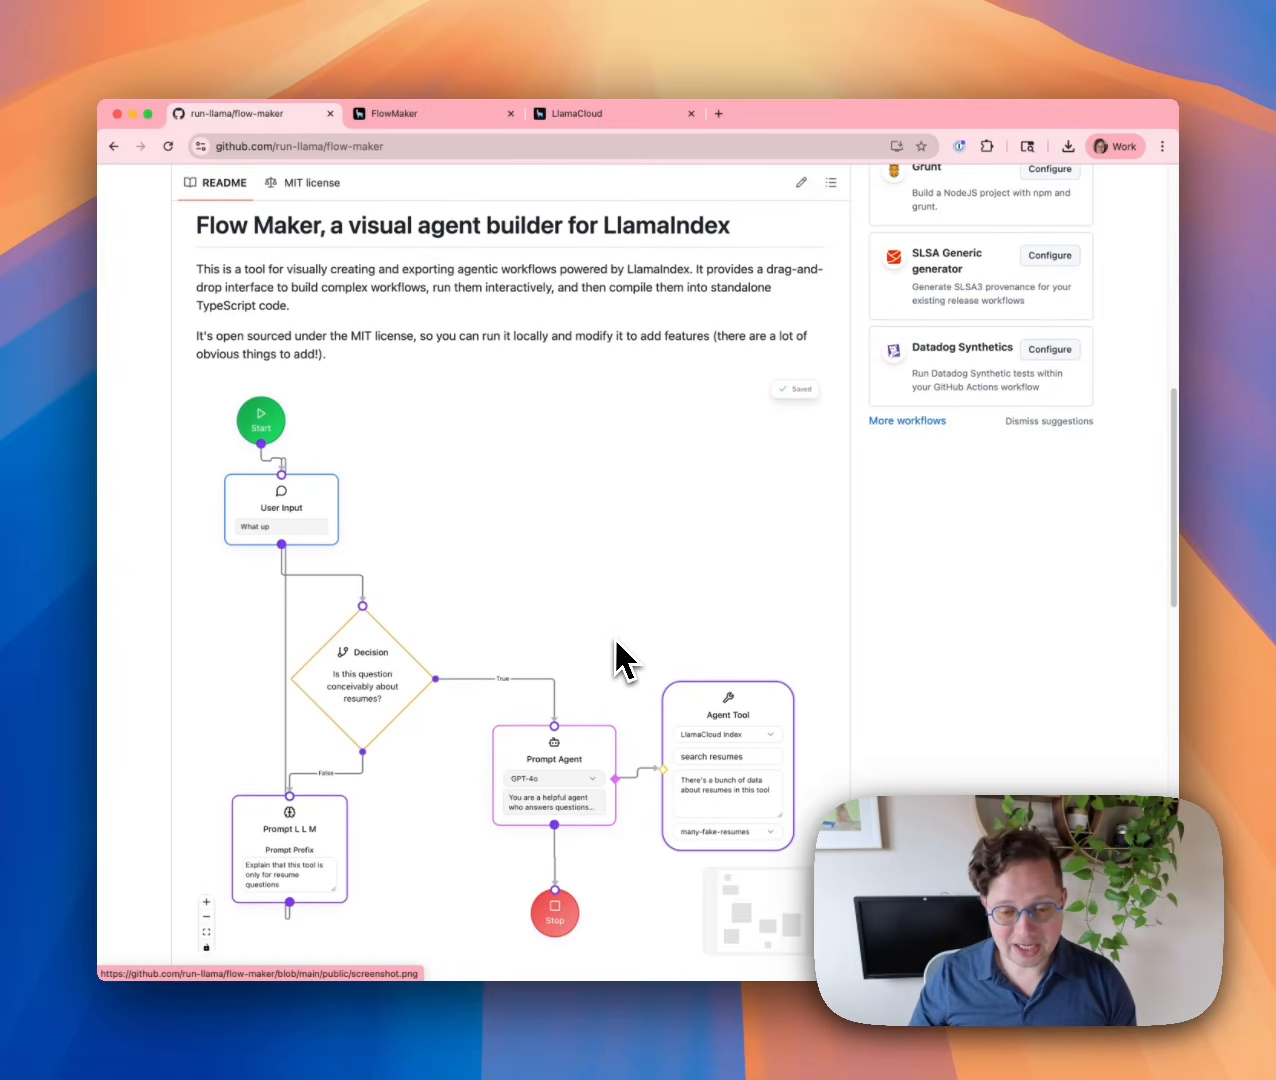
Place a User Input node below Start, connect Start to it, and set its prompt to 'Ask a question!'.
{"action": "scroll", "coordinate": [610, 650], "scroll_direction": "down", "scroll_amount": 2}
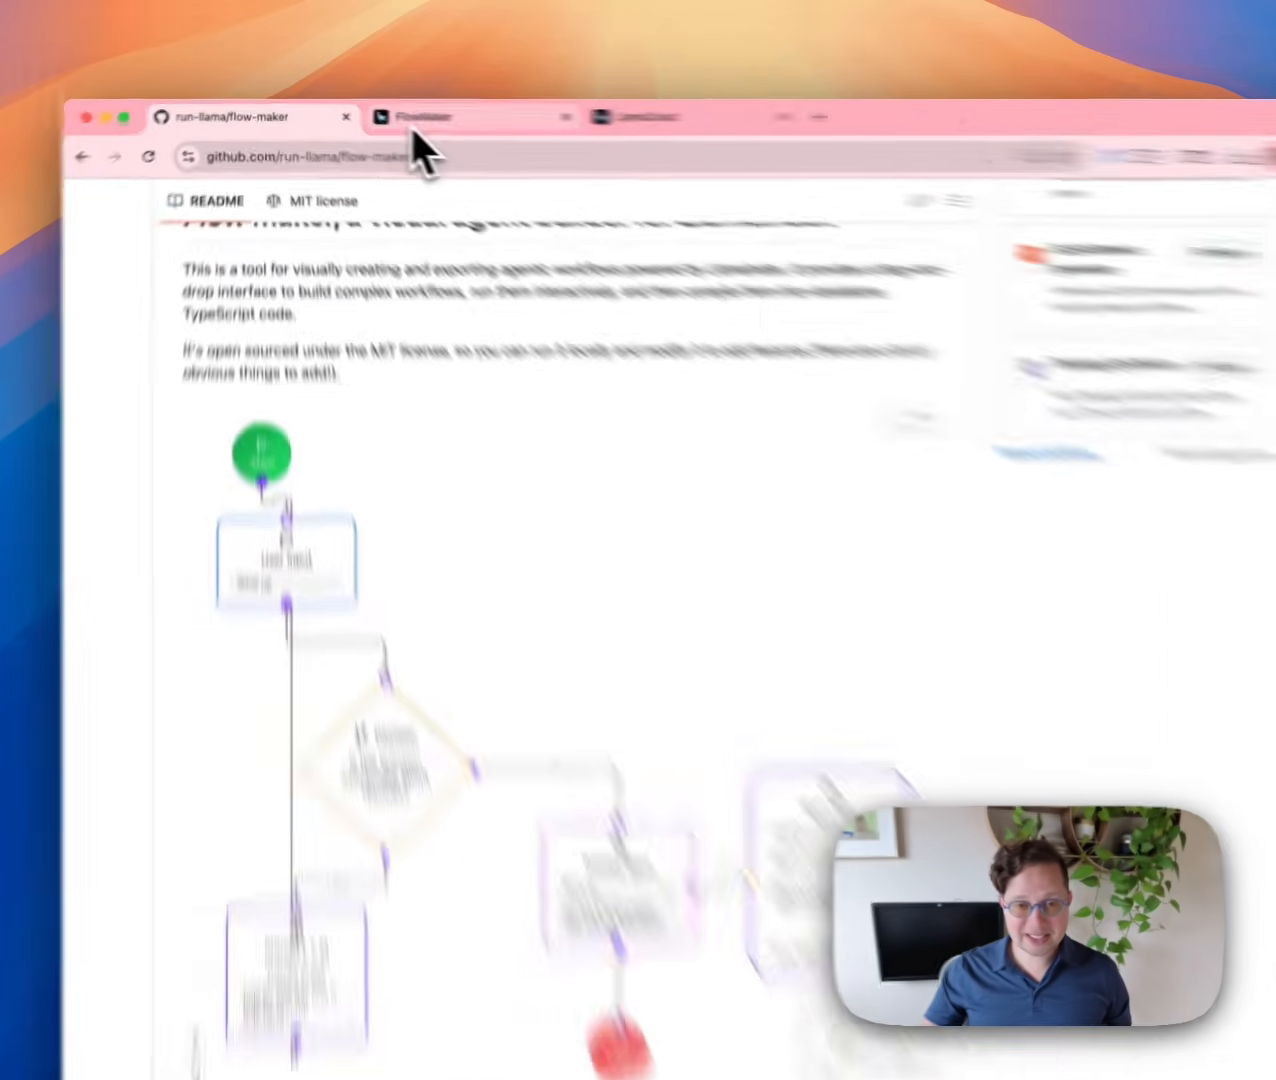
{"action": "left_click", "coordinate": [412, 128]}
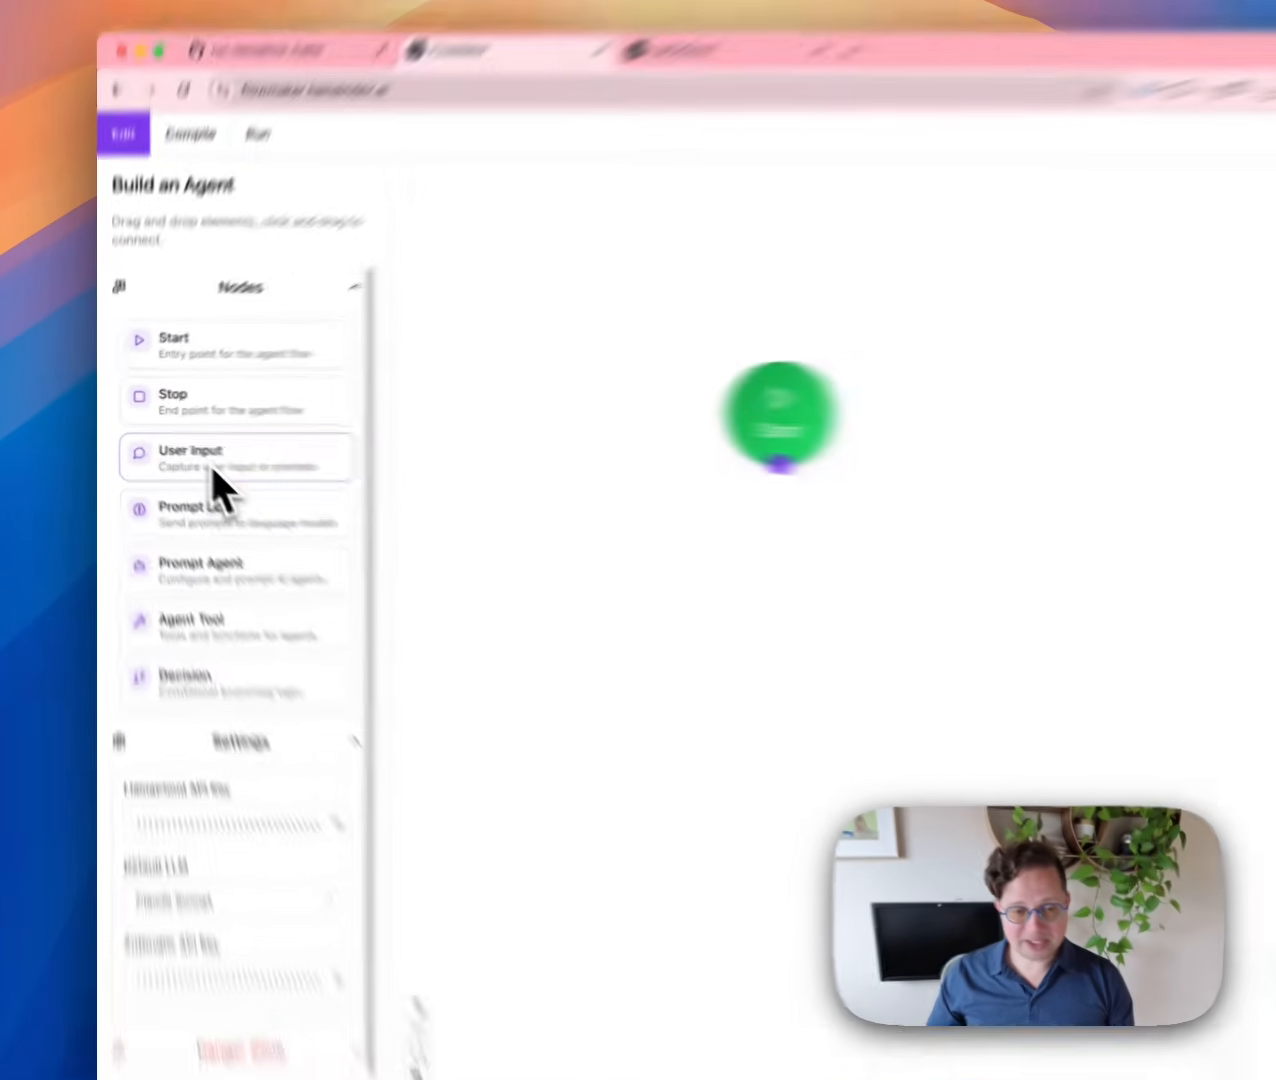
{"action": "left_click_drag", "start_coordinate": [208, 460], "coordinate": [675, 551]}
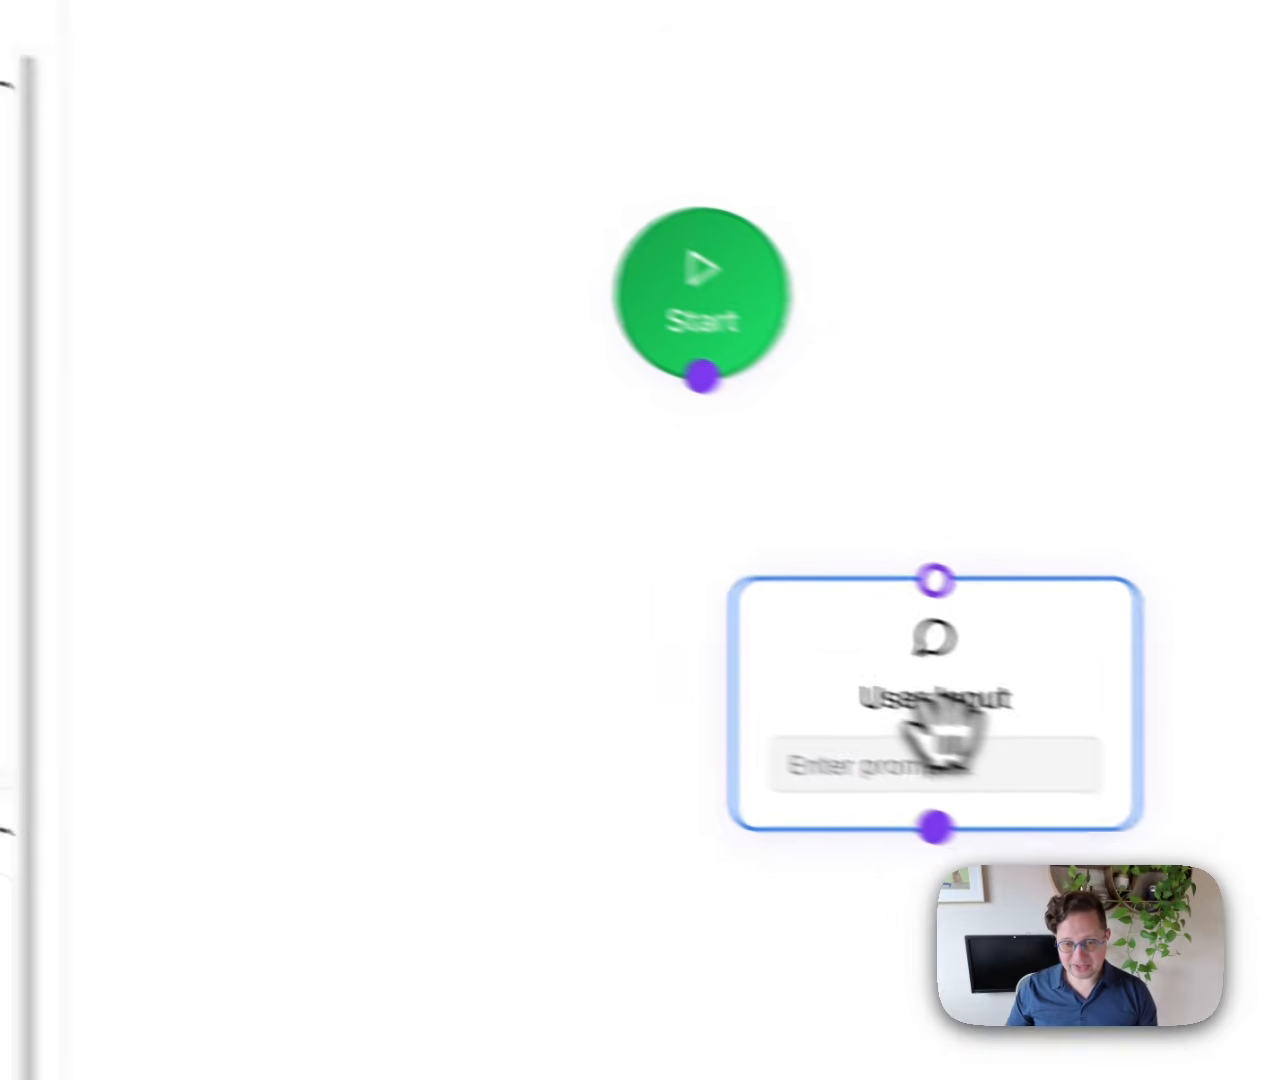
{"action": "left_click_drag", "start_coordinate": [940, 735], "coordinate": [721, 634]}
{"action": "left_click_drag", "start_coordinate": [704, 378], "coordinate": [717, 506]}
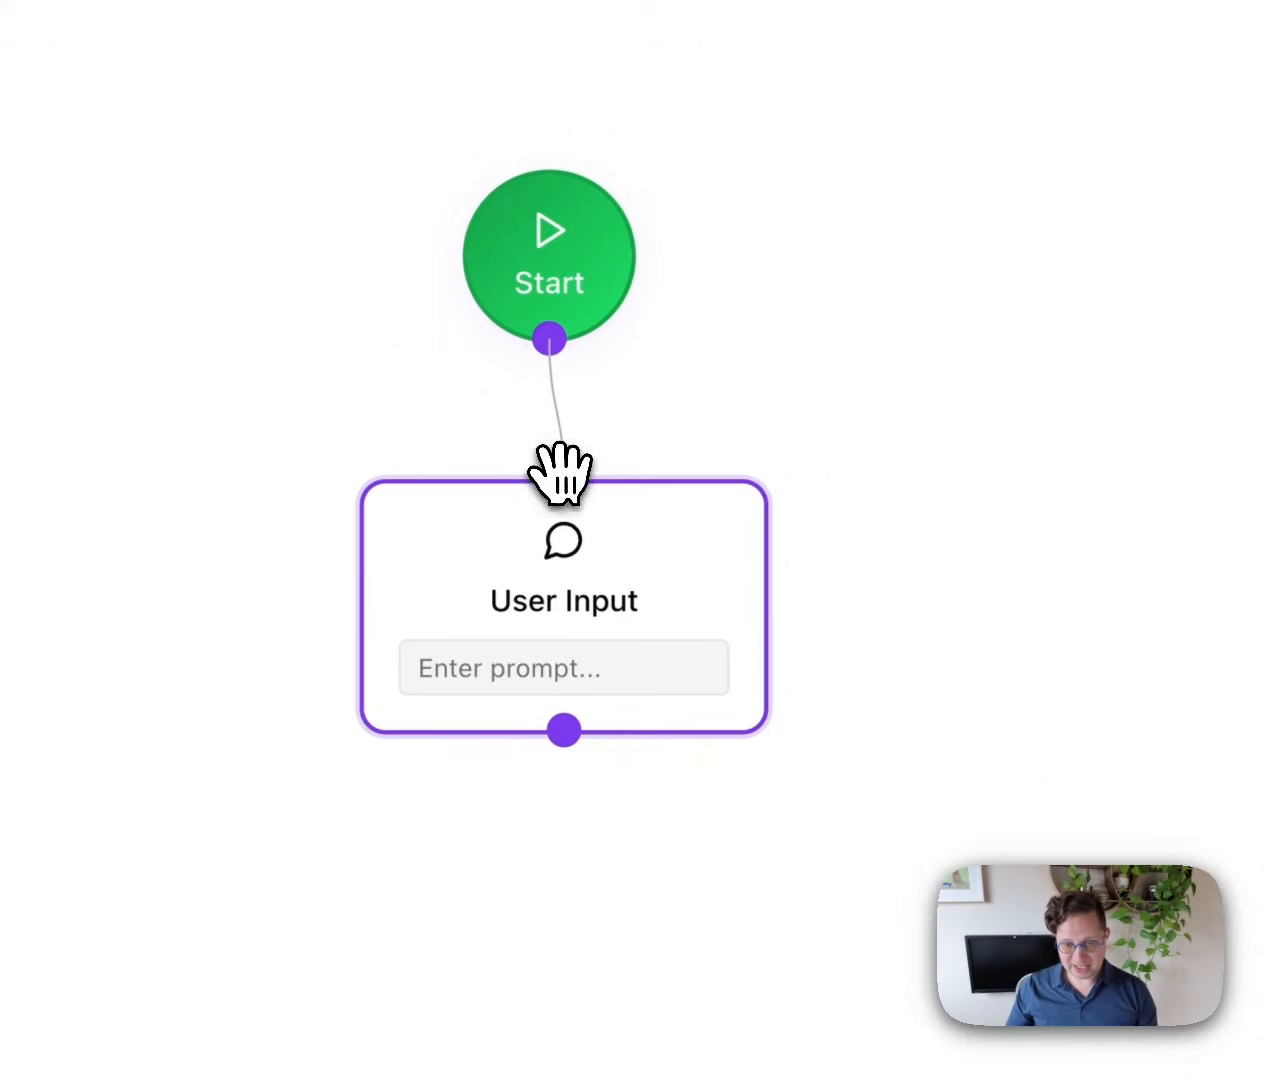
{"action": "left_click_drag", "start_coordinate": [562, 470], "coordinate": [561, 478]}
{"action": "left_click", "coordinate": [481, 678]}
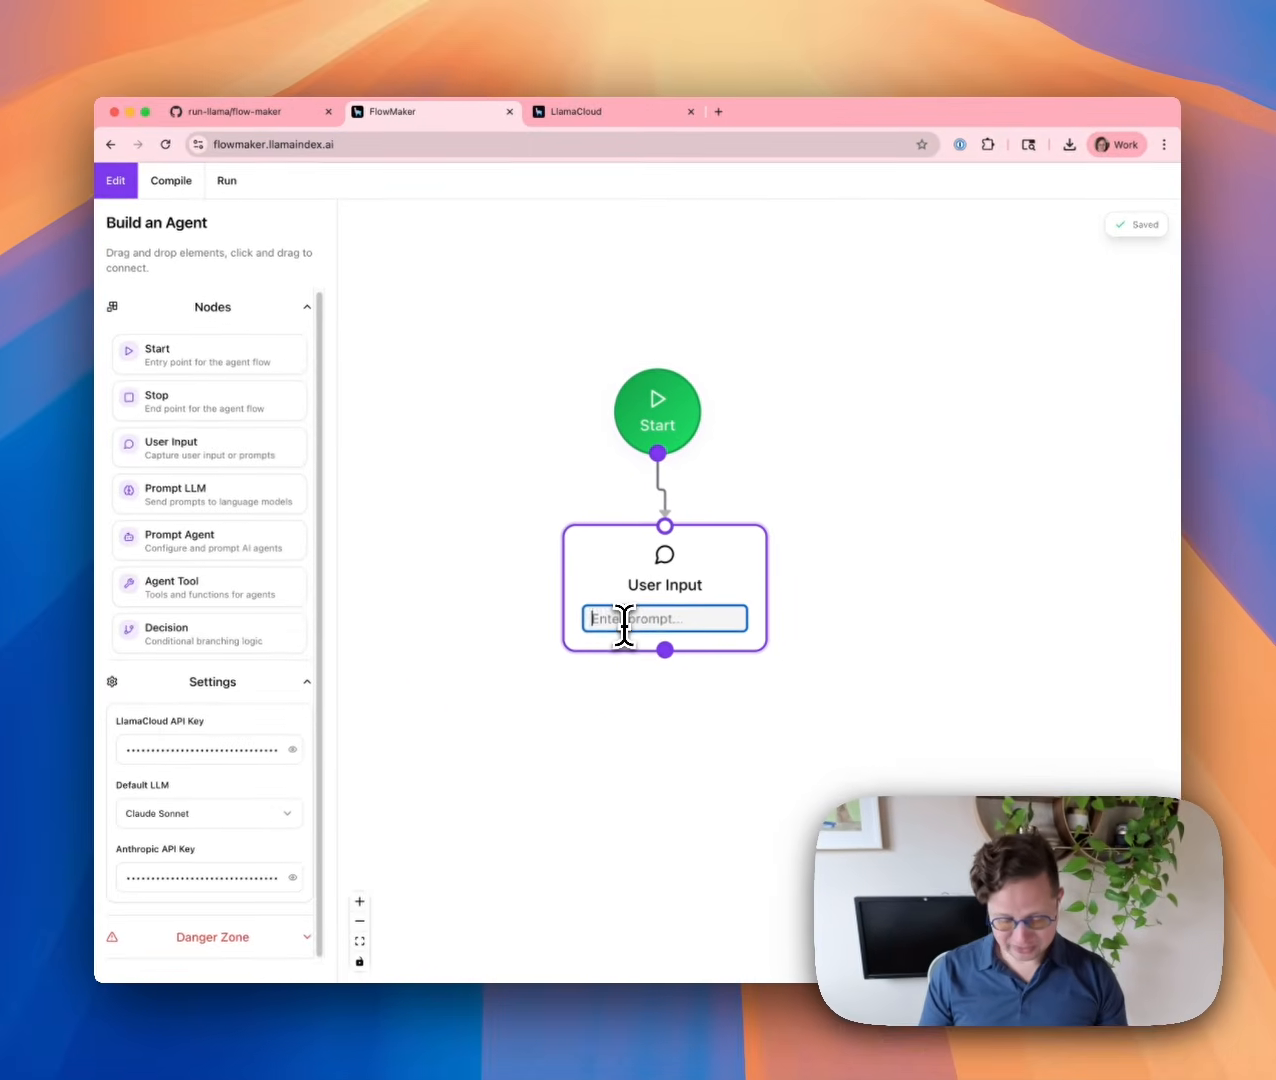
{"action": "type", "text": "Ask a question!"}
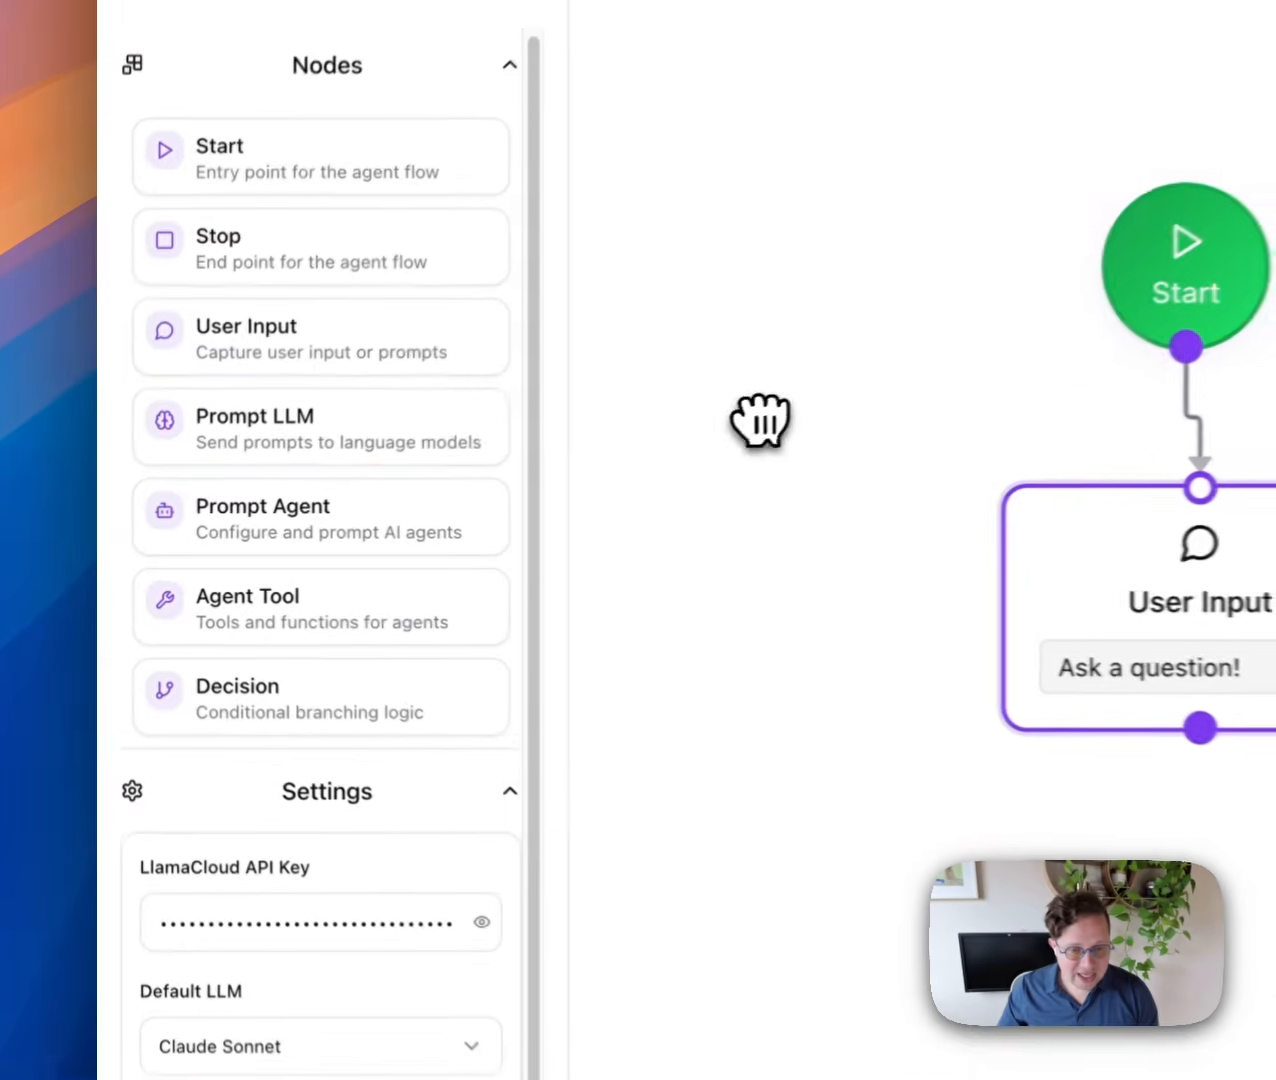
Add a Prompt LLM node under User Input and connect User Input to it.
{"action": "left_click_drag", "start_coordinate": [190, 490], "coordinate": [687, 735]}
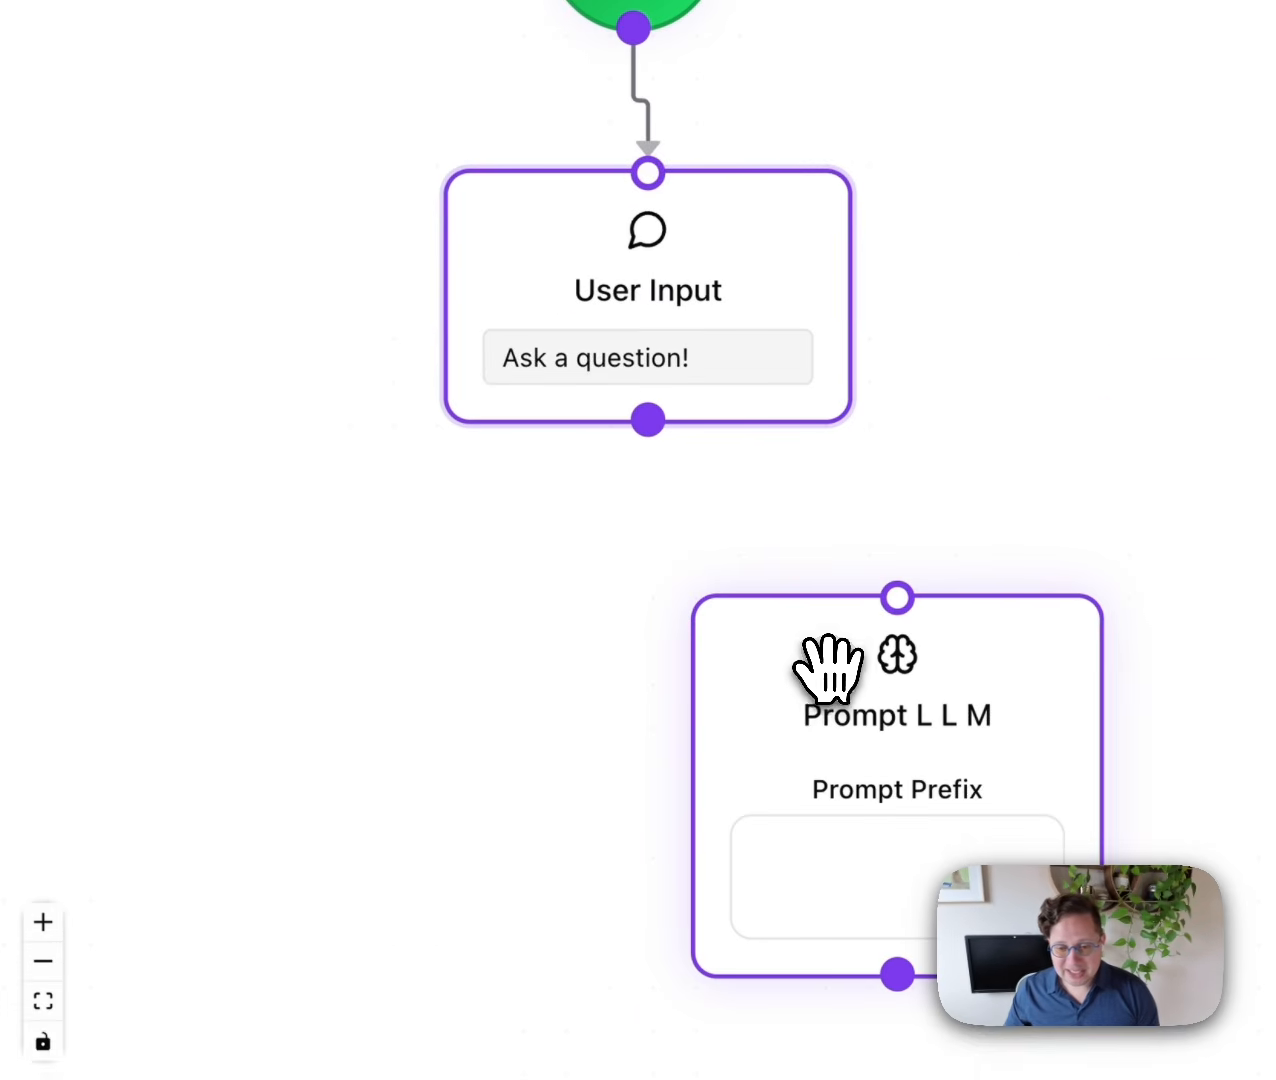
{"action": "left_click_drag", "start_coordinate": [844, 679], "coordinate": [556, 640]}
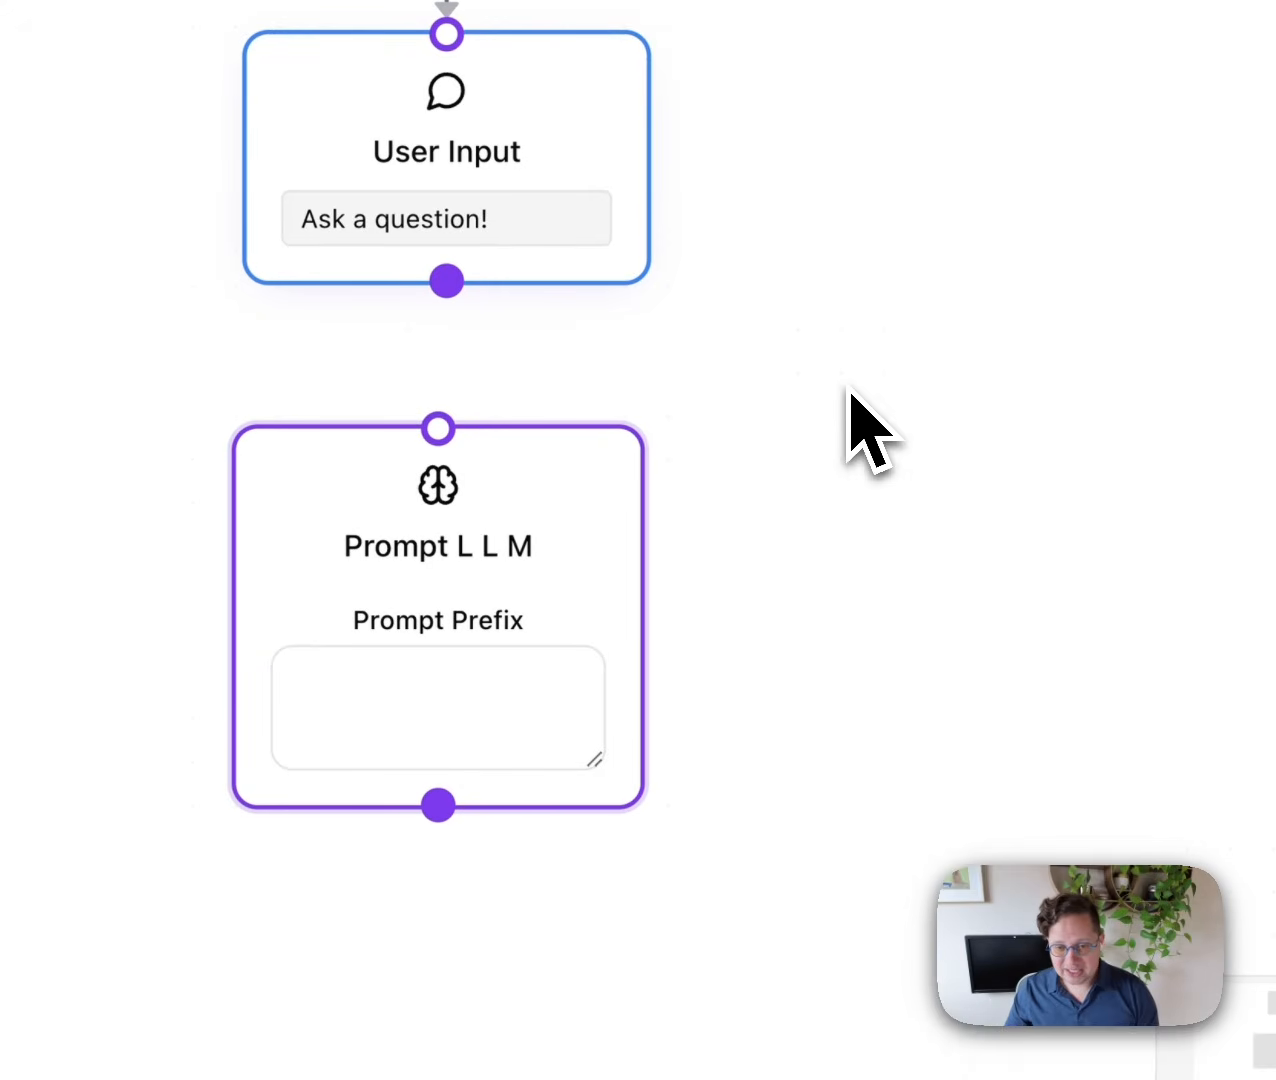
{"action": "left_click_drag", "start_coordinate": [446, 287], "coordinate": [437, 425]}
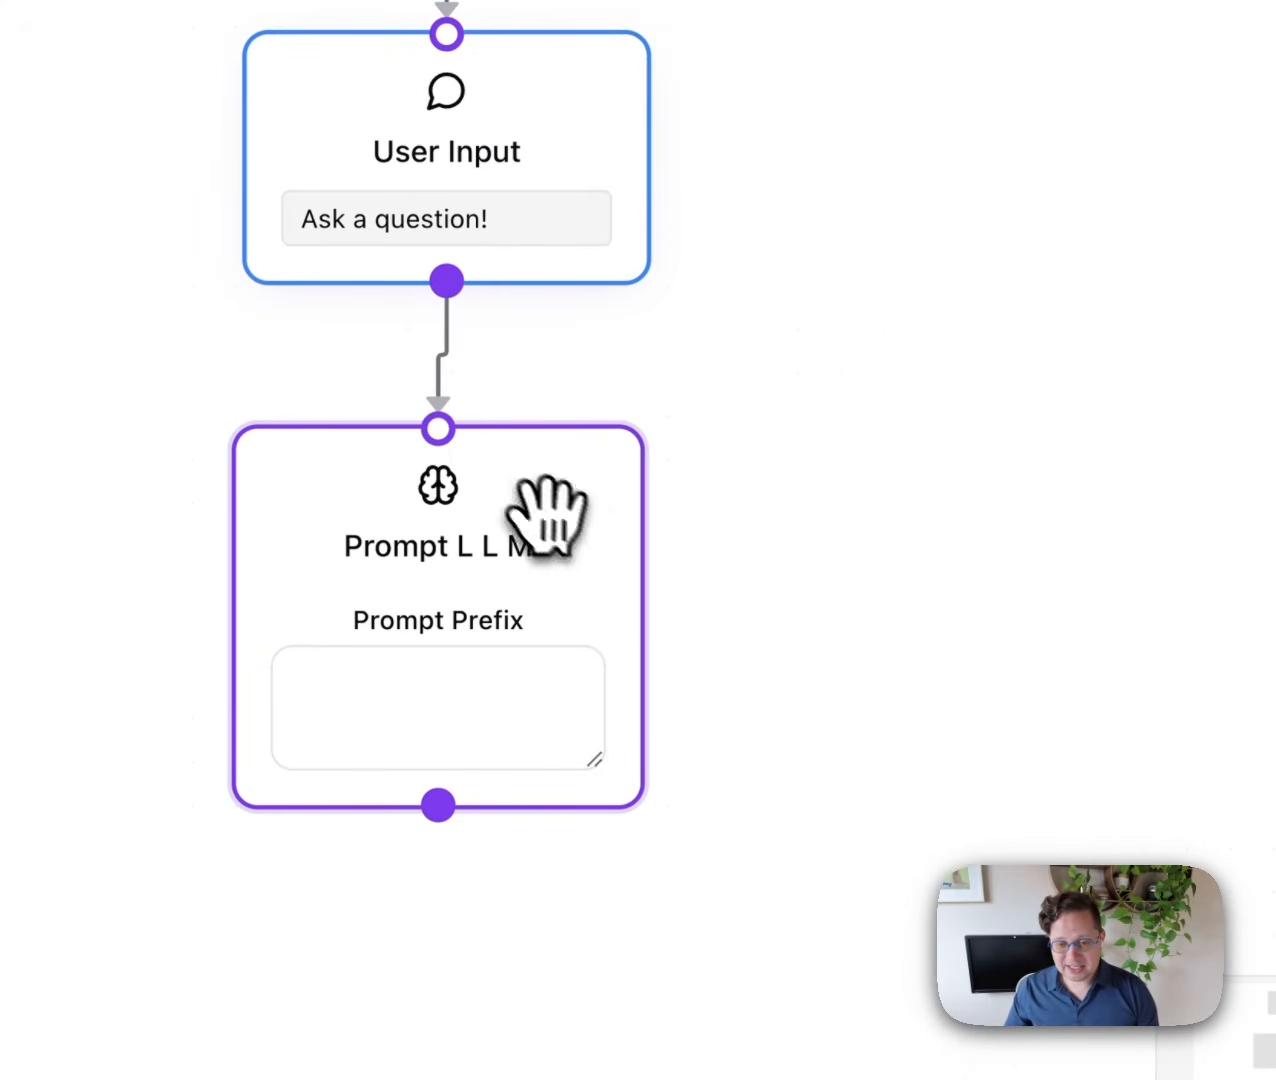
{"action": "left_click_drag", "start_coordinate": [570, 527], "coordinate": [592, 534]}
{"action": "left_click", "coordinate": [401, 705]}
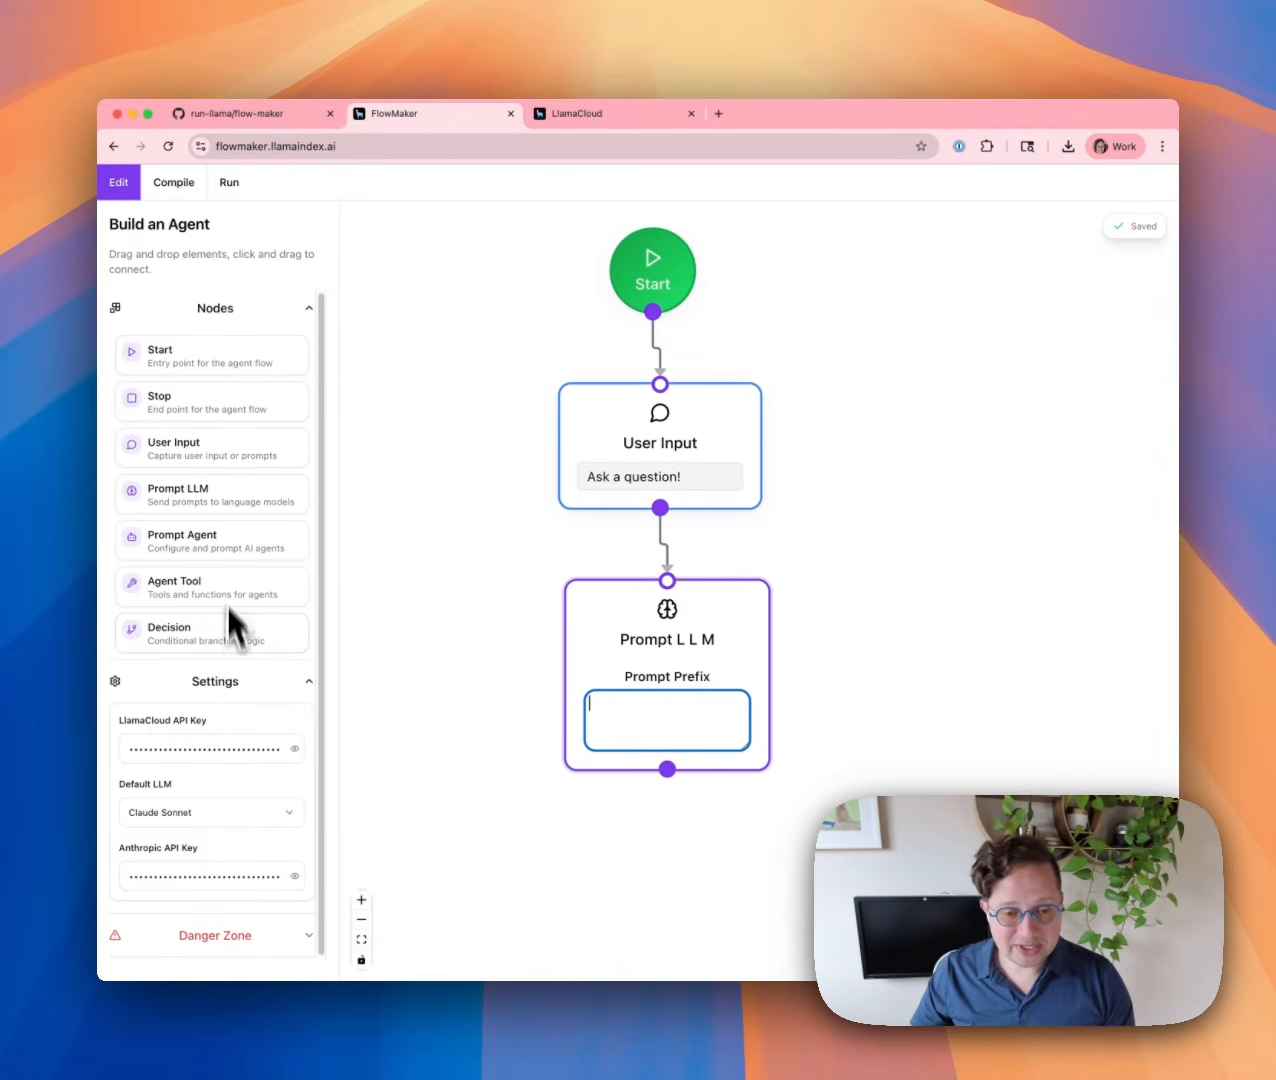
Add a Stop node below Prompt LLM and connect Prompt LLM to it.
{"action": "left_click_drag", "start_coordinate": [178, 400], "coordinate": [696, 907]}
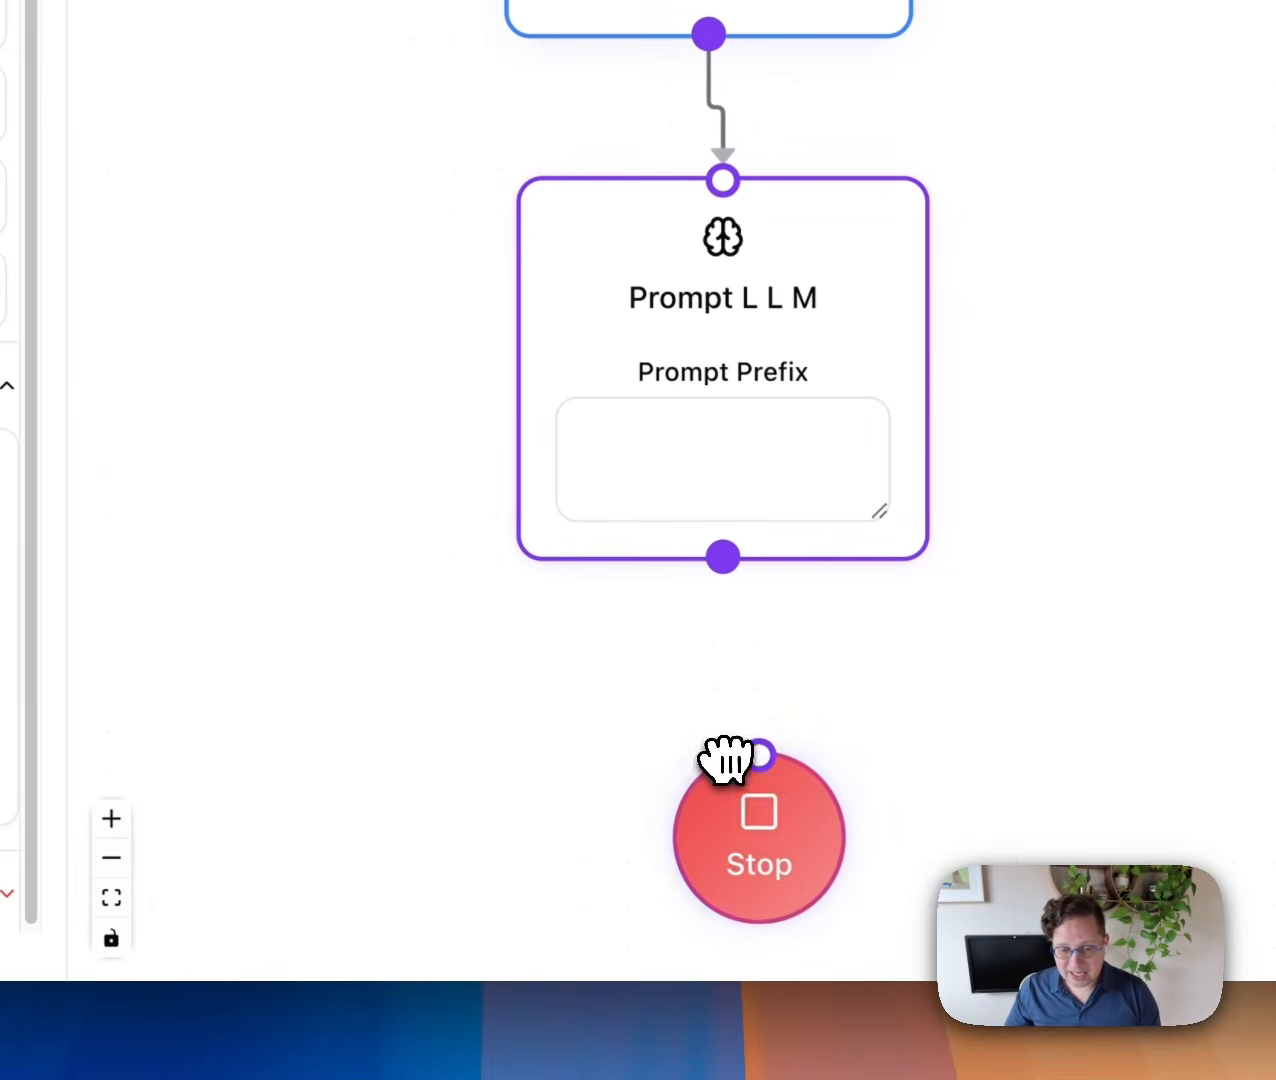
{"action": "left_click_drag", "start_coordinate": [725, 760], "coordinate": [706, 728]}
{"action": "left_click_drag", "start_coordinate": [723, 557], "coordinate": [741, 725]}
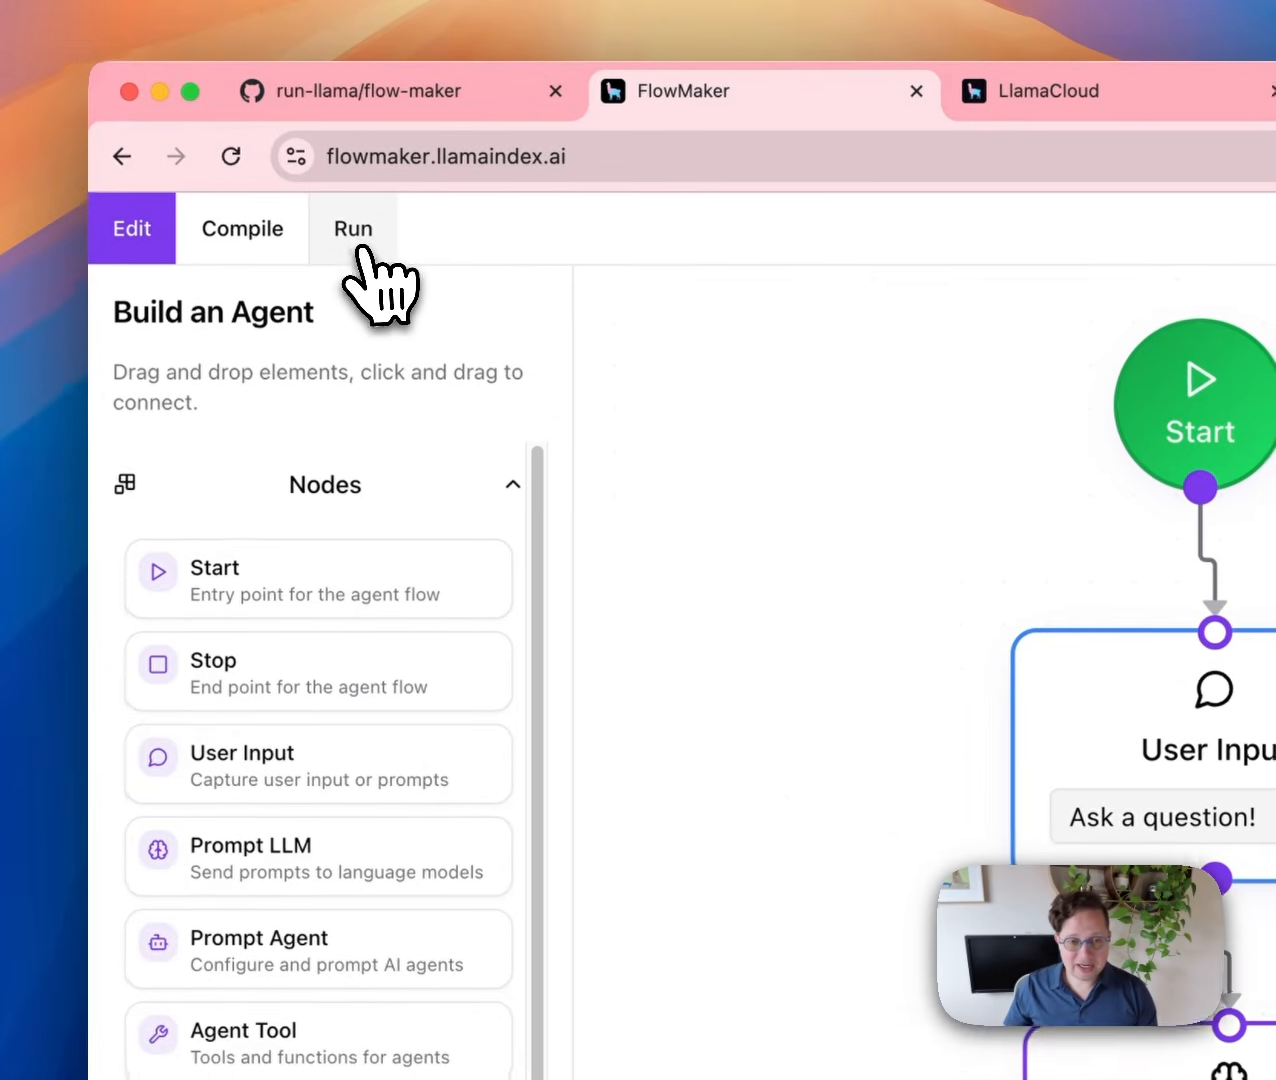
Run the agent in chat, ask for South Dakota's capital (answer: Pierre), then go to Compile.
{"action": "left_click", "coordinate": [368, 252]}
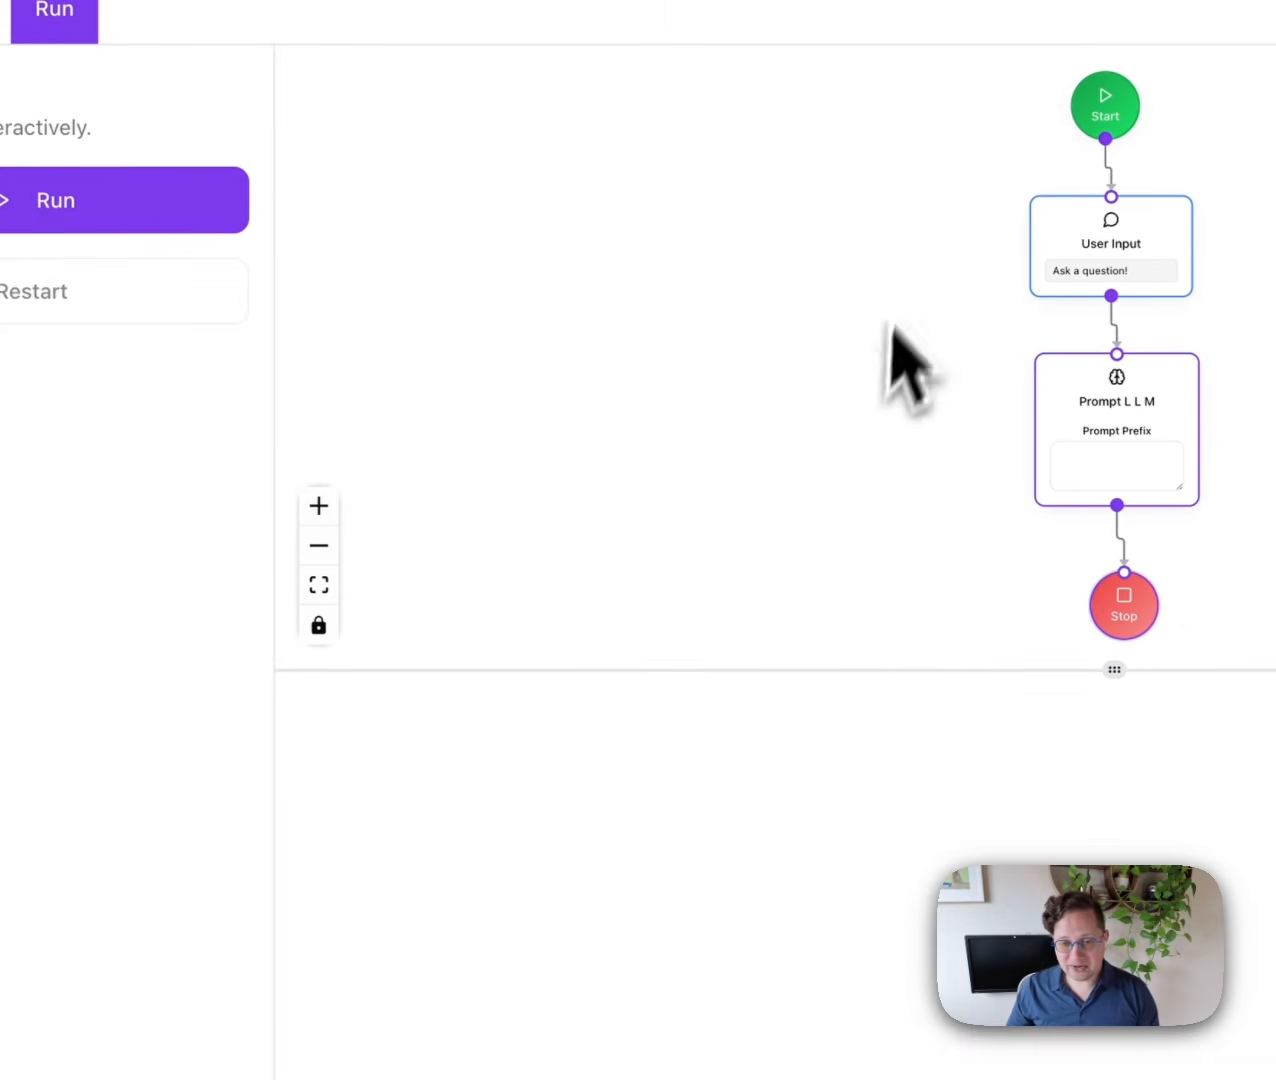
{"action": "left_click", "coordinate": [70, 205]}
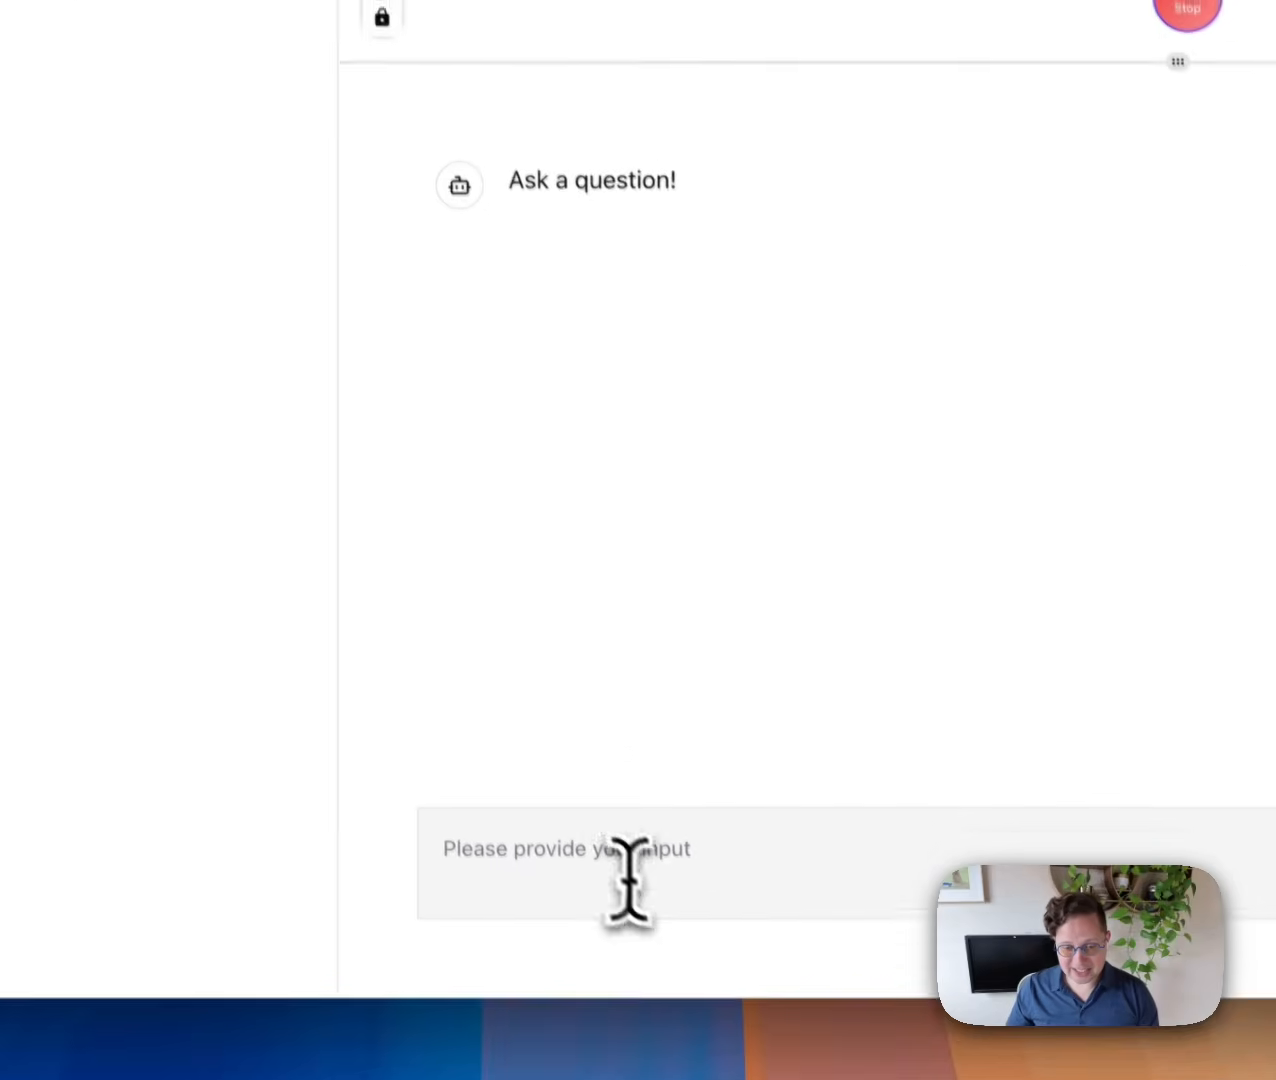
{"action": "left_click", "coordinate": [628, 878]}
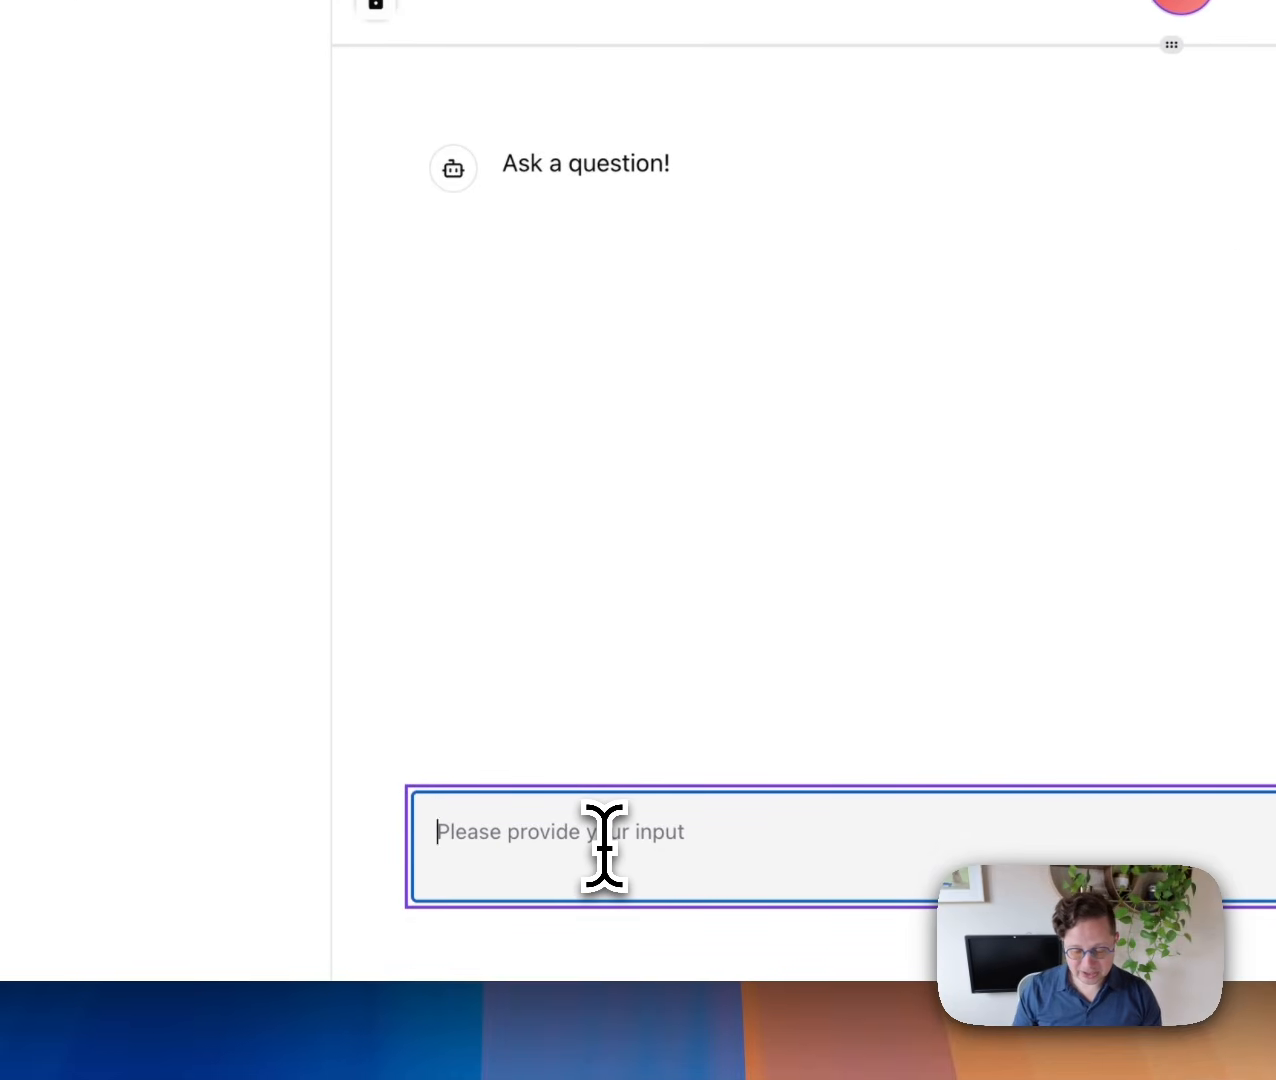
{"action": "type", "text": "What's the capital of South Dakota?"}
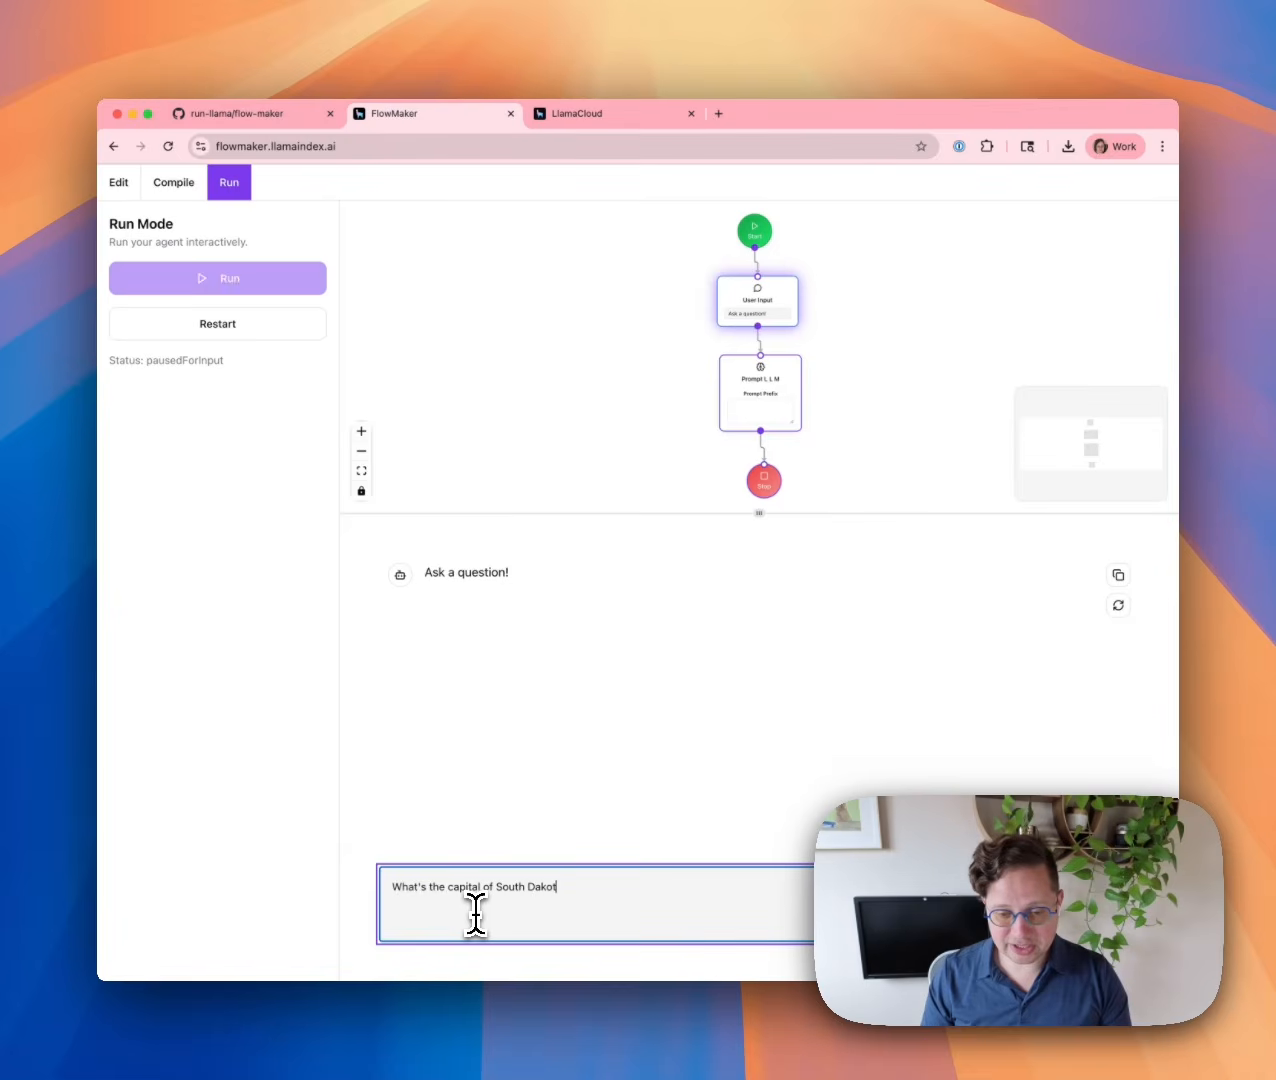
{"action": "key", "text": "Return"}
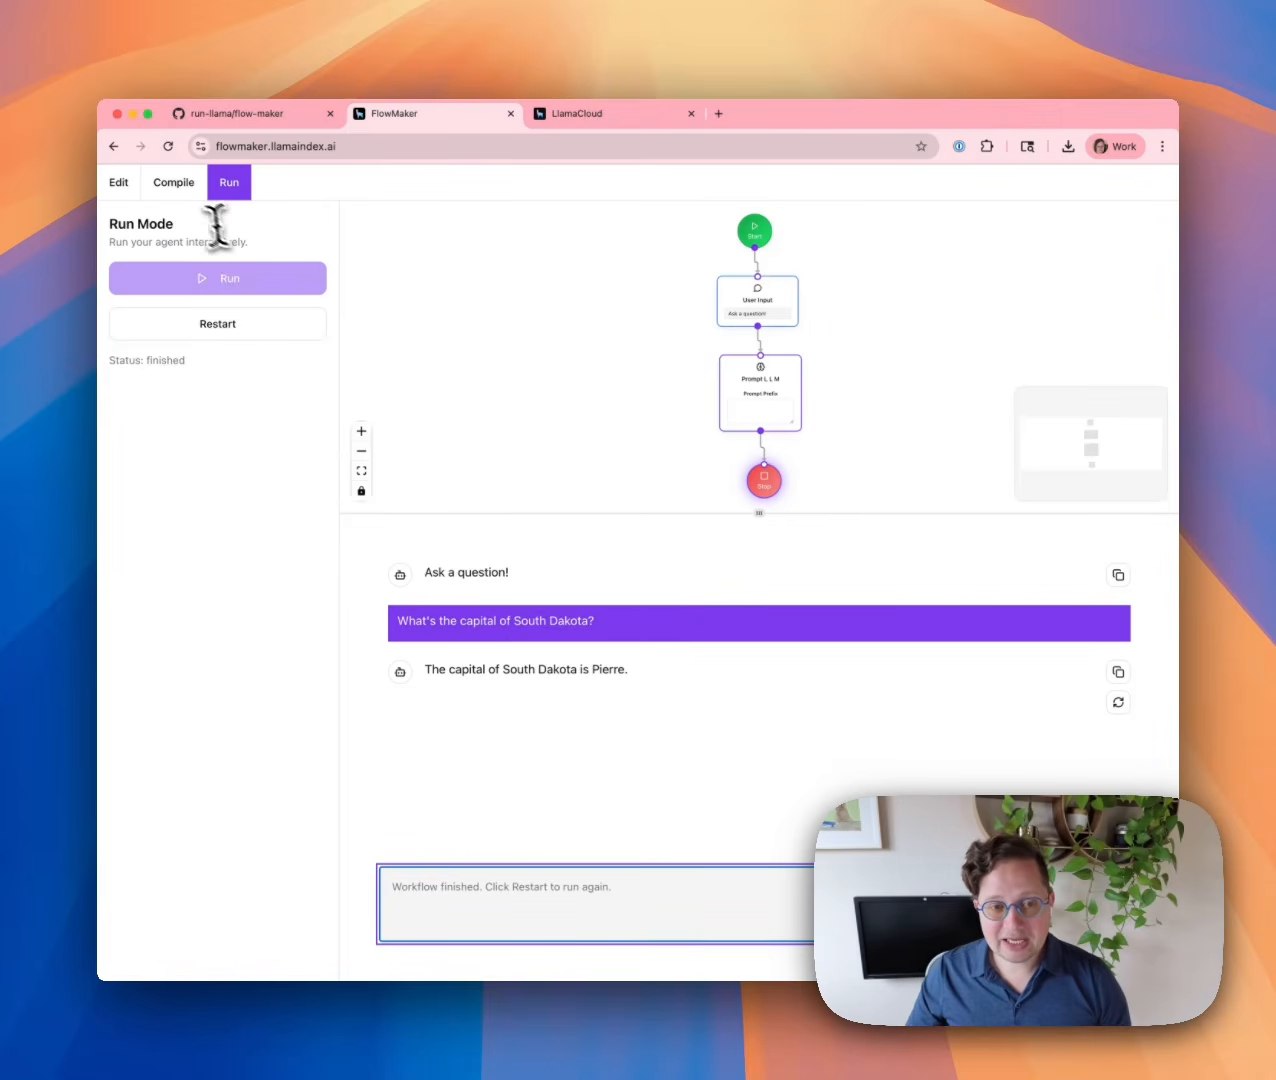
{"action": "left_click", "coordinate": [176, 184]}
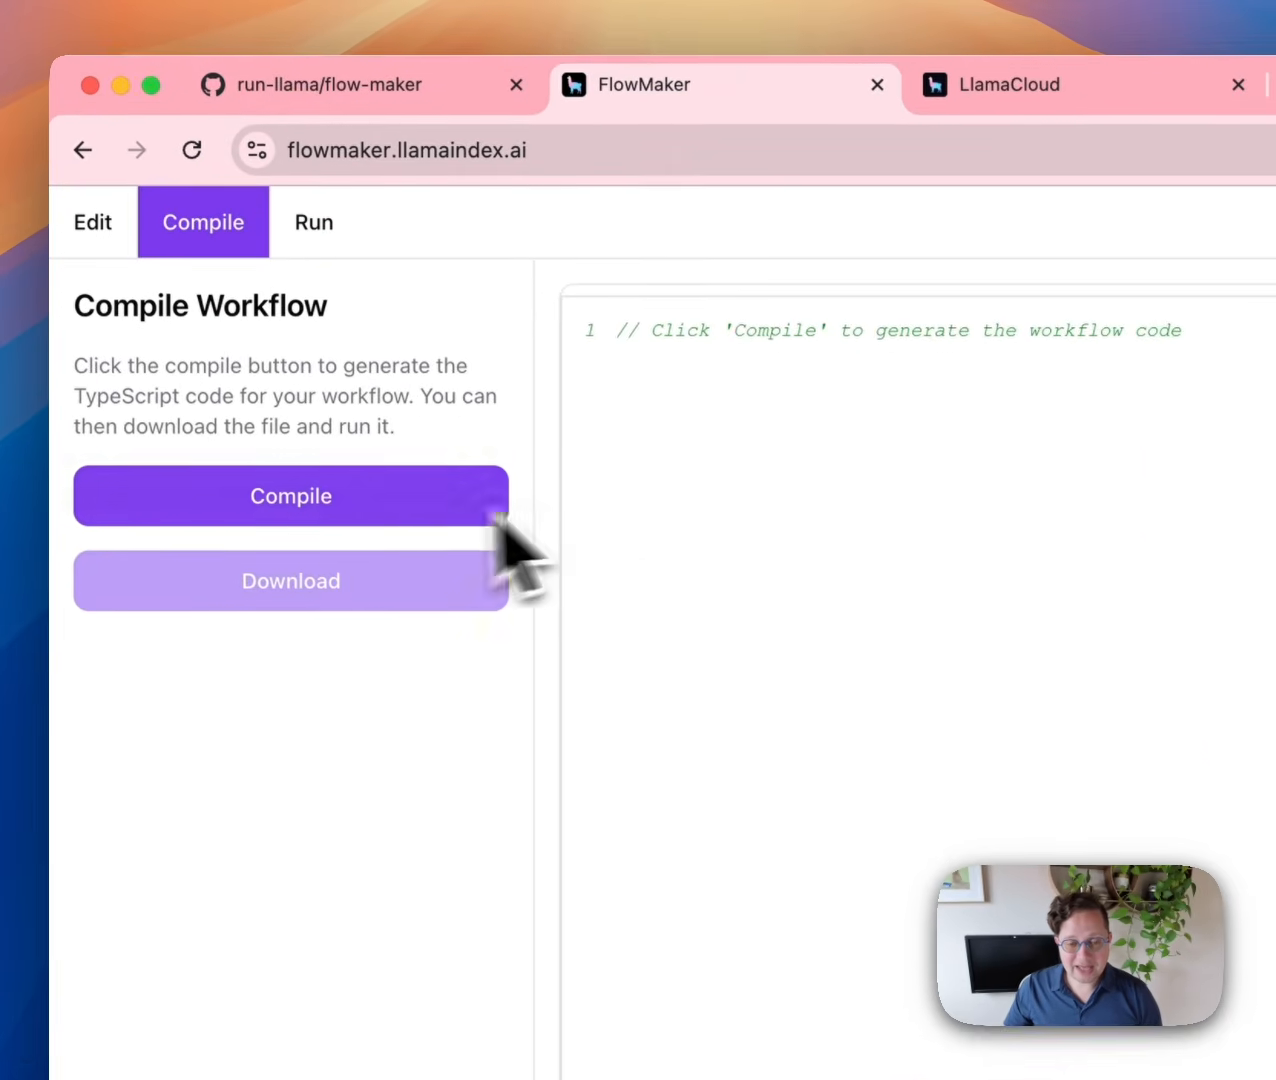
Compile the workflow to TypeScript and highlight lines 8–9 and the event declarations on lines 16–21.
{"action": "left_click", "coordinate": [407, 522]}
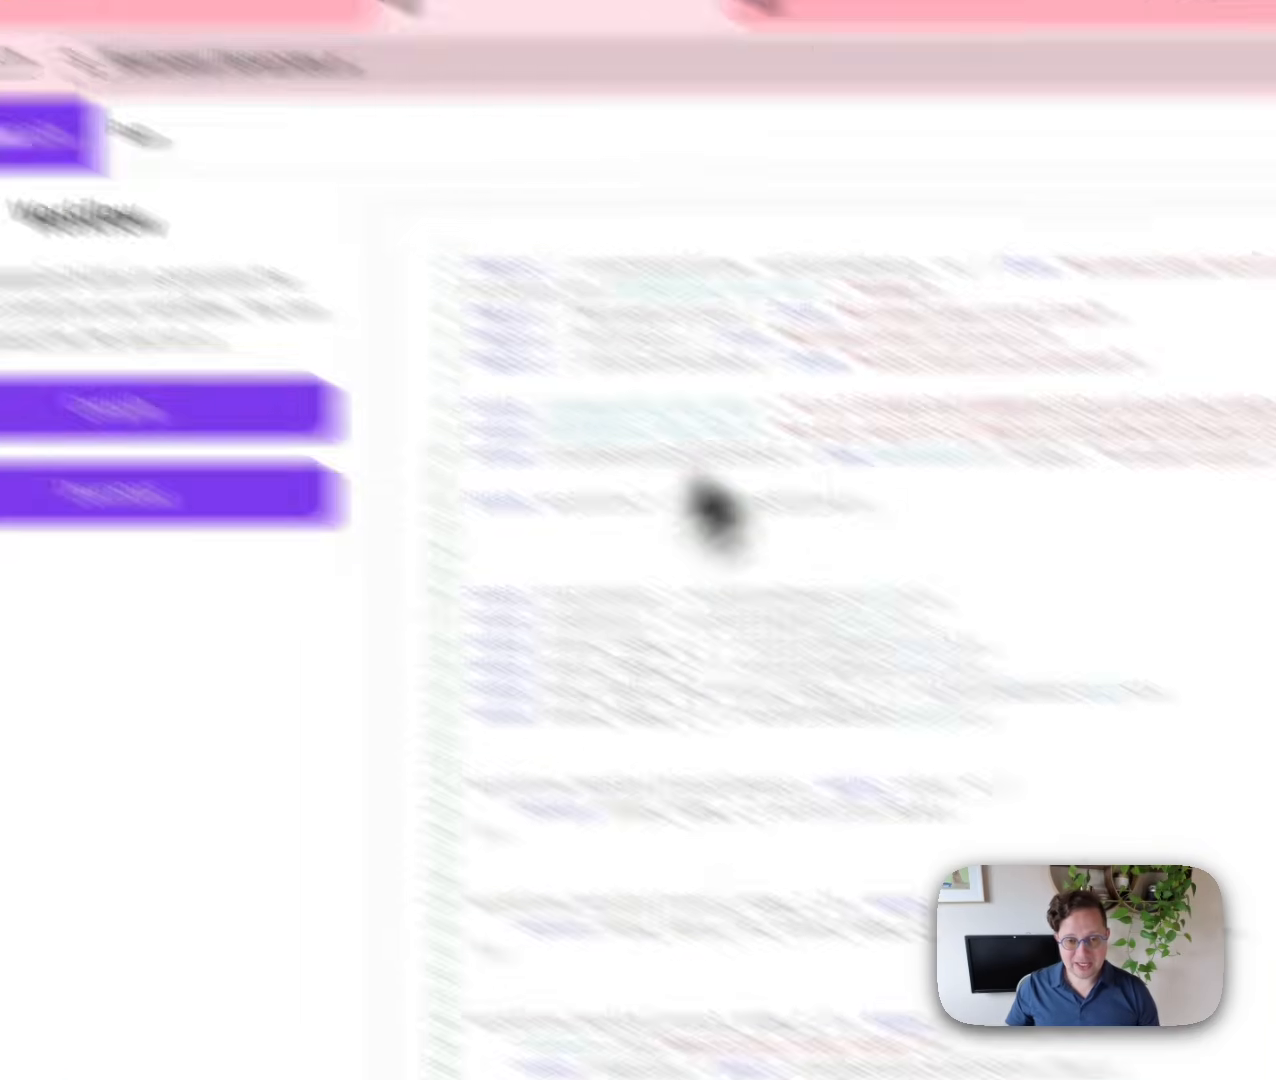
{"action": "scroll", "coordinate": [470, 528], "scroll_direction": "down", "scroll_amount": 5}
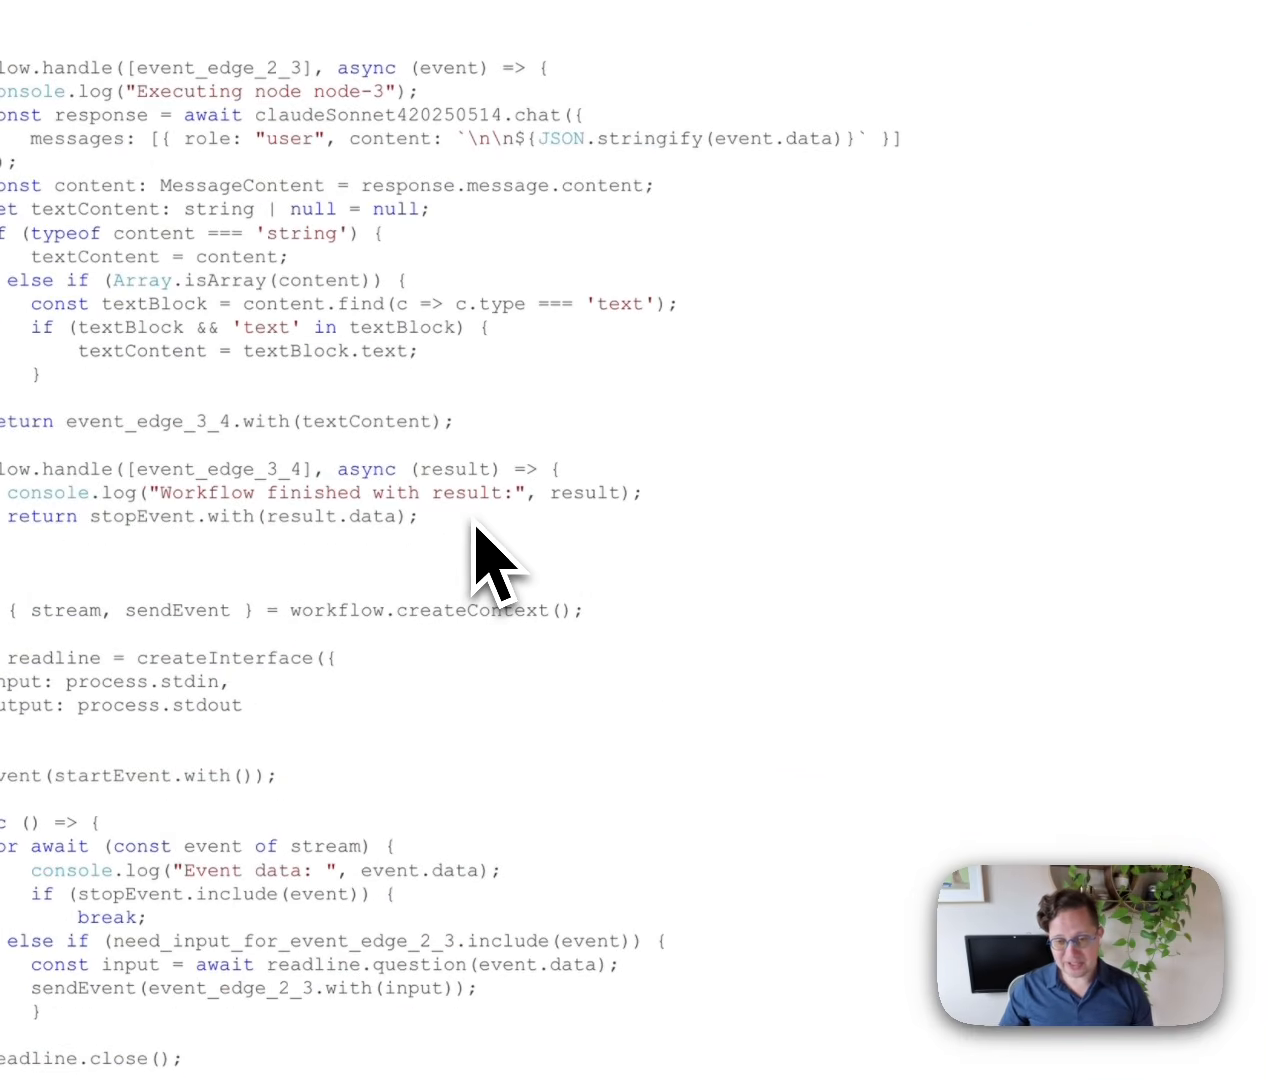
{"action": "scroll", "coordinate": [475, 525], "scroll_direction": "up", "scroll_amount": 5}
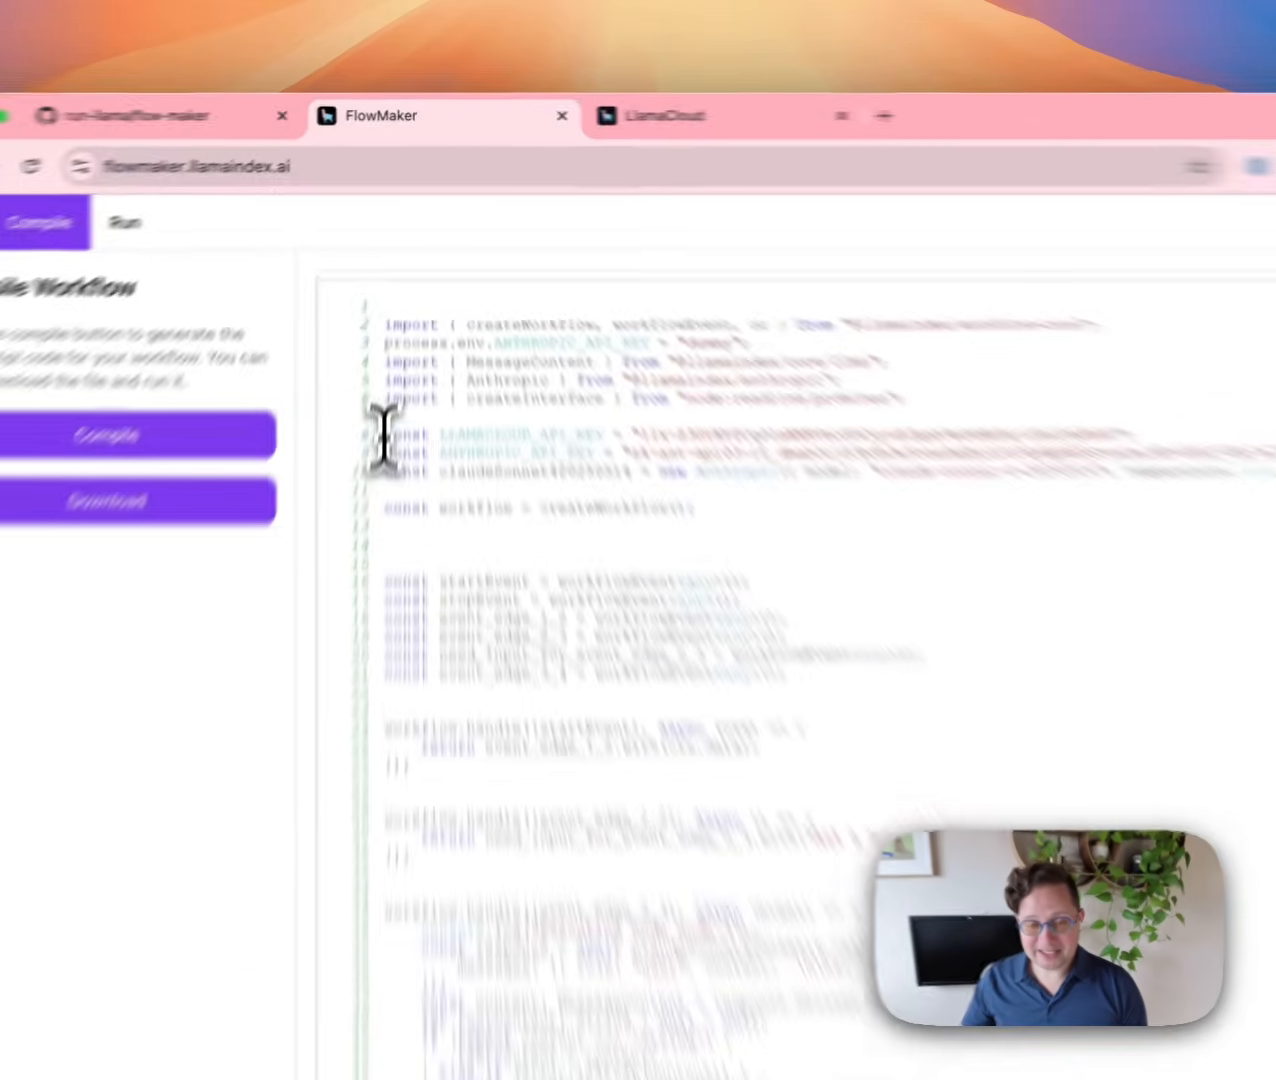
{"action": "left_click_drag", "start_coordinate": [396, 321], "coordinate": [686, 333]}
{"action": "left_click", "coordinate": [680, 377]}
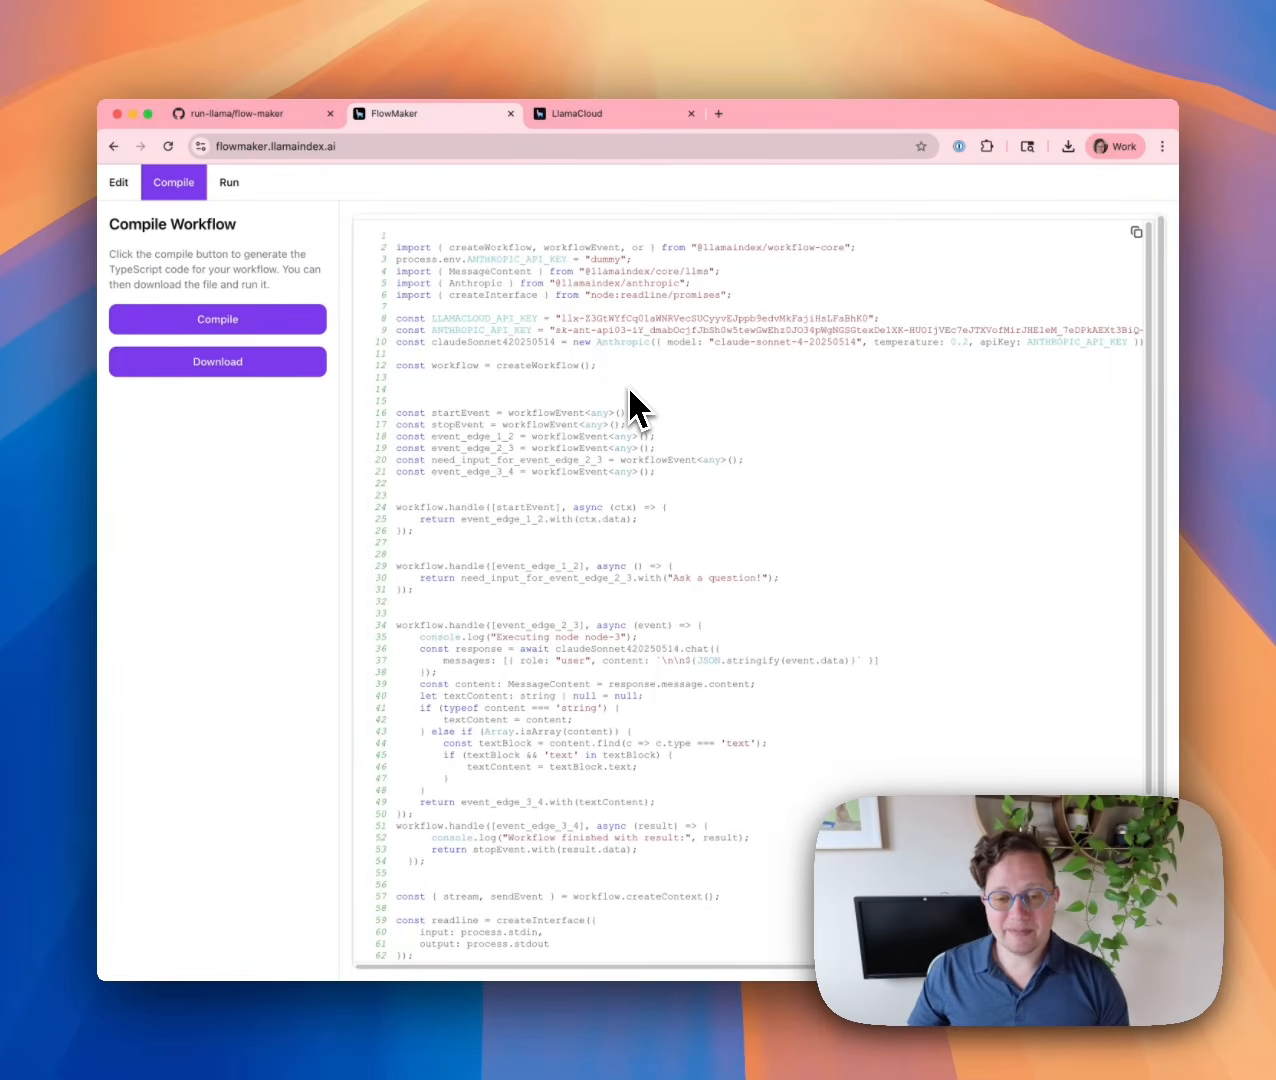
{"action": "scroll", "coordinate": [620, 400], "scroll_direction": "down", "scroll_amount": 3}
{"action": "left_click_drag", "start_coordinate": [392, 316], "coordinate": [733, 384]}
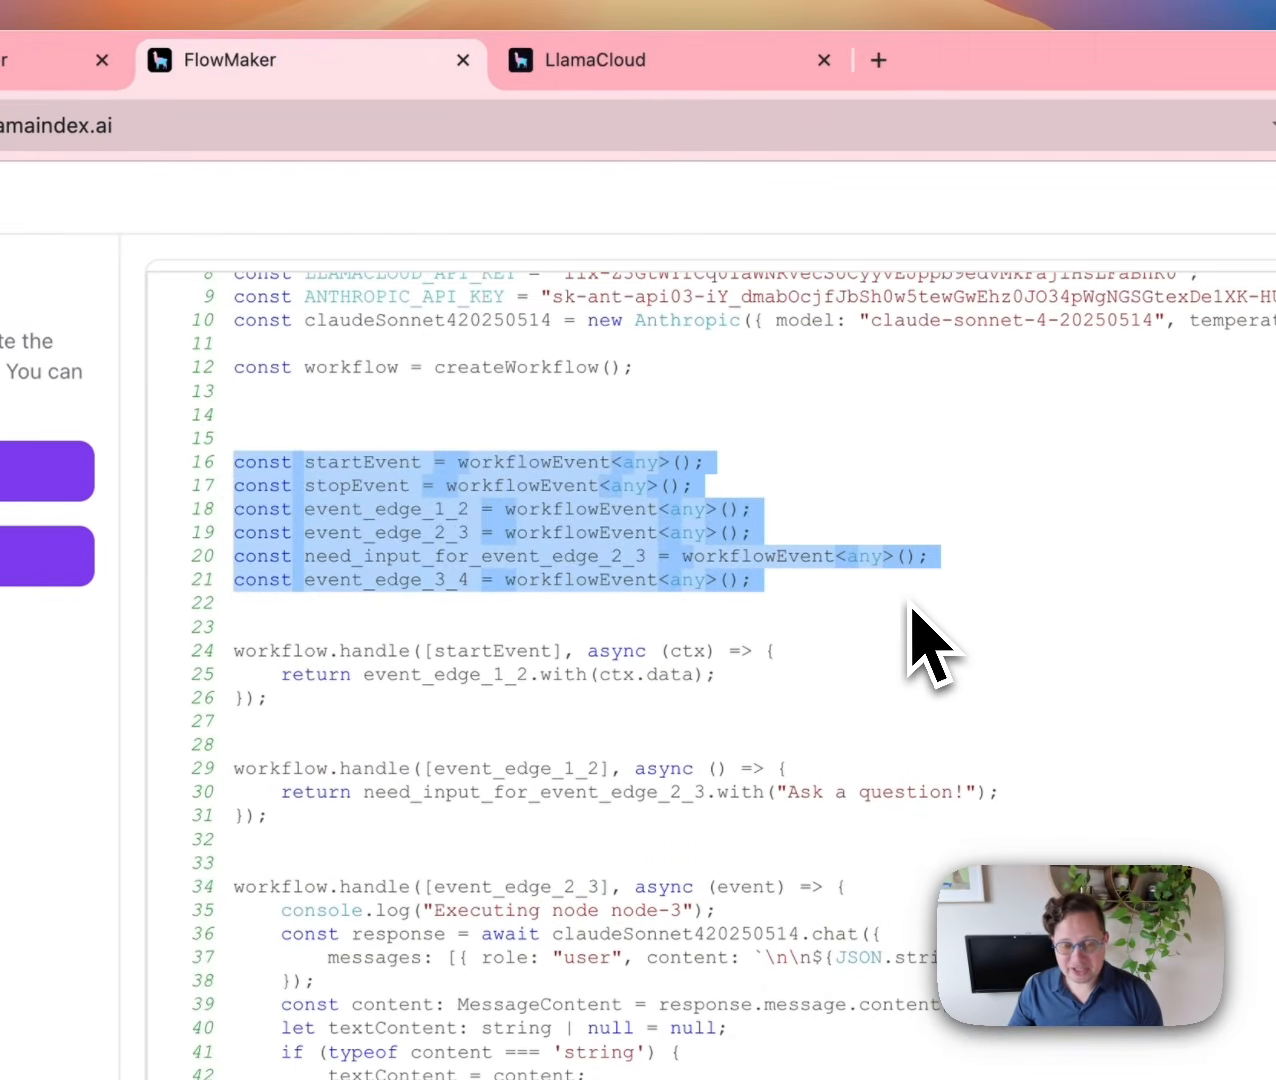
{"action": "left_click", "coordinate": [912, 608]}
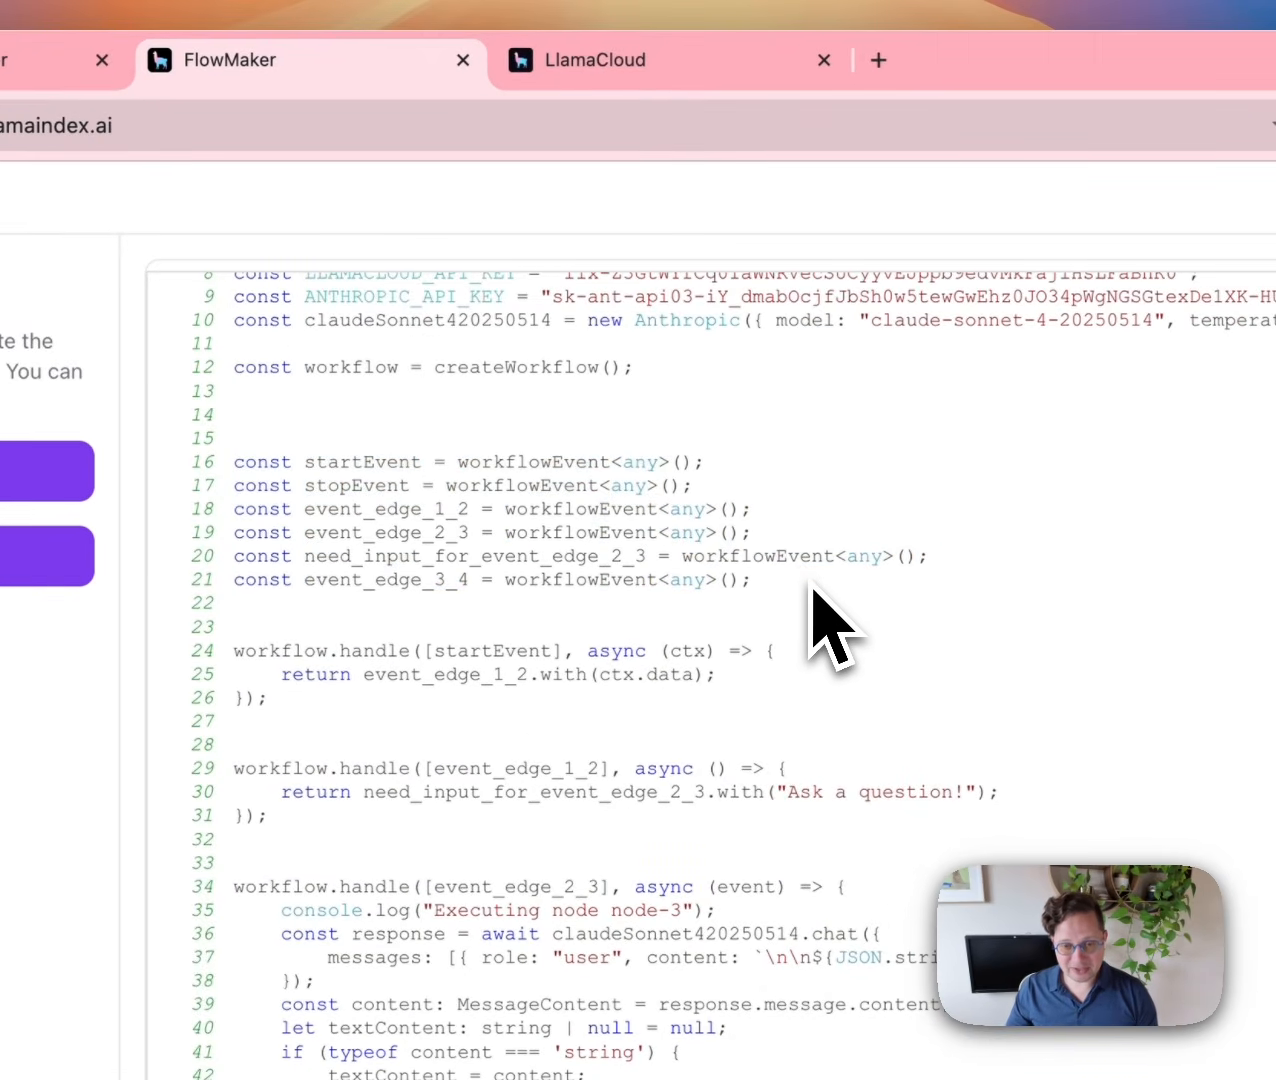
{"action": "left_click_drag", "start_coordinate": [805, 588], "coordinate": [372, 459]}
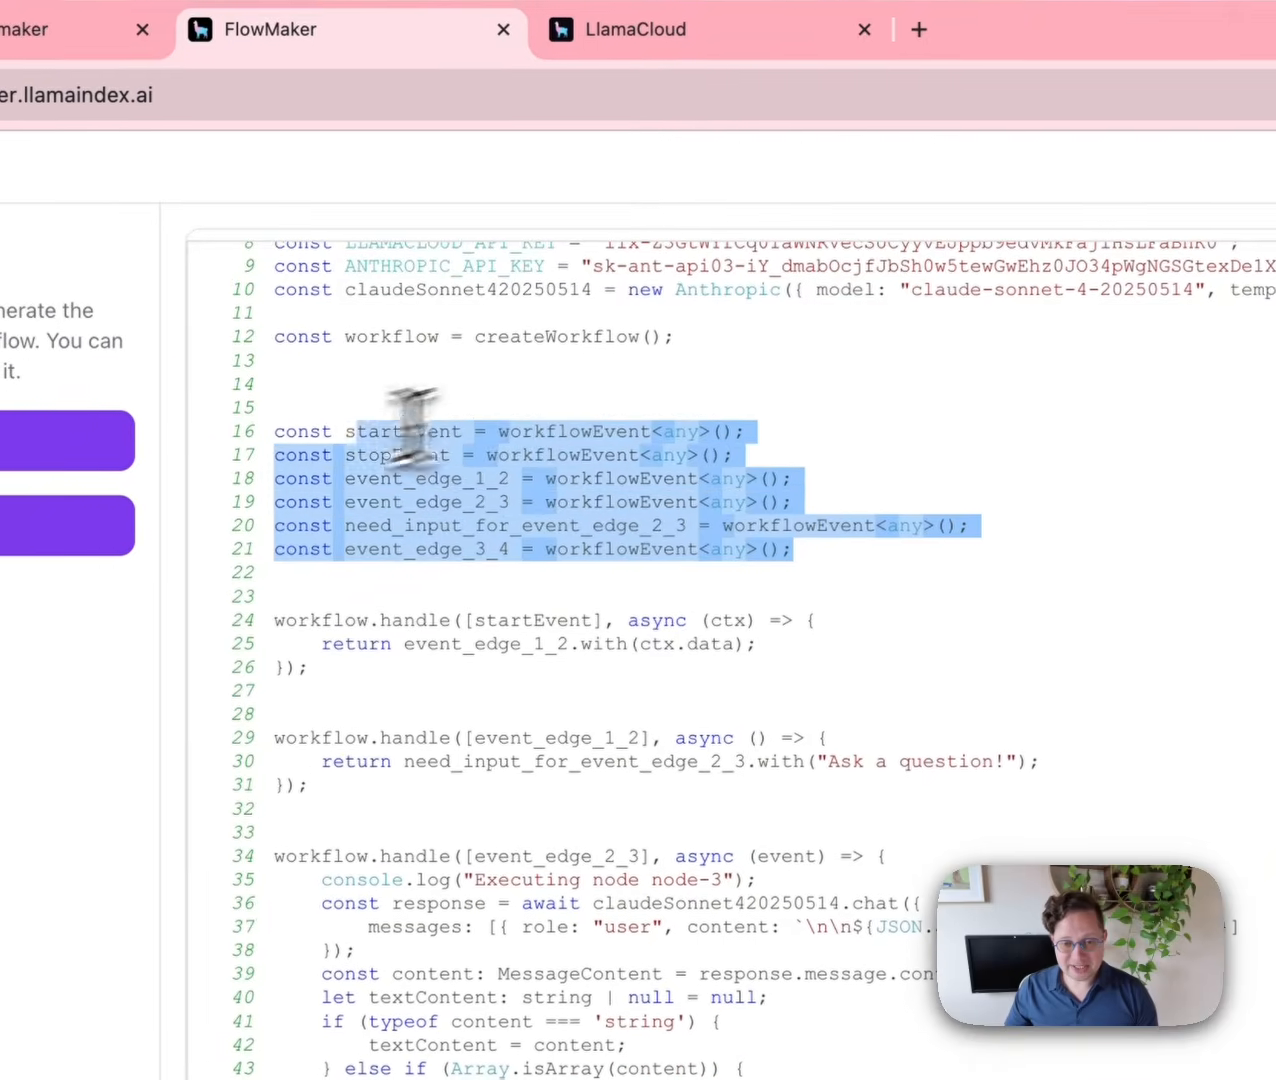
{"action": "left_click", "coordinate": [466, 446]}
Highlight the input loop on lines 69–71 and the claudeSonnet chat call on line 36.
{"action": "scroll", "coordinate": [850, 645], "scroll_direction": "down", "scroll_amount": 3}
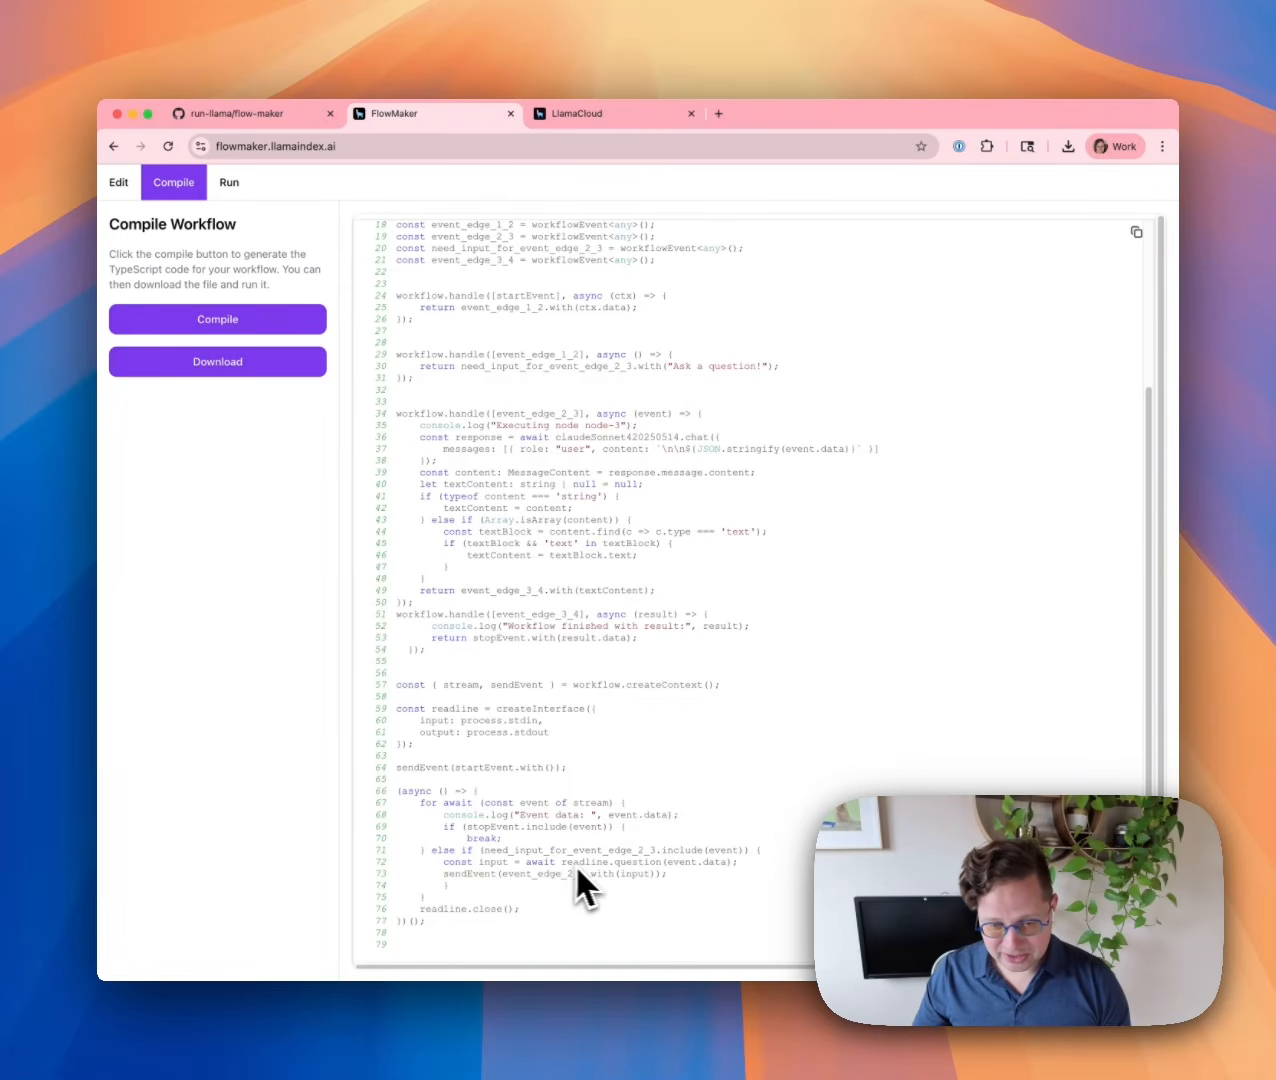
{"action": "left_click_drag", "start_coordinate": [443, 826], "coordinate": [724, 849]}
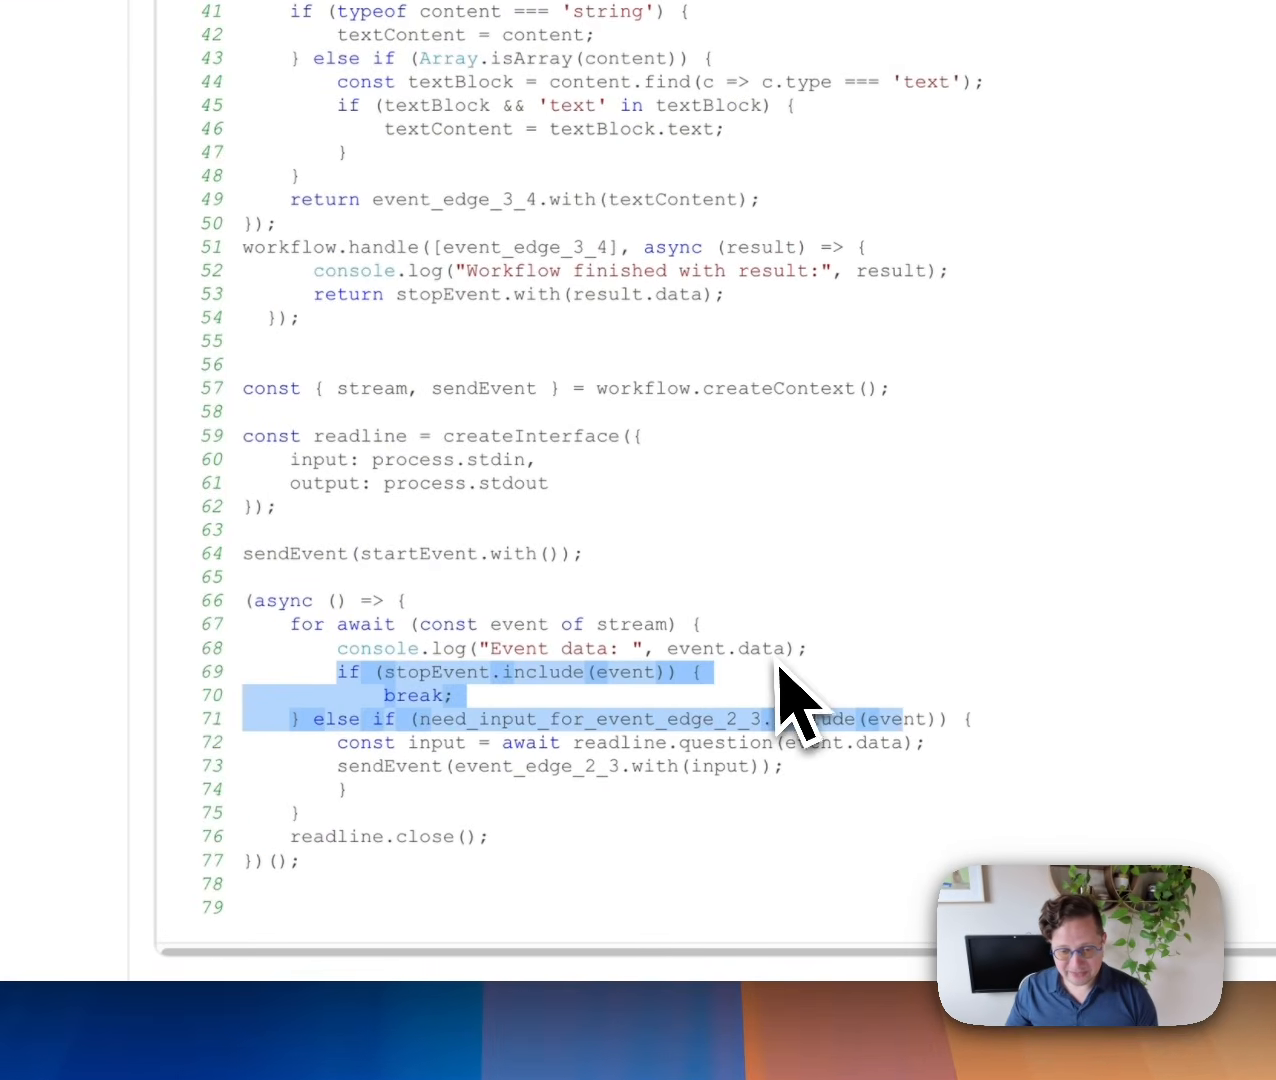
{"action": "left_click", "coordinate": [780, 670]}
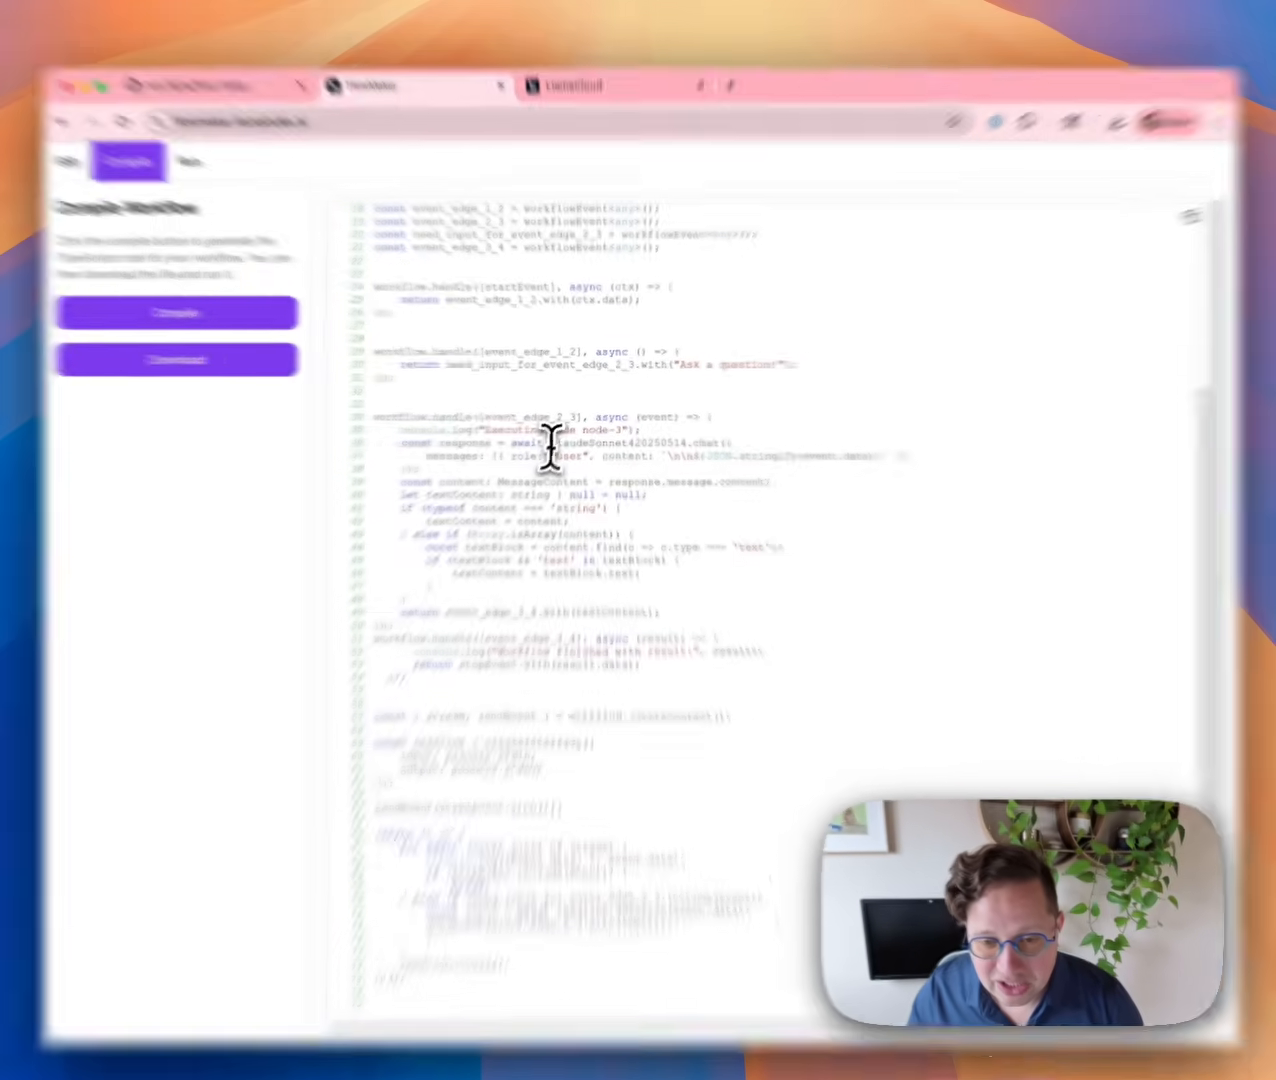
{"action": "left_click_drag", "start_coordinate": [556, 437], "coordinate": [696, 440]}
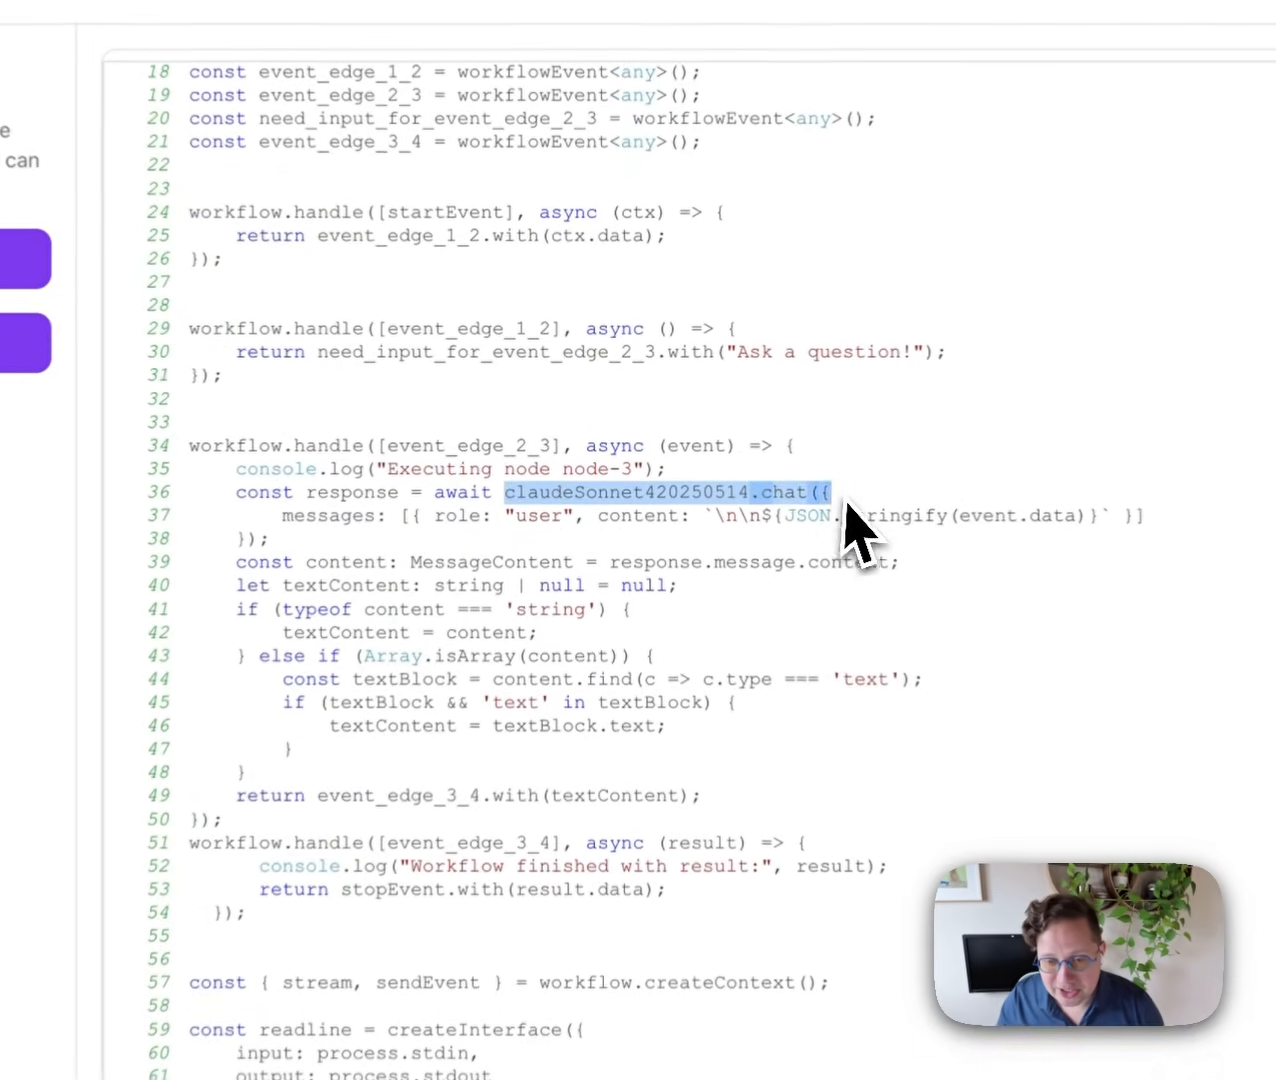
{"action": "left_click", "coordinate": [726, 445]}
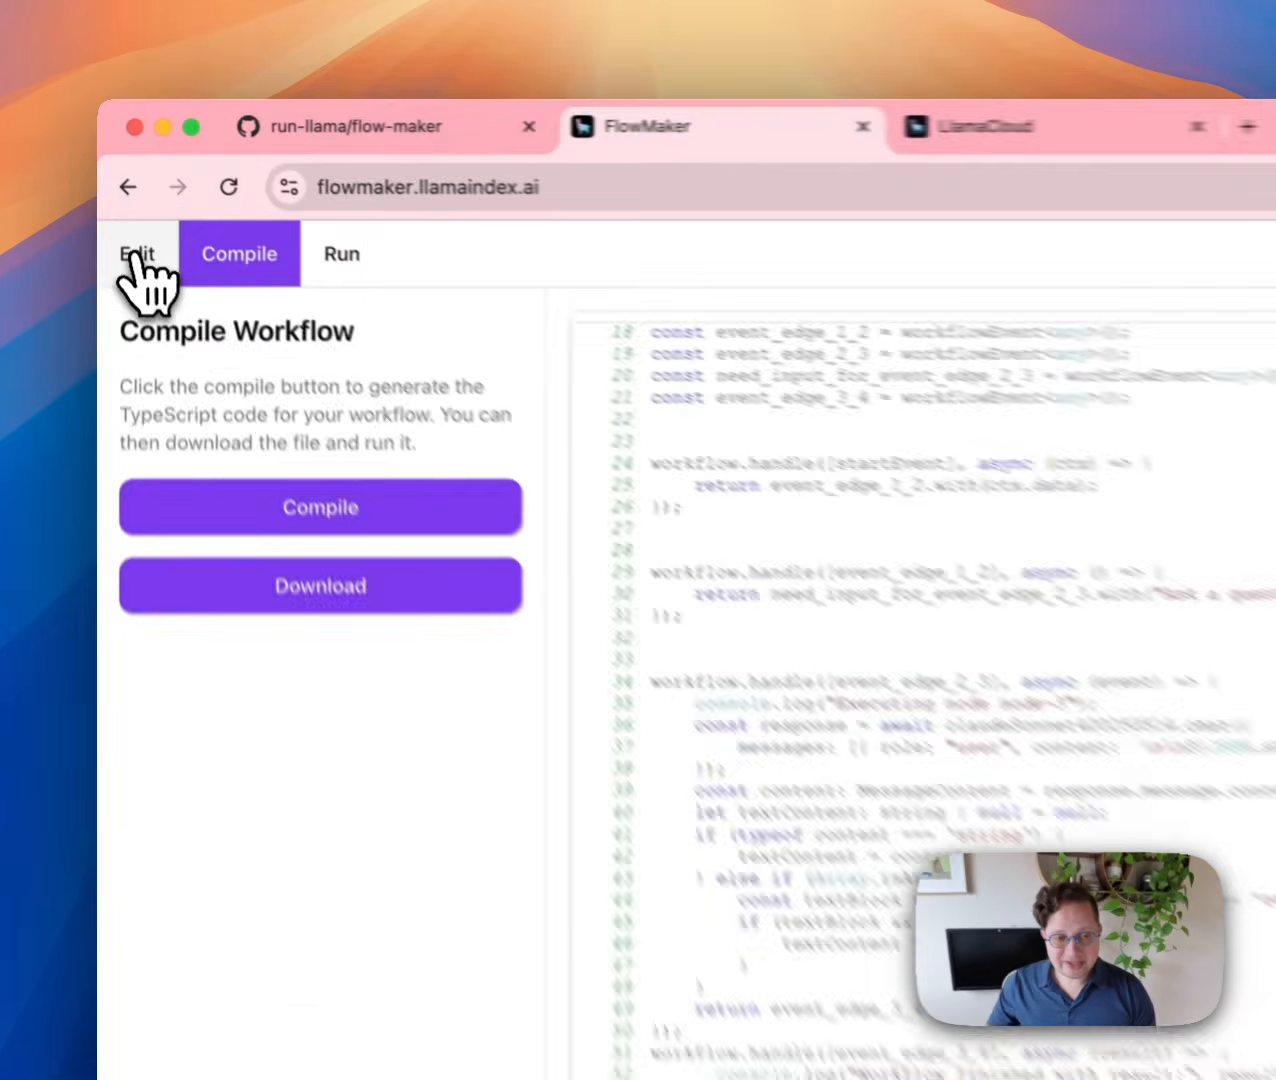
Delete the Prompt LLM node and wire a new Prompt Agent between User Input and Stop.
{"action": "left_click", "coordinate": [137, 260]}
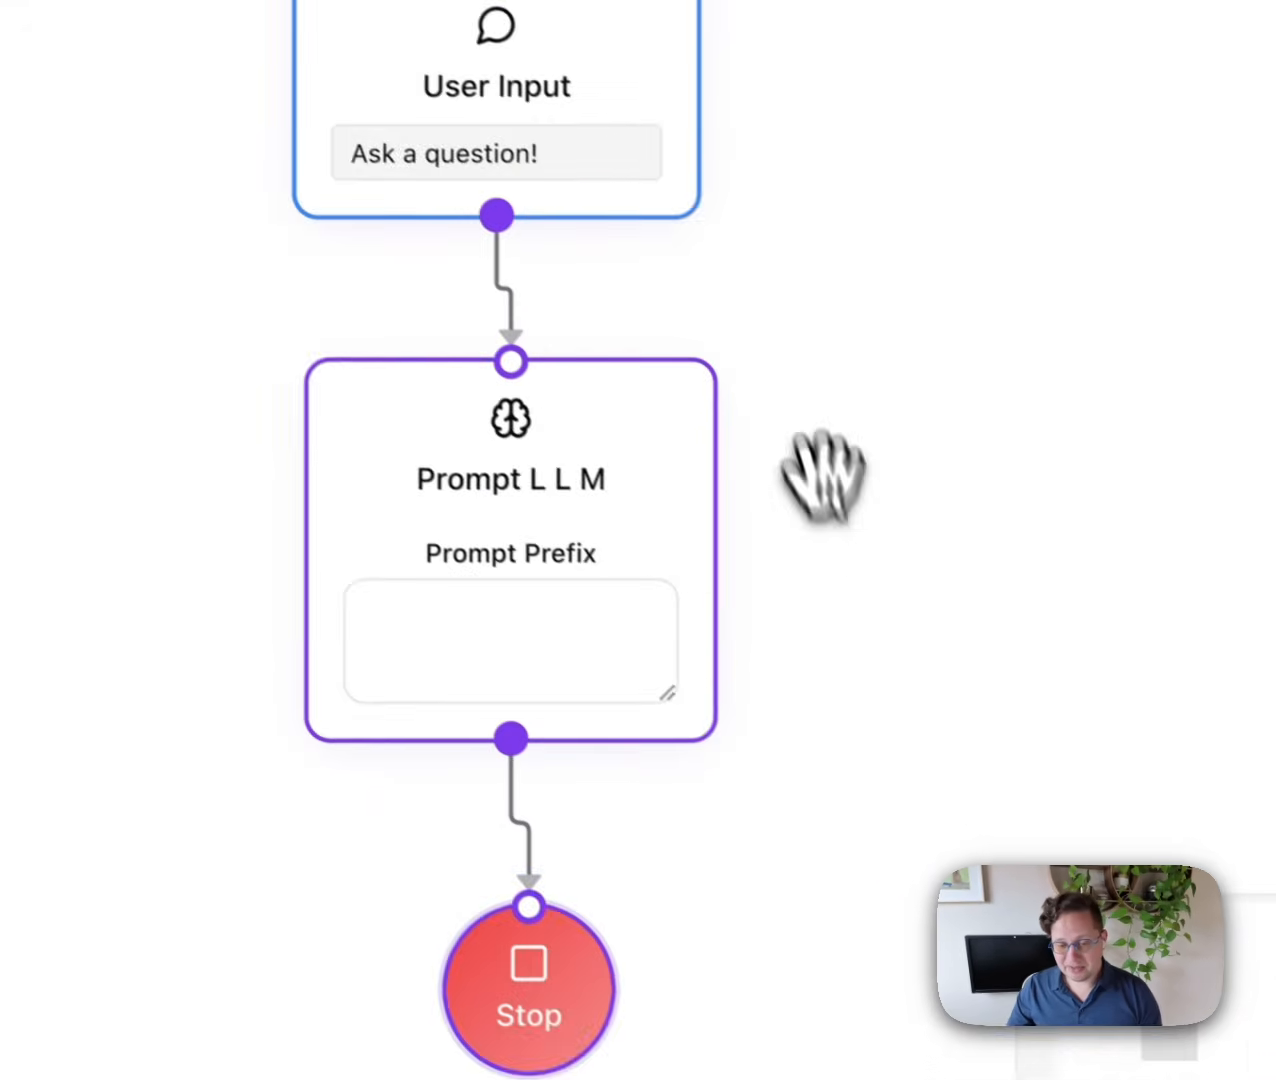
{"action": "scroll", "coordinate": [878, 551], "scroll_direction": "down", "scroll_amount": 3}
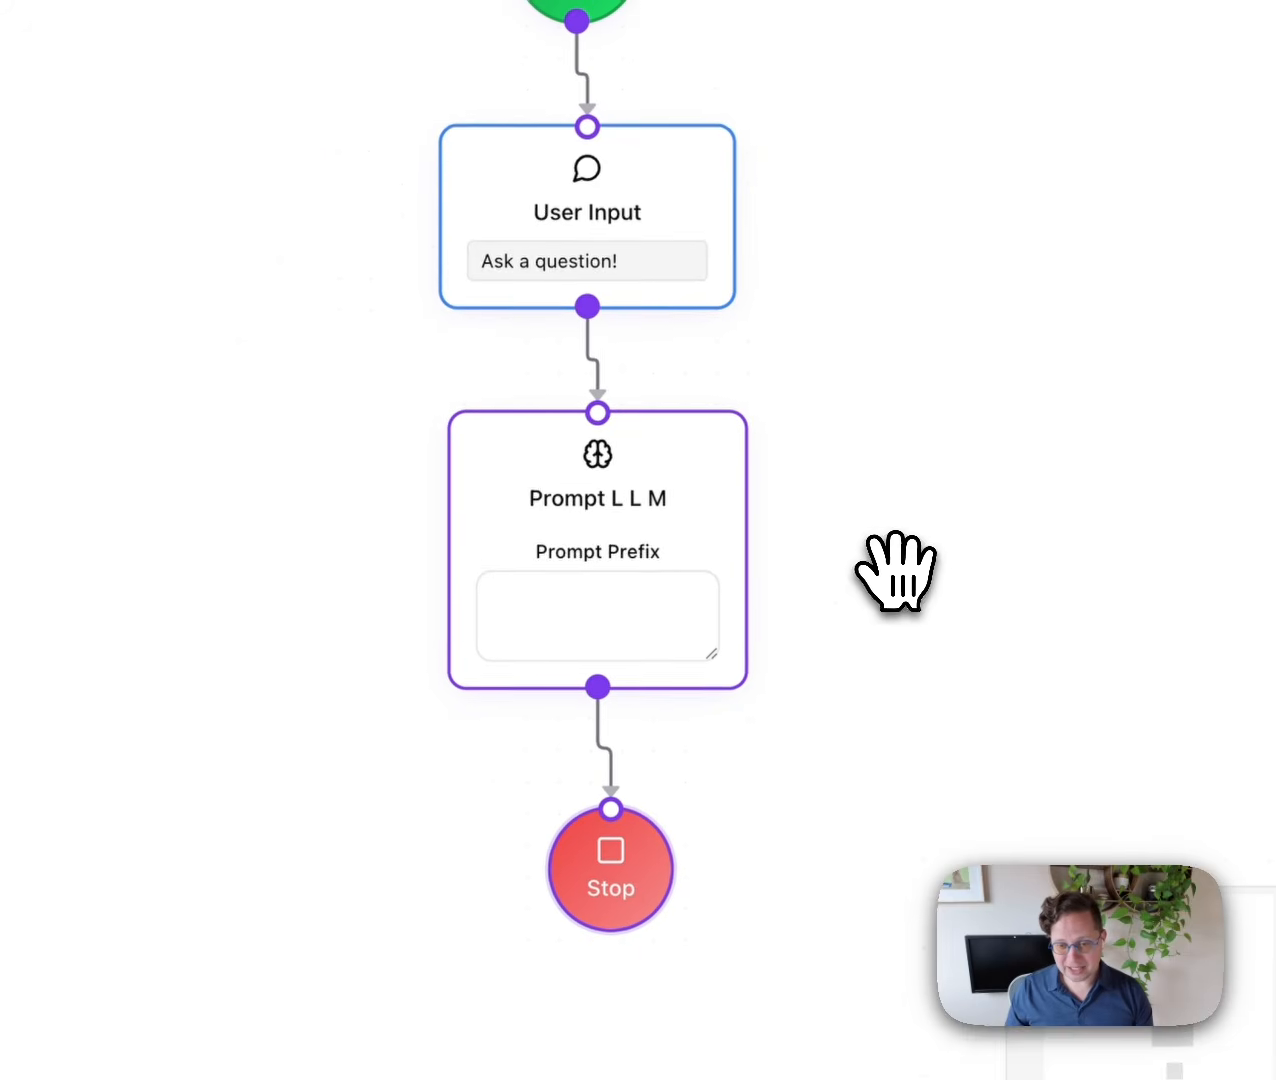
{"action": "left_click_drag", "start_coordinate": [897, 552], "coordinate": [460, 340]}
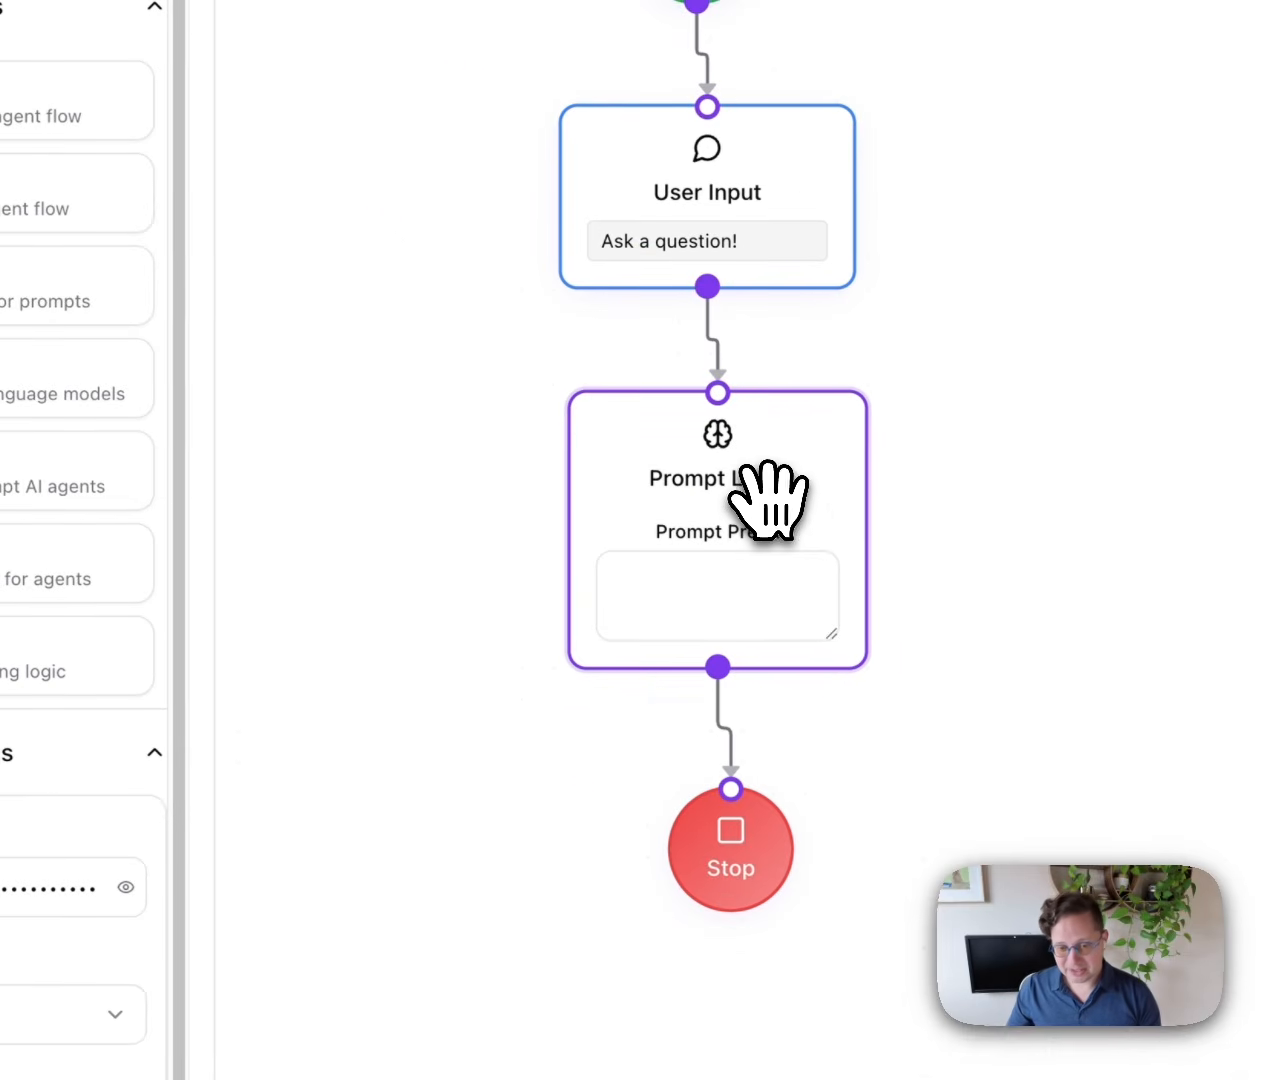
{"action": "key", "text": "BackSpace"}
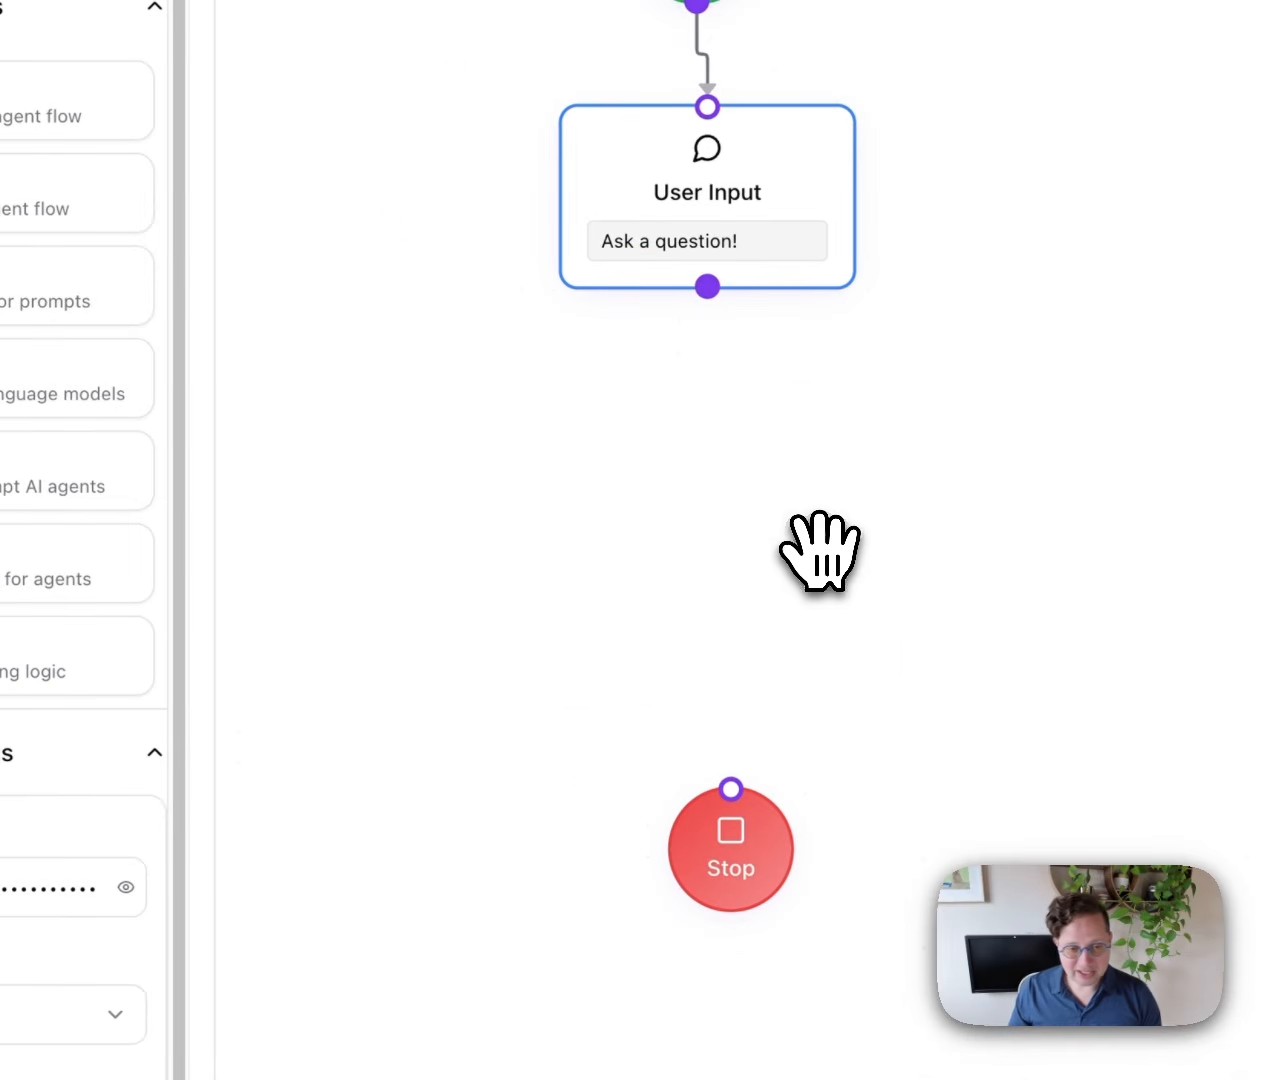
{"action": "left_click_drag", "start_coordinate": [287, 530], "coordinate": [1135, 576]}
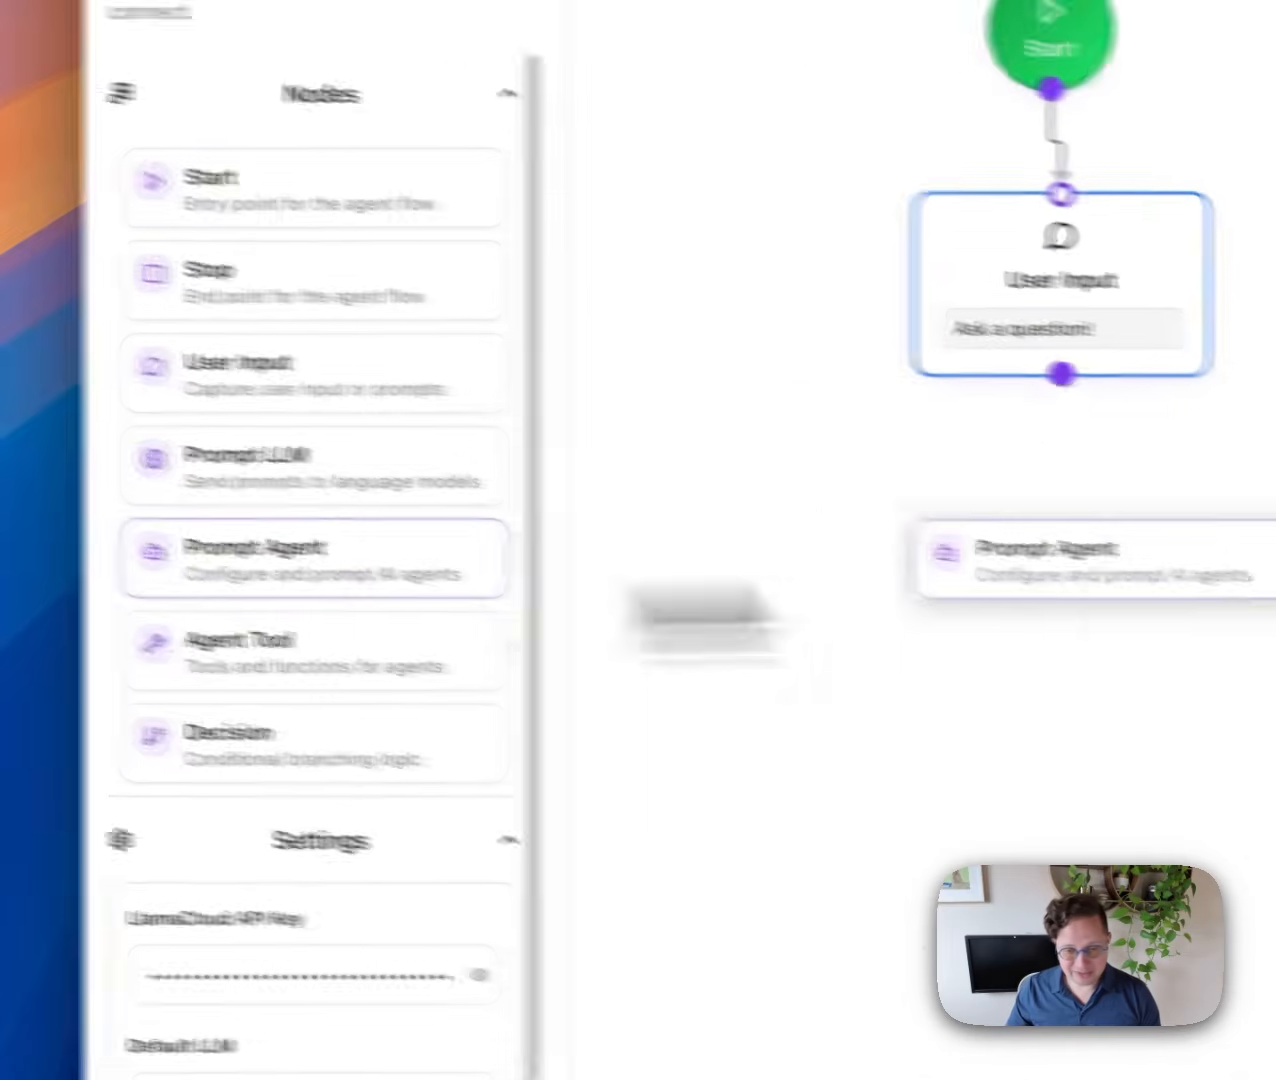
{"action": "left_click_drag", "start_coordinate": [876, 560], "coordinate": [693, 492]}
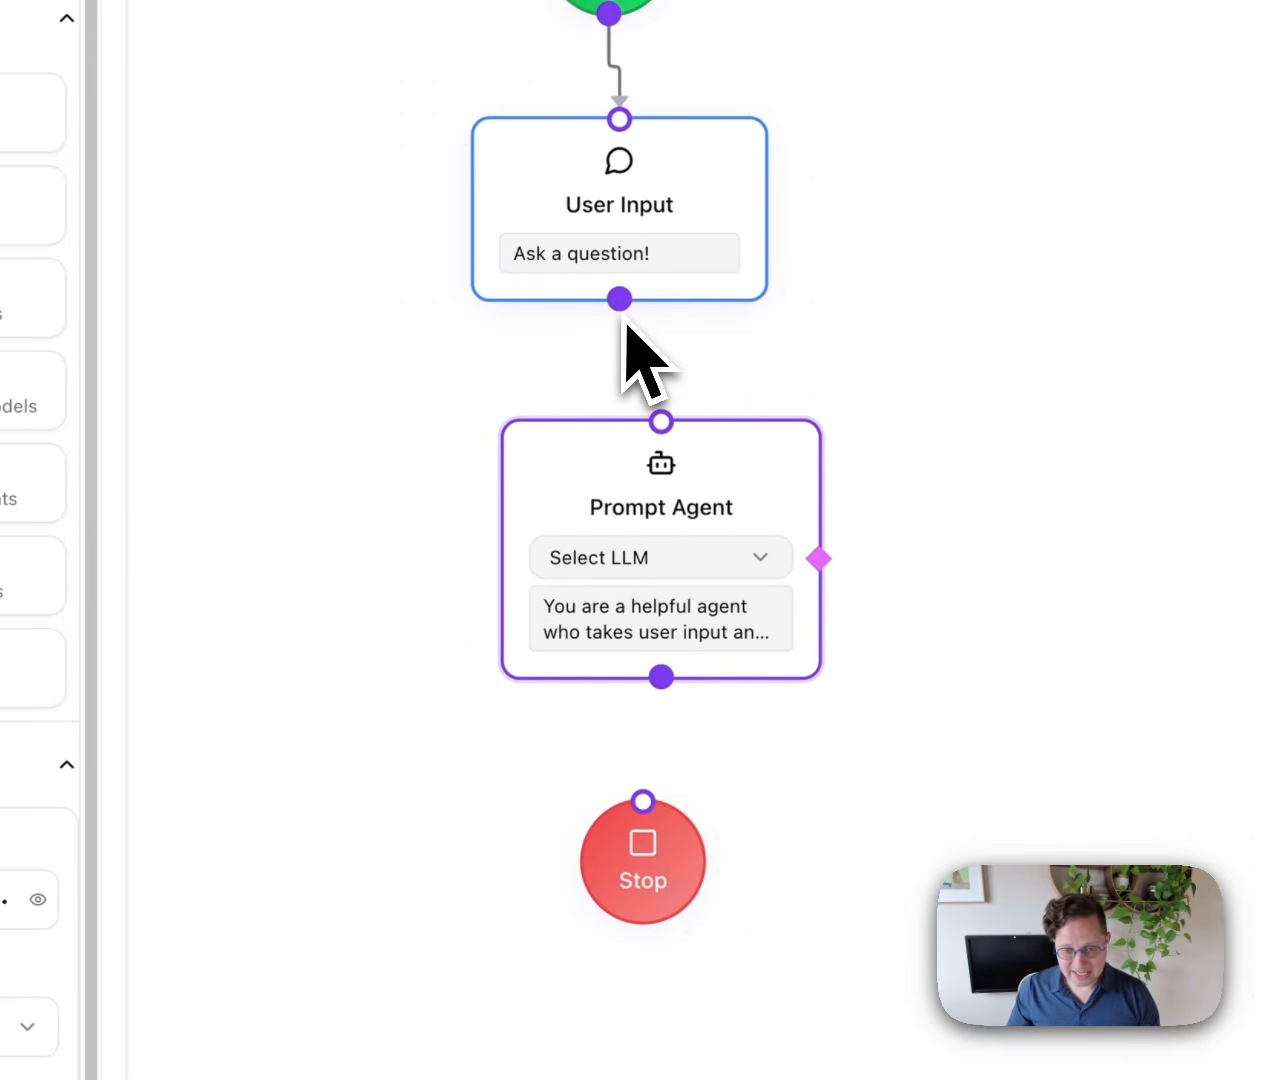
{"action": "left_click_drag", "start_coordinate": [617, 302], "coordinate": [656, 411]}
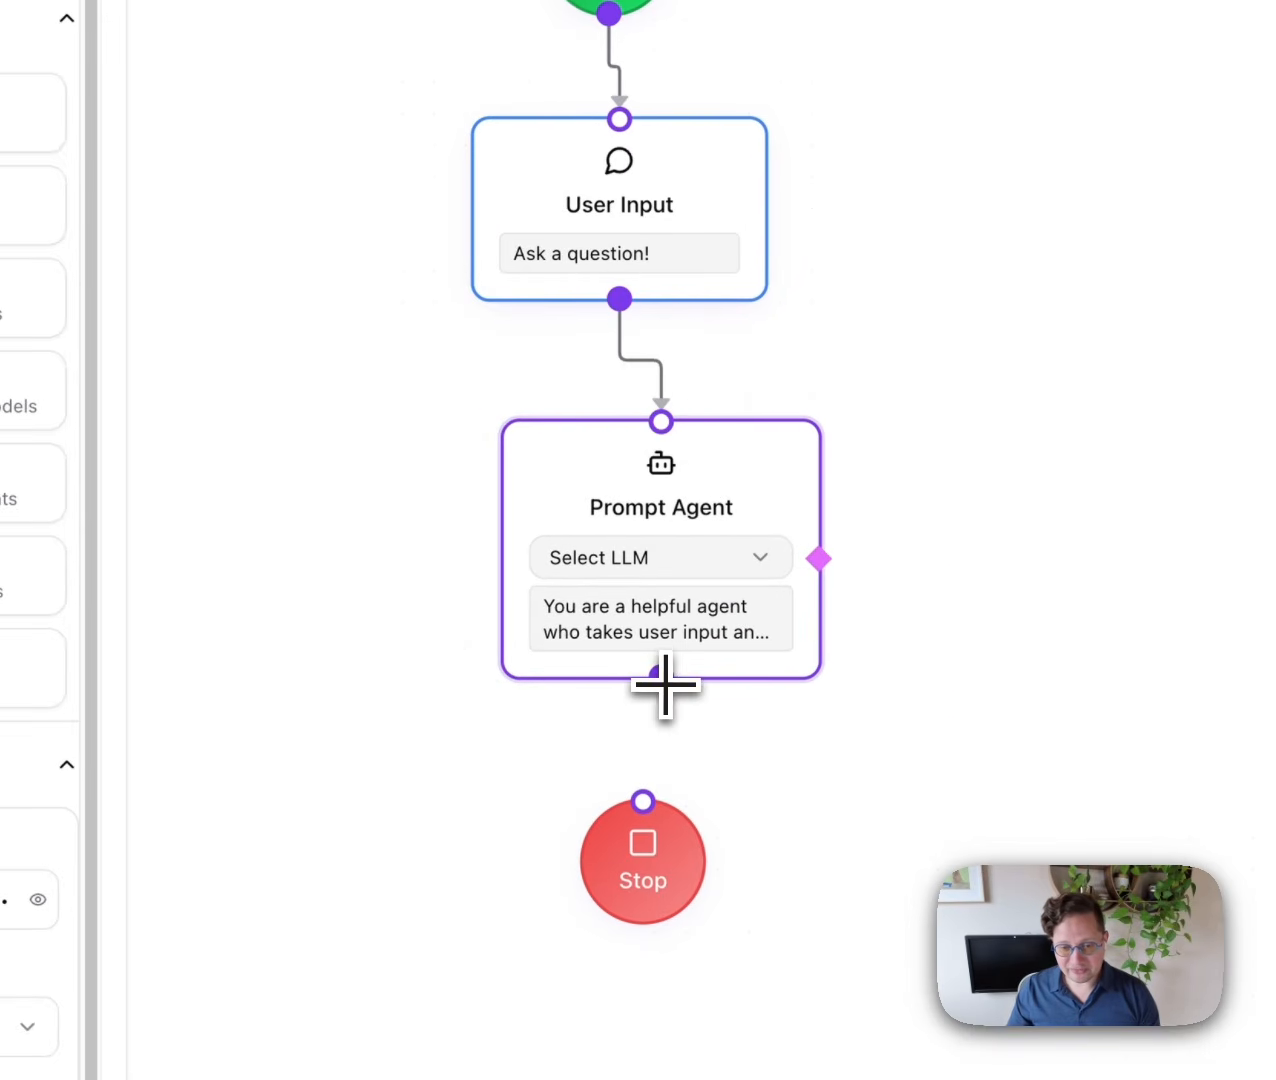
{"action": "left_click_drag", "start_coordinate": [661, 677], "coordinate": [643, 801]}
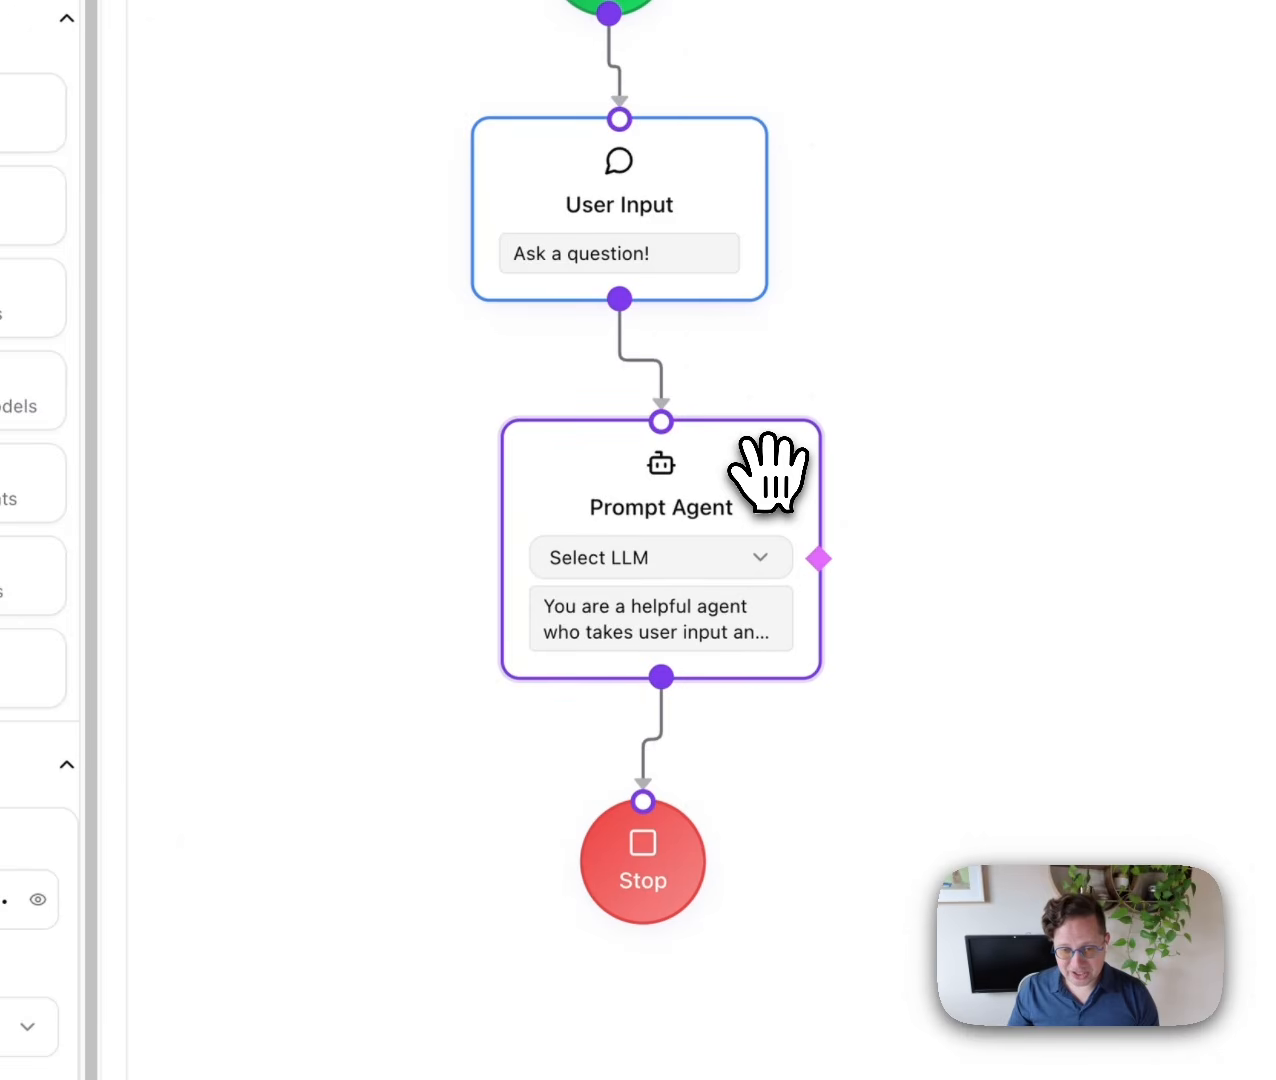
{"action": "left_click_drag", "start_coordinate": [763, 464], "coordinate": [735, 467]}
Set the Prompt Agent's model to Claude Sonnet and its prompt to answering resume questions, then save.
{"action": "left_click", "coordinate": [675, 563]}
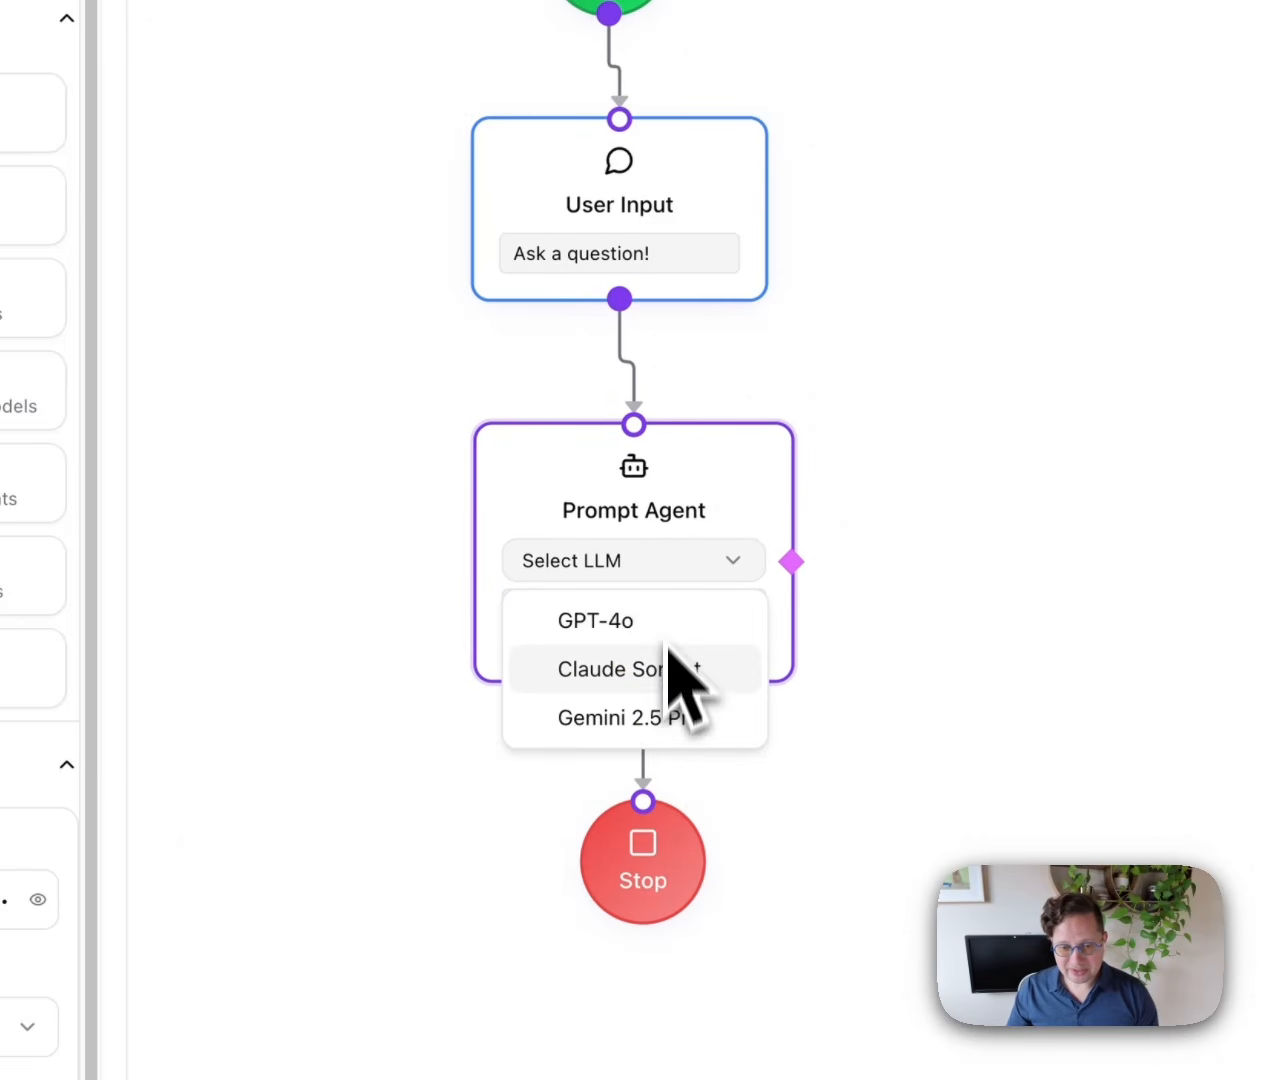
{"action": "left_click", "coordinate": [662, 684]}
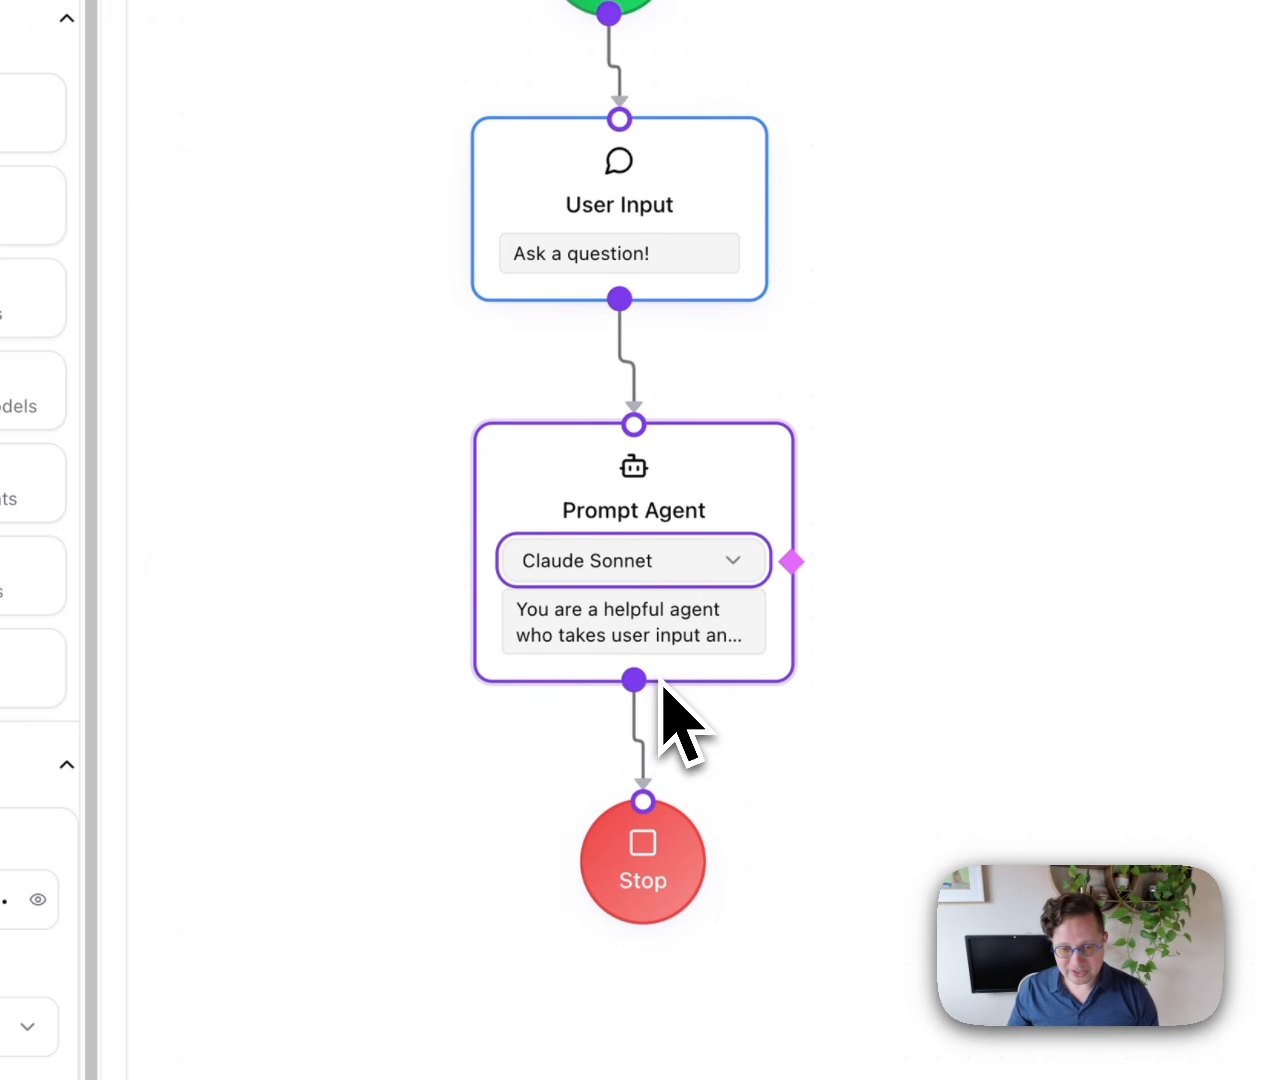
{"action": "left_click", "coordinate": [612, 650]}
{"action": "left_click_drag", "start_coordinate": [702, 644], "coordinate": [660, 612]}
{"action": "key", "text": "shift+Up"}
{"action": "key", "text": "shift+Up"}
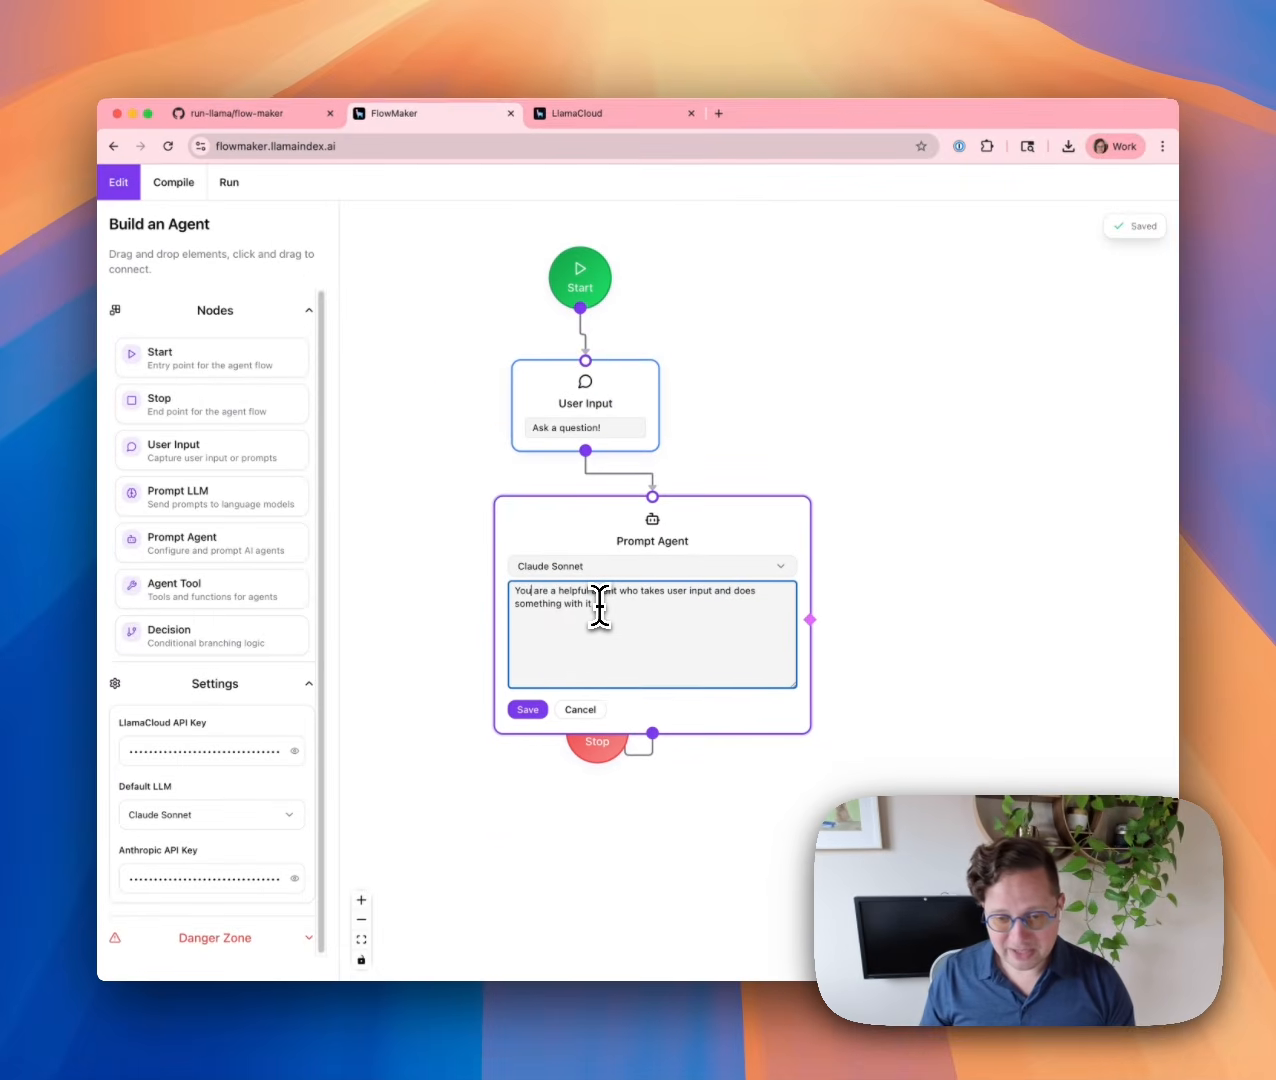
{"action": "key", "text": "shift+Down"}
{"action": "type", "text": "t t"}
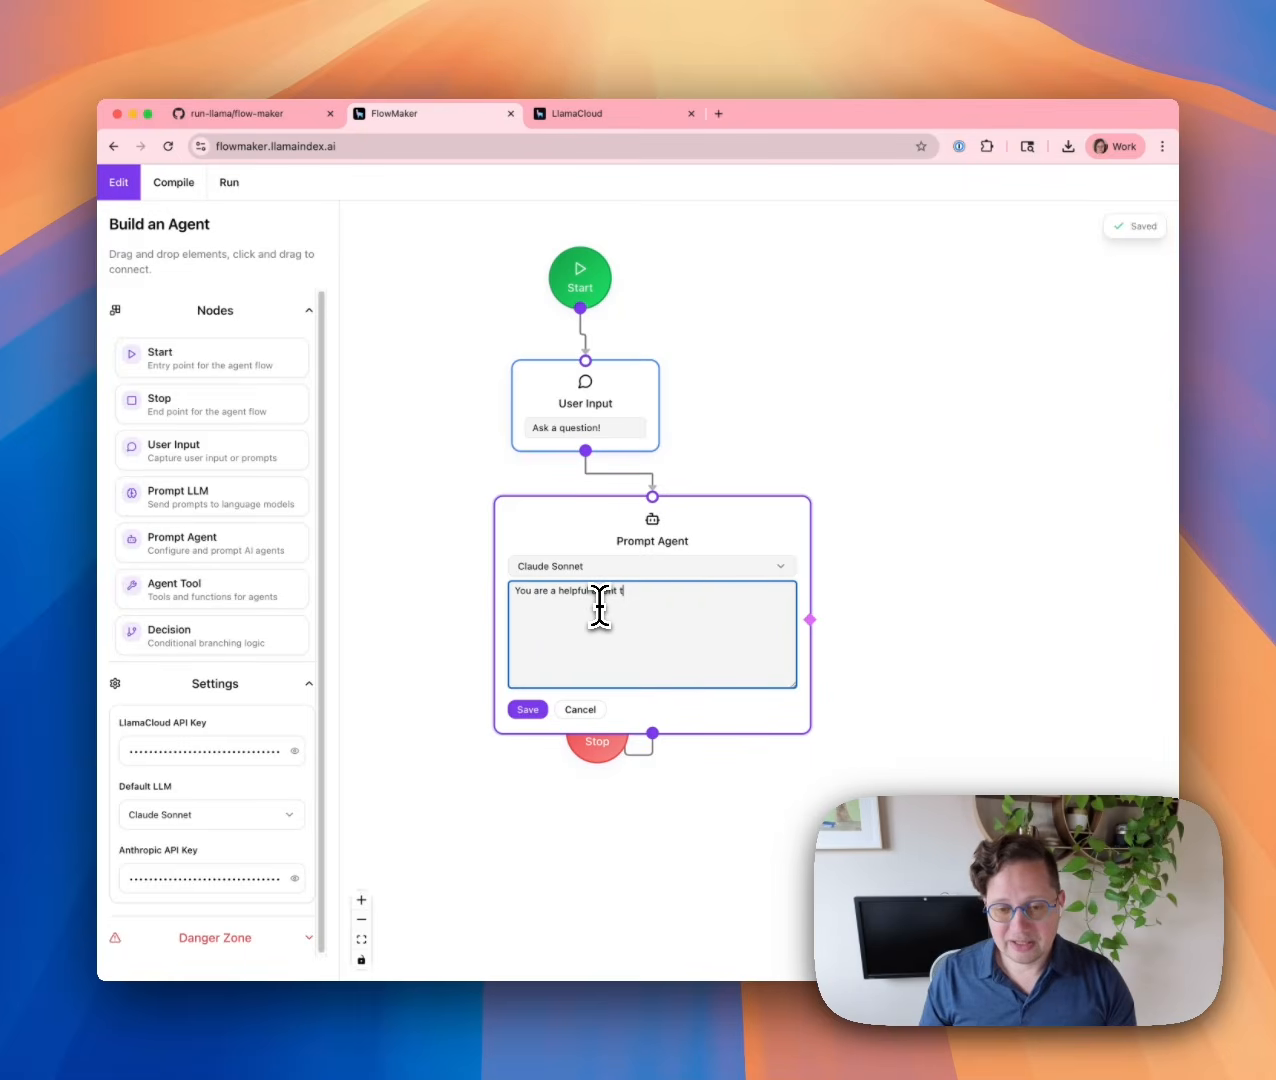
{"action": "type", "text": "hat can answer questions about resumes"}
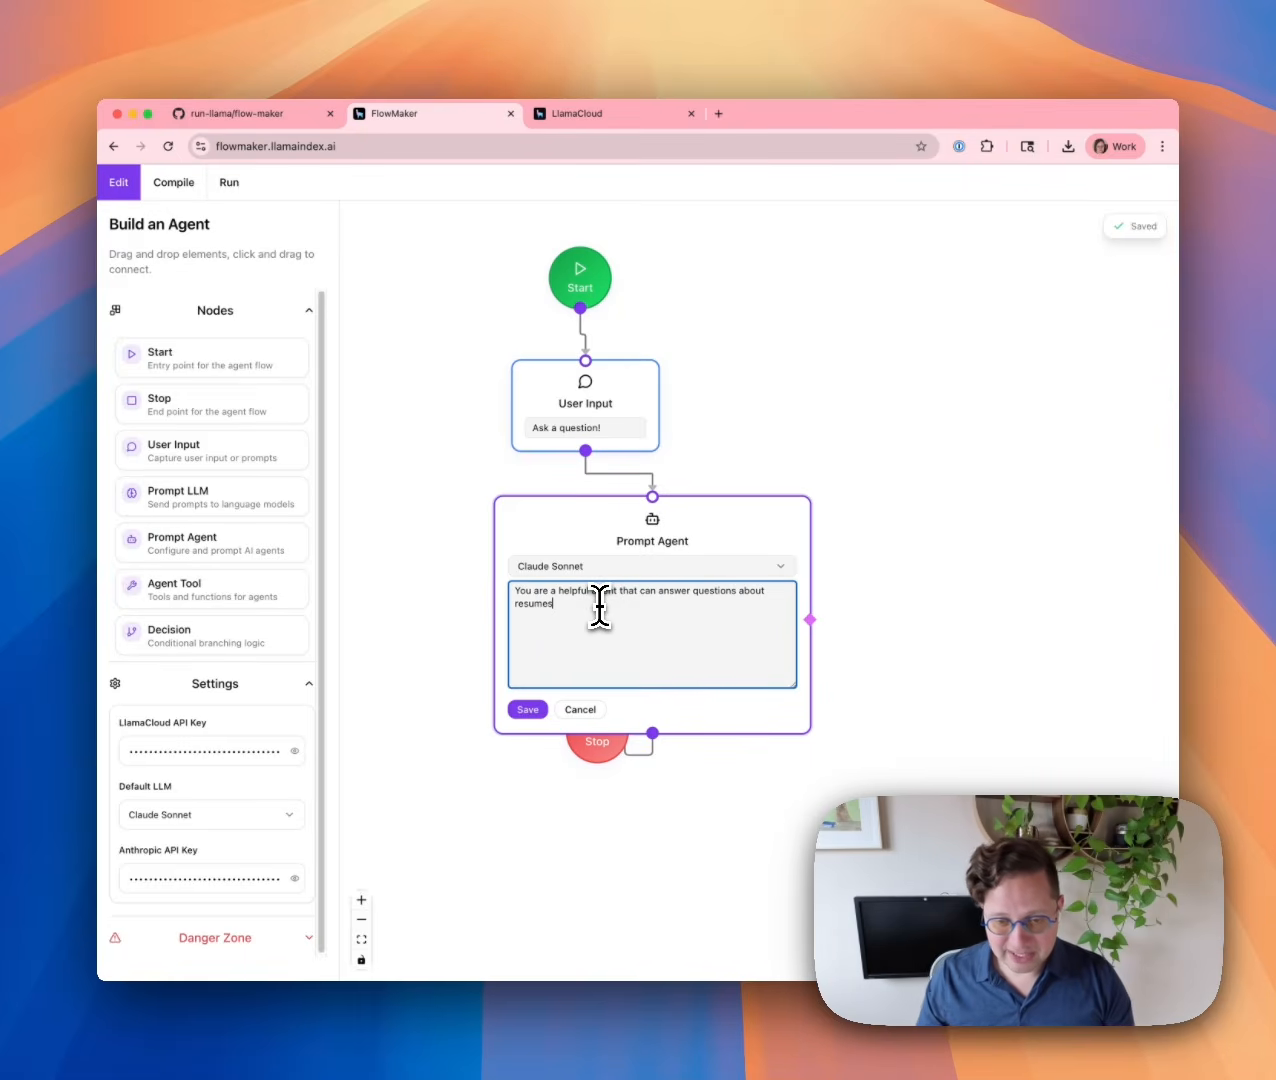
{"action": "left_click", "coordinate": [530, 709]}
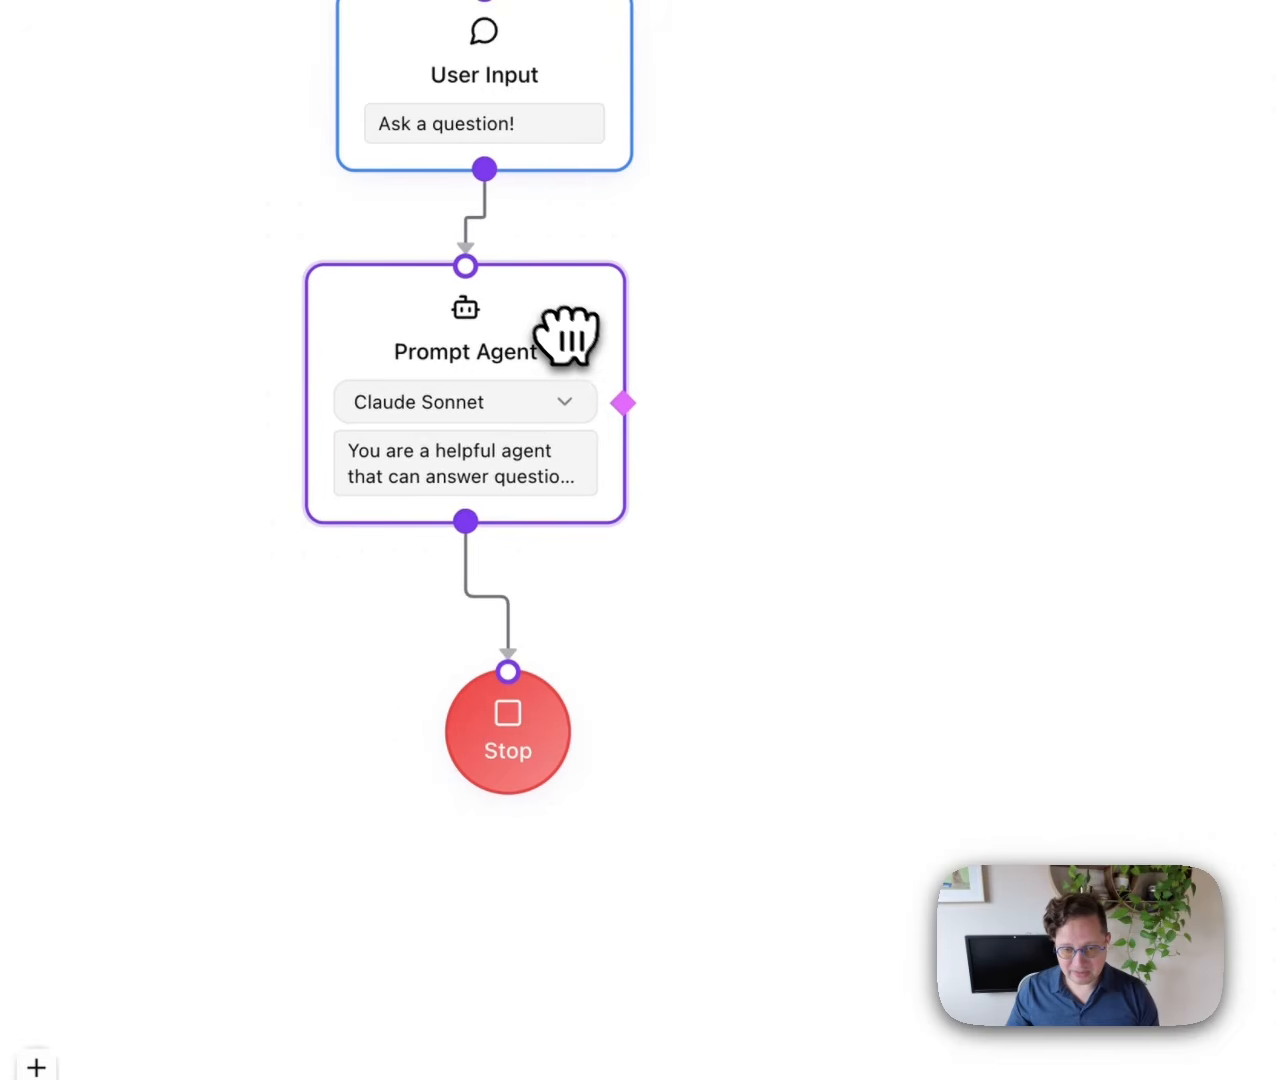
{"action": "left_click_drag", "start_coordinate": [567, 337], "coordinate": [611, 364]}
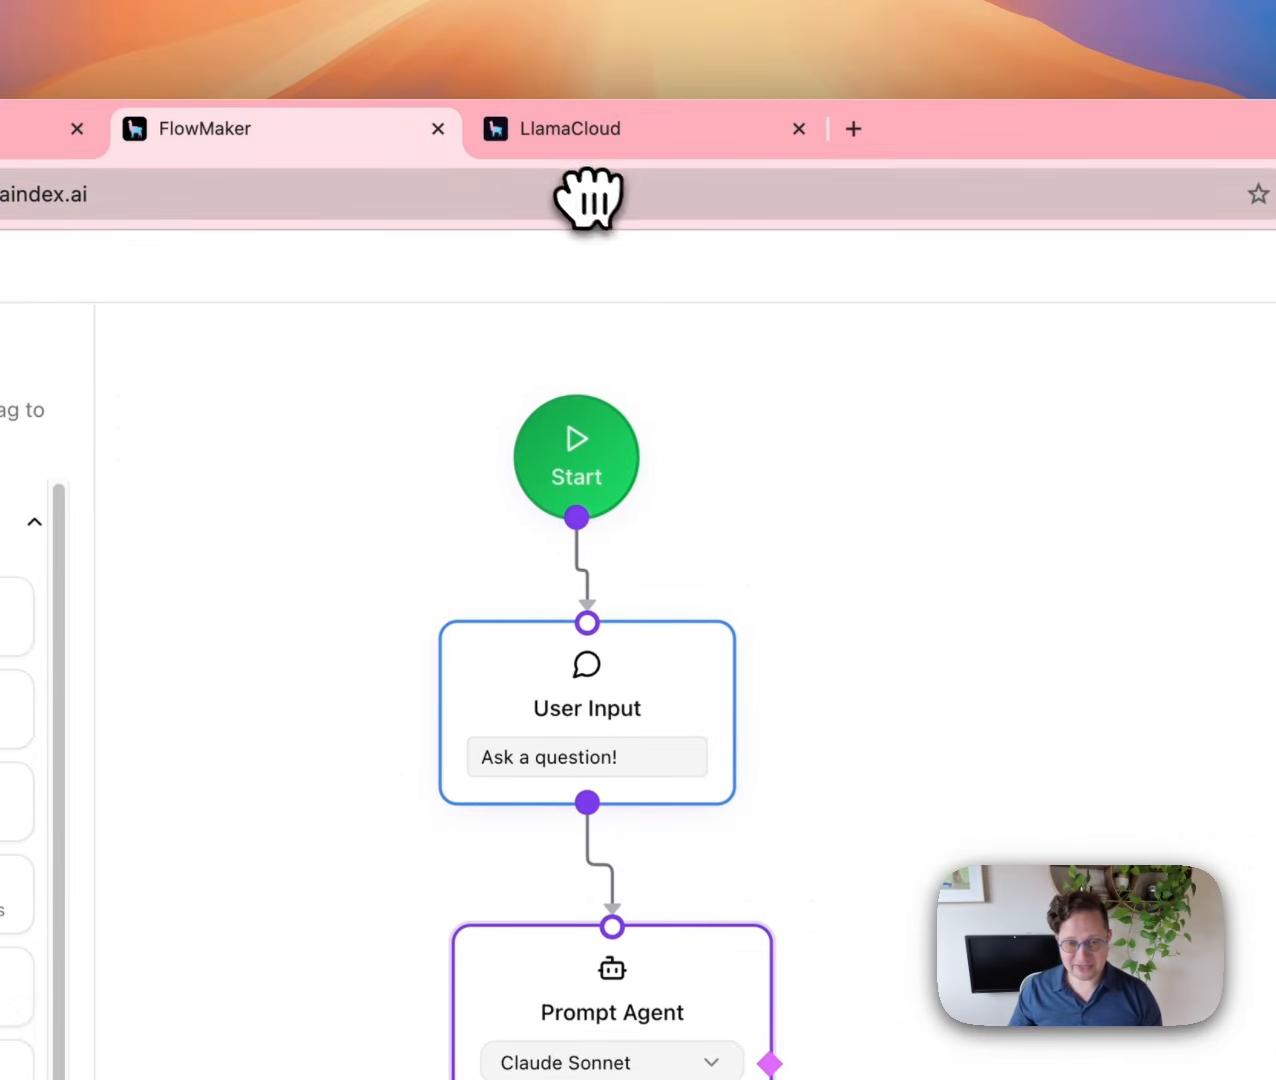
{"action": "left_click", "coordinate": [580, 140]}
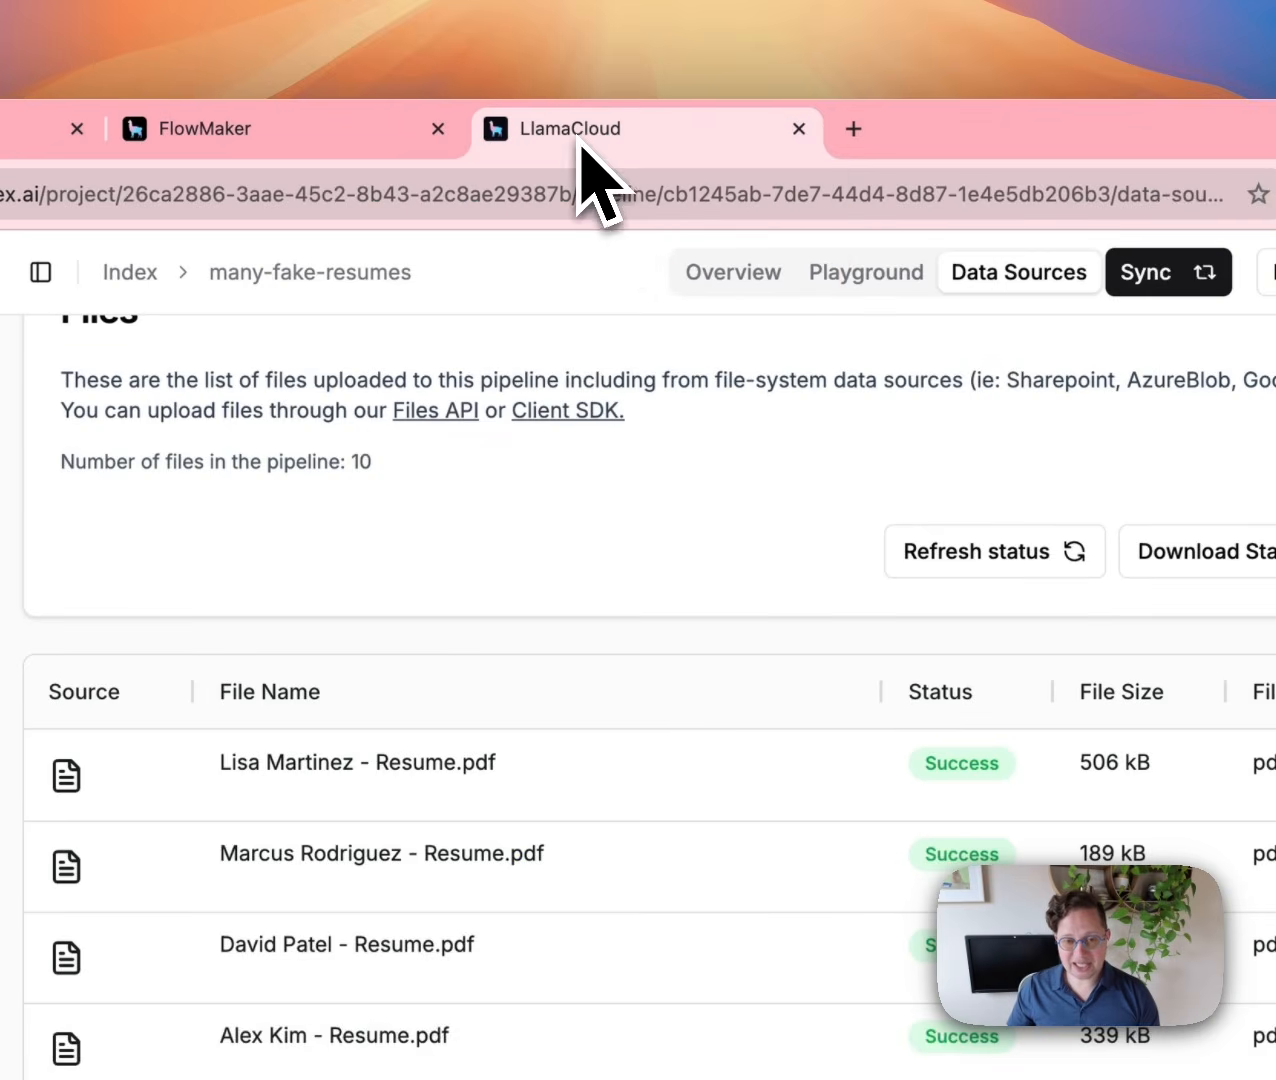
{"action": "scroll", "coordinate": [860, 760], "scroll_direction": "up", "scroll_amount": 5}
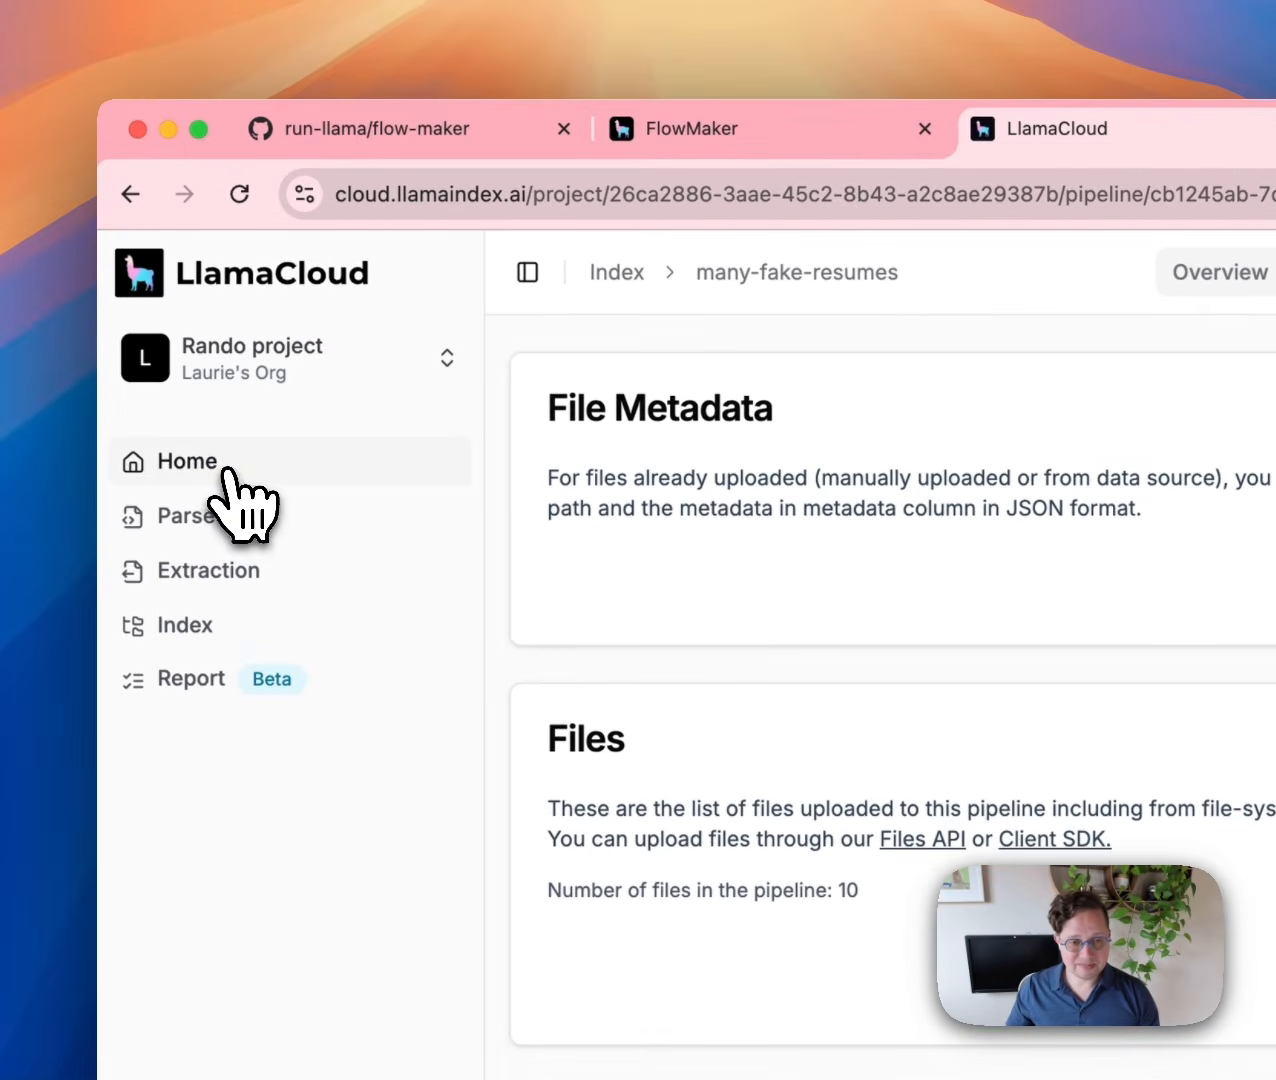
{"action": "left_click", "coordinate": [195, 453]}
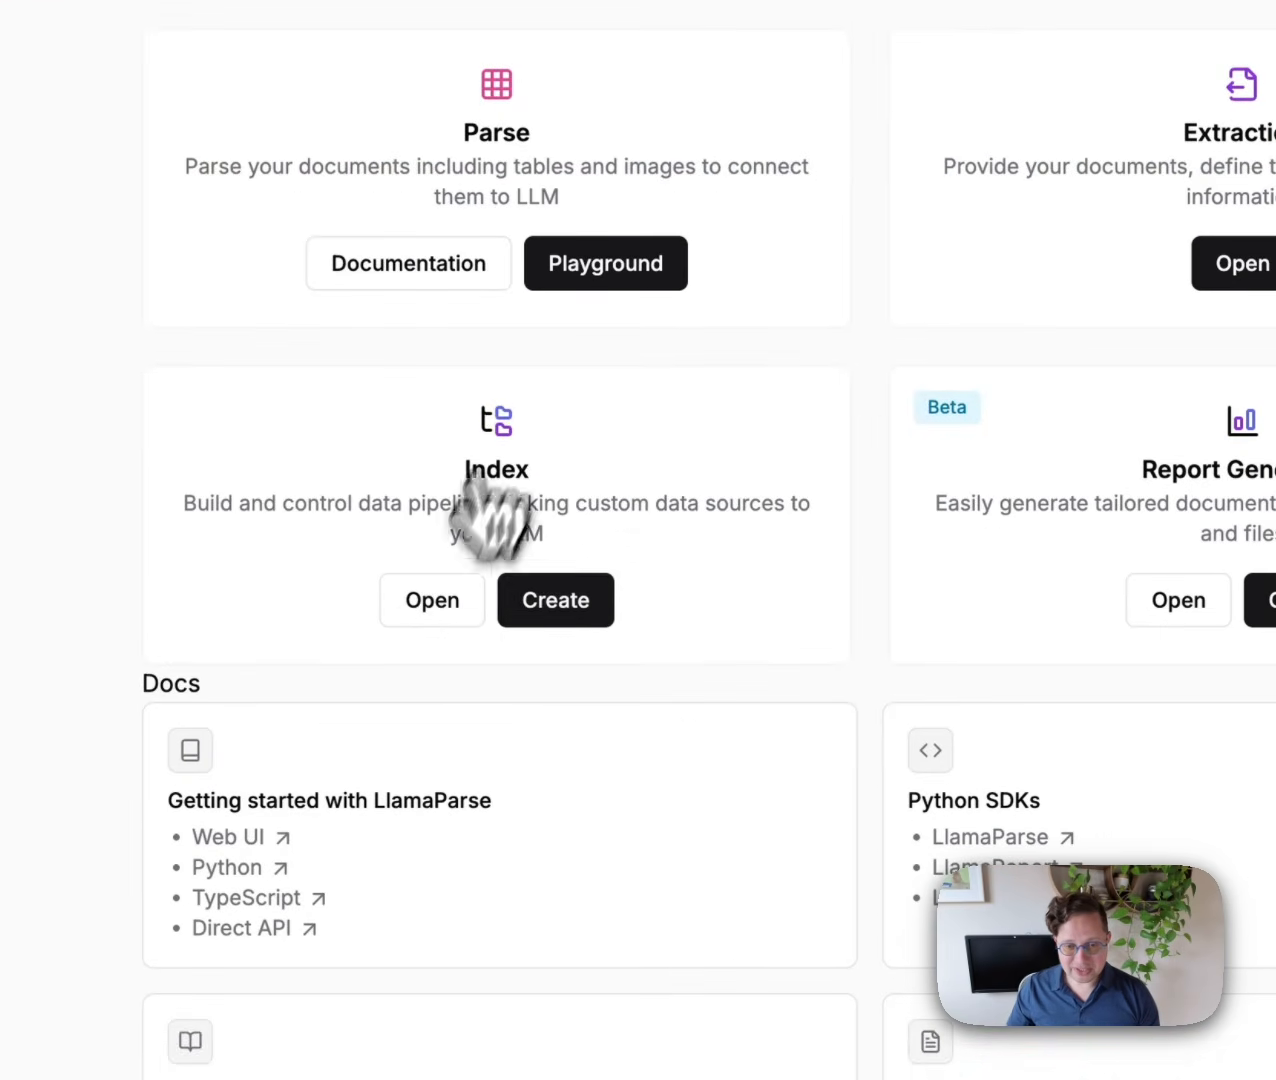
{"action": "left_click", "coordinate": [432, 602]}
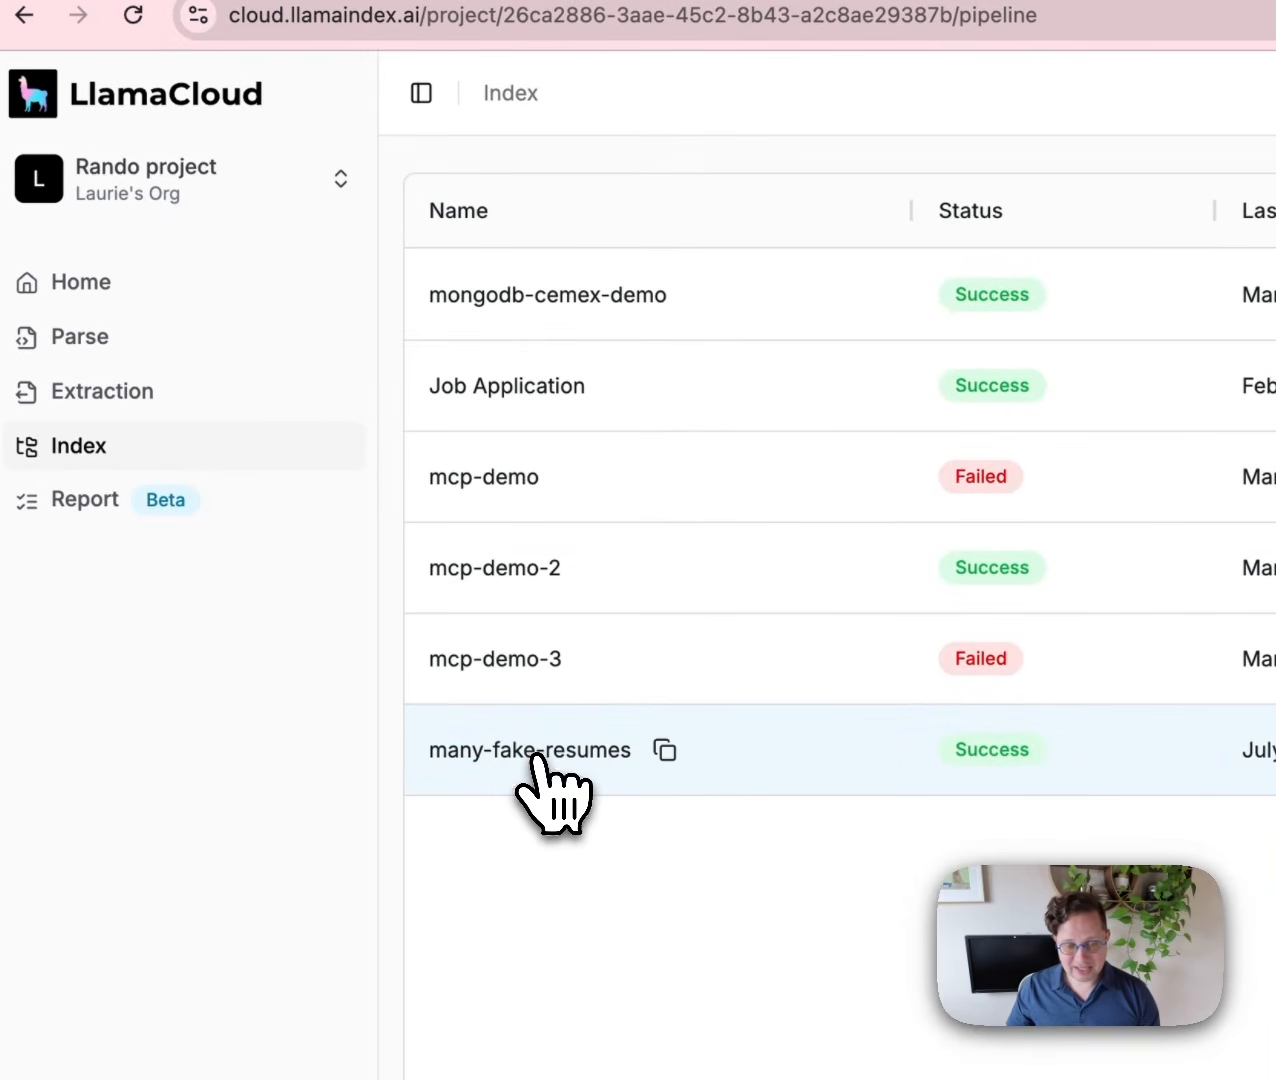
{"action": "left_click", "coordinate": [538, 762]}
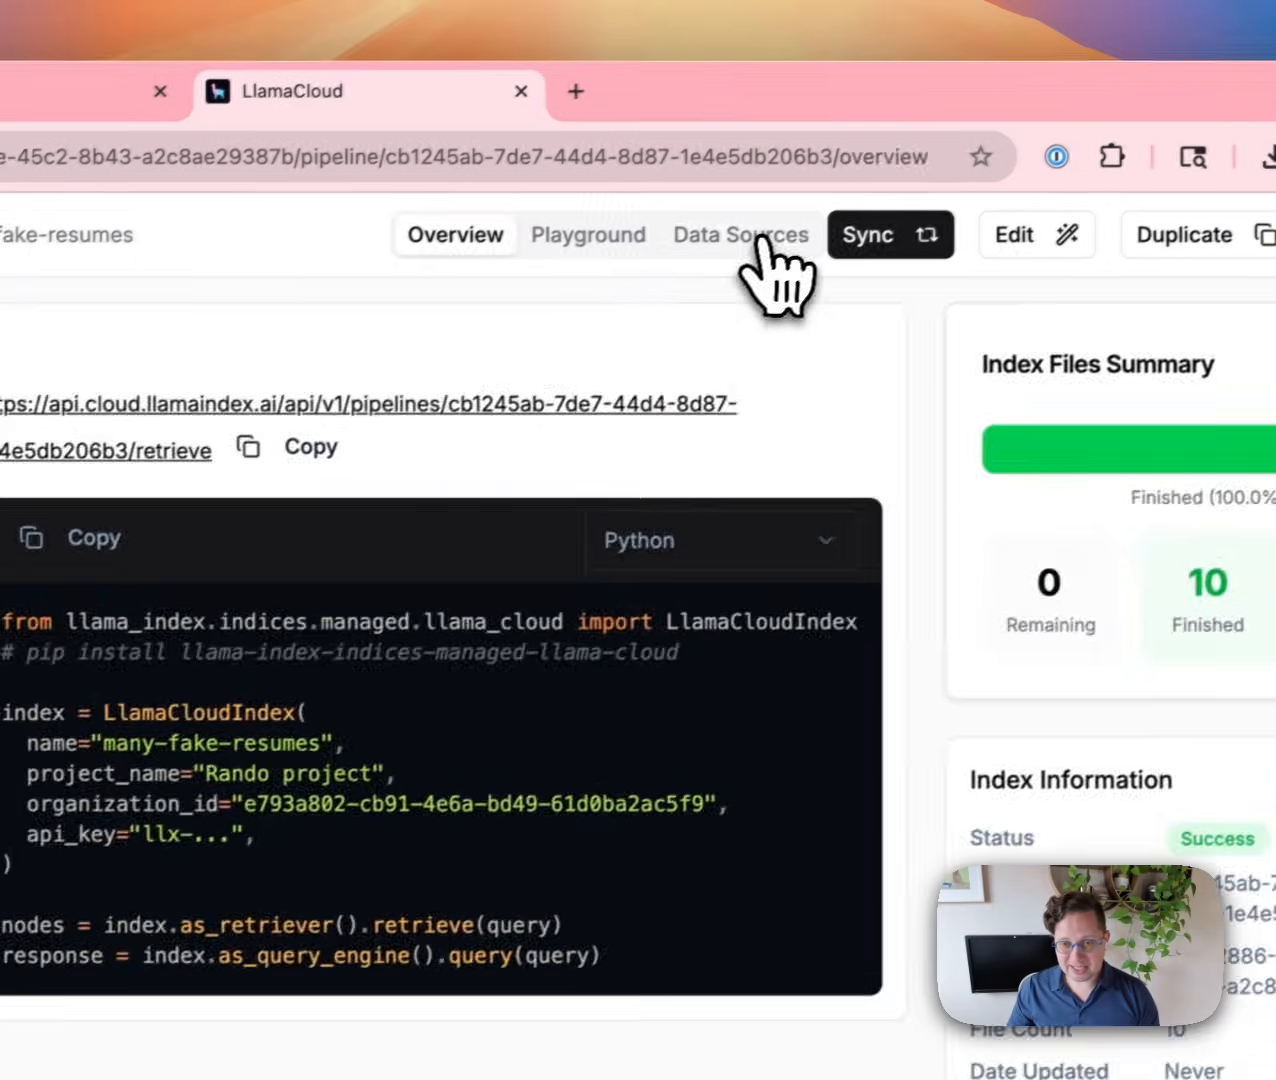
{"action": "left_click", "coordinate": [1118, 91]}
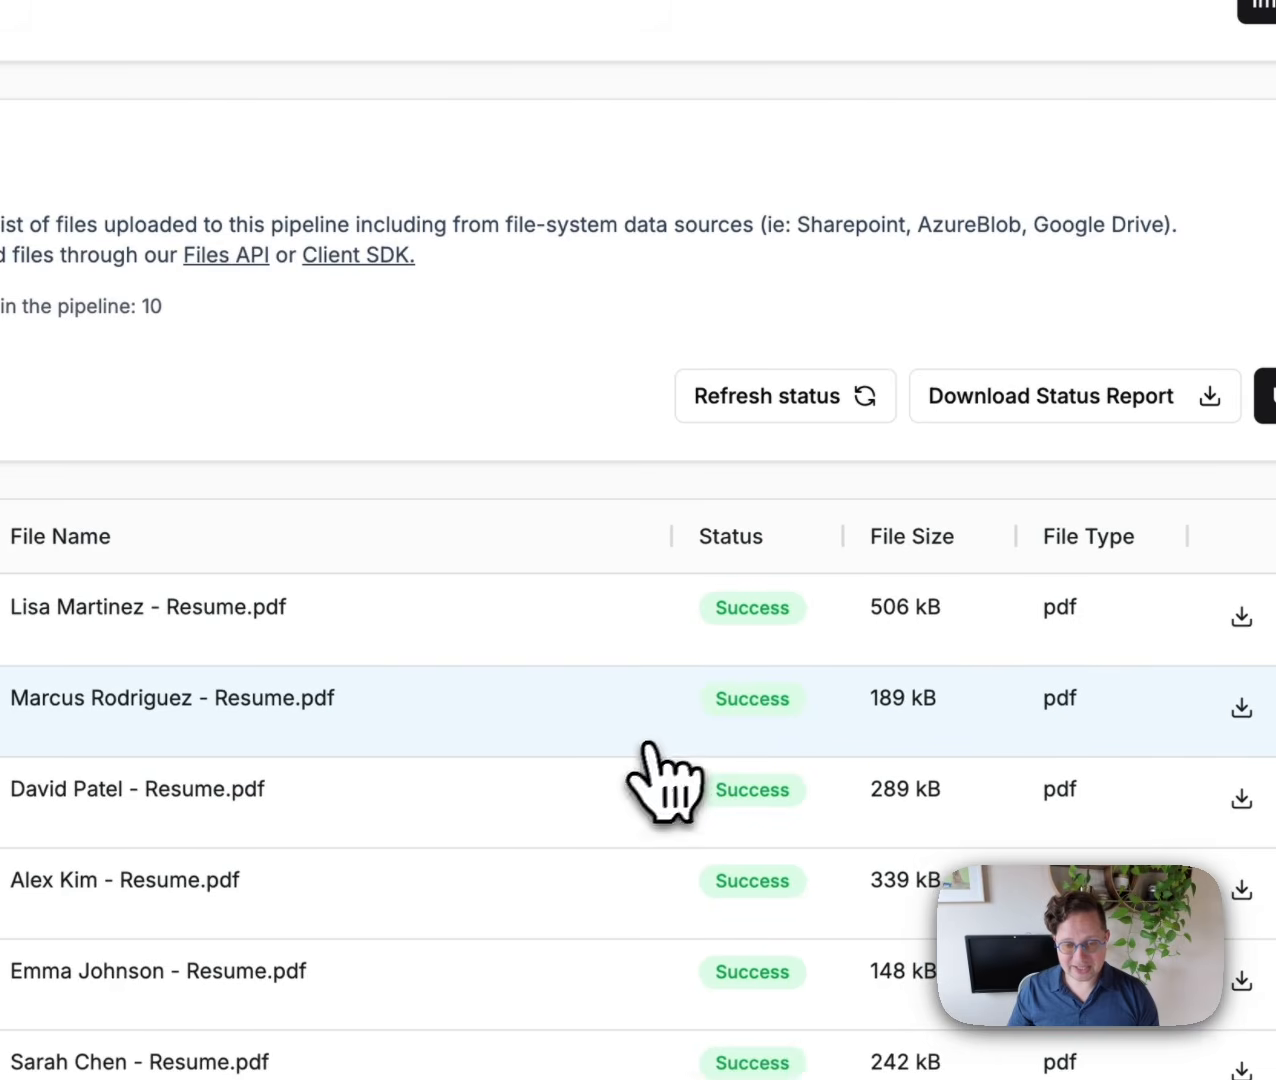
{"action": "scroll", "coordinate": [638, 763], "scroll_direction": "down", "scroll_amount": 2}
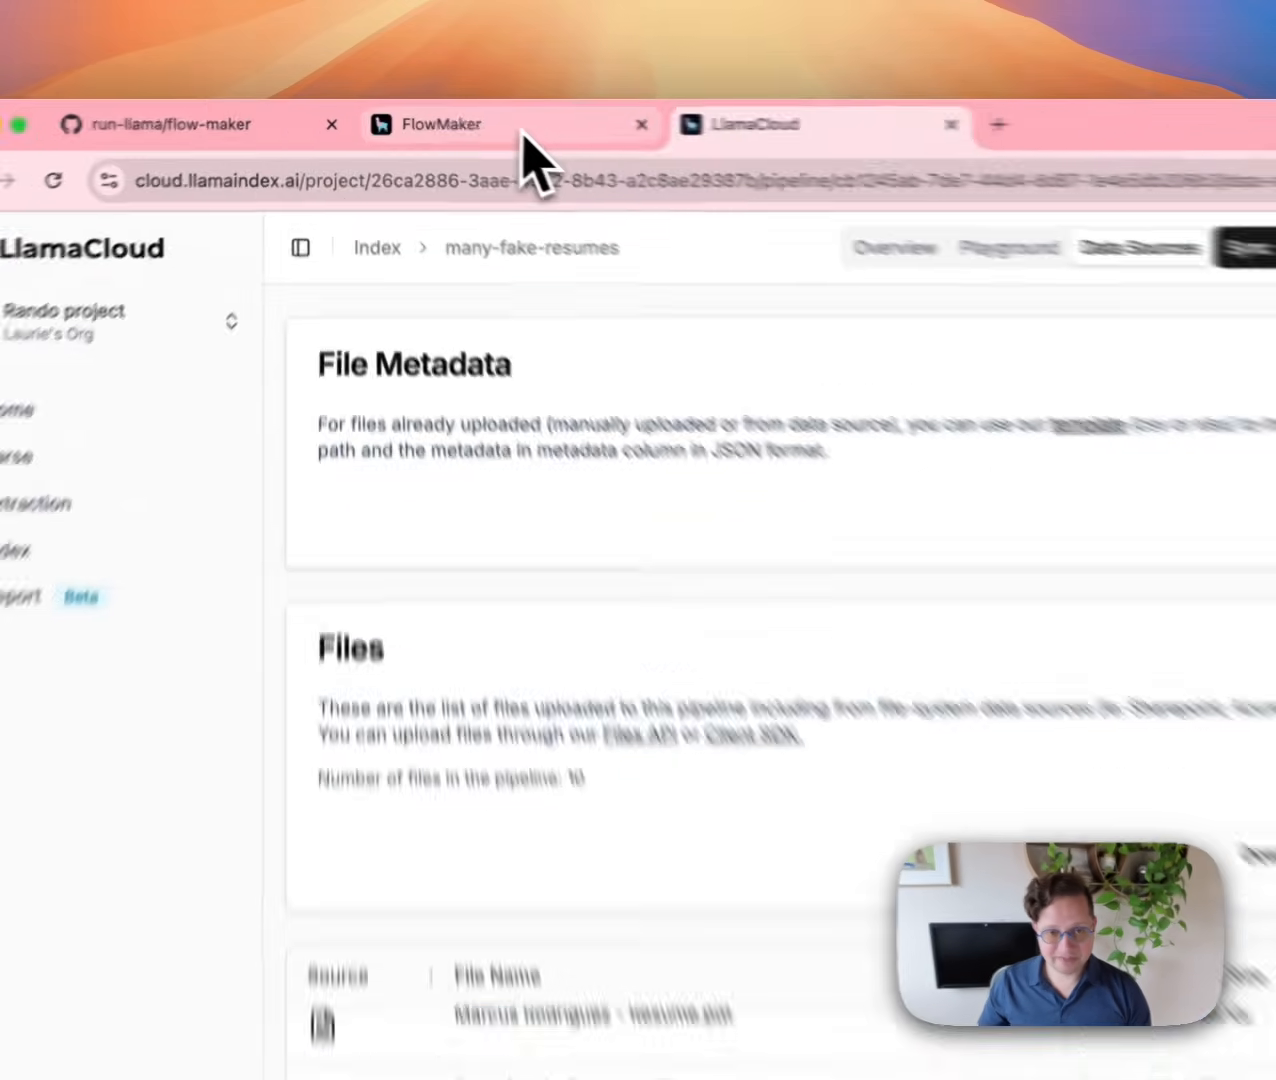
{"action": "left_click", "coordinate": [445, 117]}
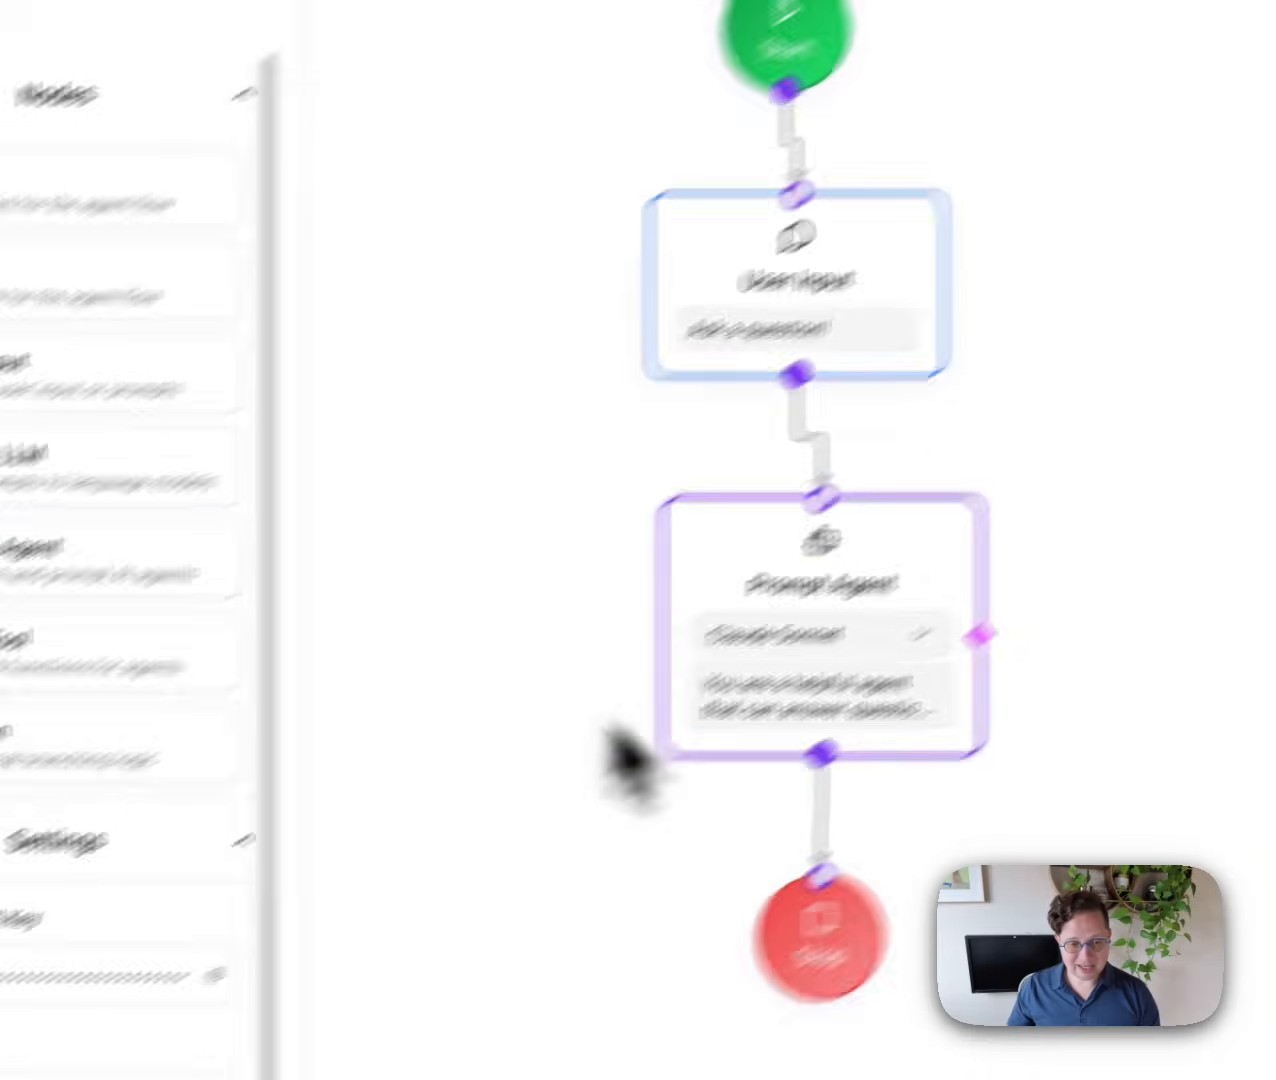
Add an Agent Tool of type LlamaCloud Index using the many-fake-resumes index.
{"action": "left_click_drag", "start_coordinate": [298, 561], "coordinate": [419, 419]}
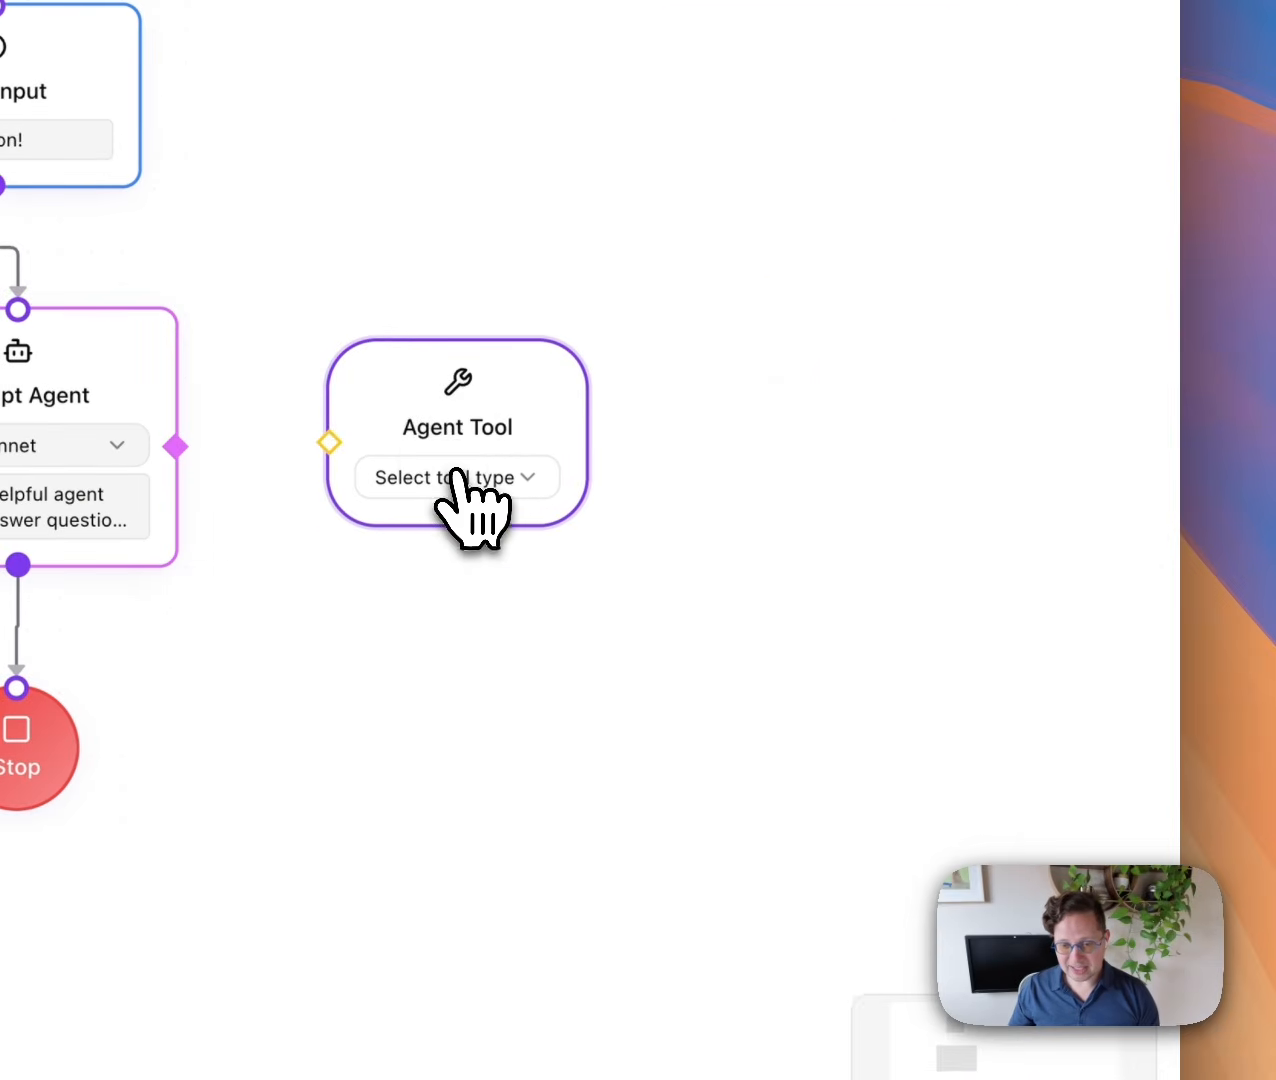
{"action": "left_click", "coordinate": [465, 478]}
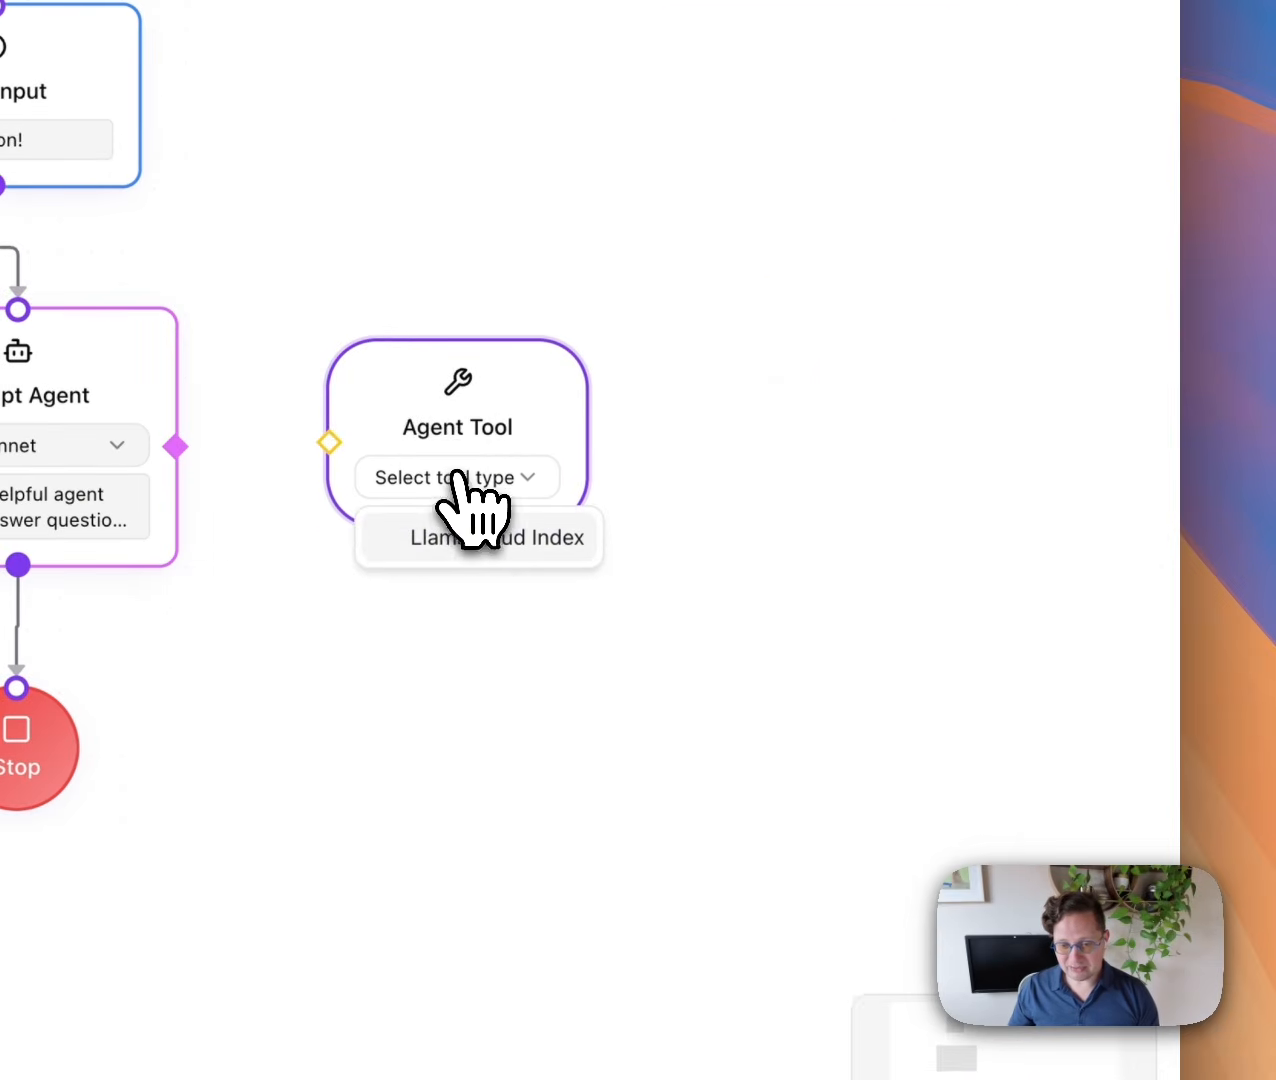
{"action": "left_click", "coordinate": [470, 540]}
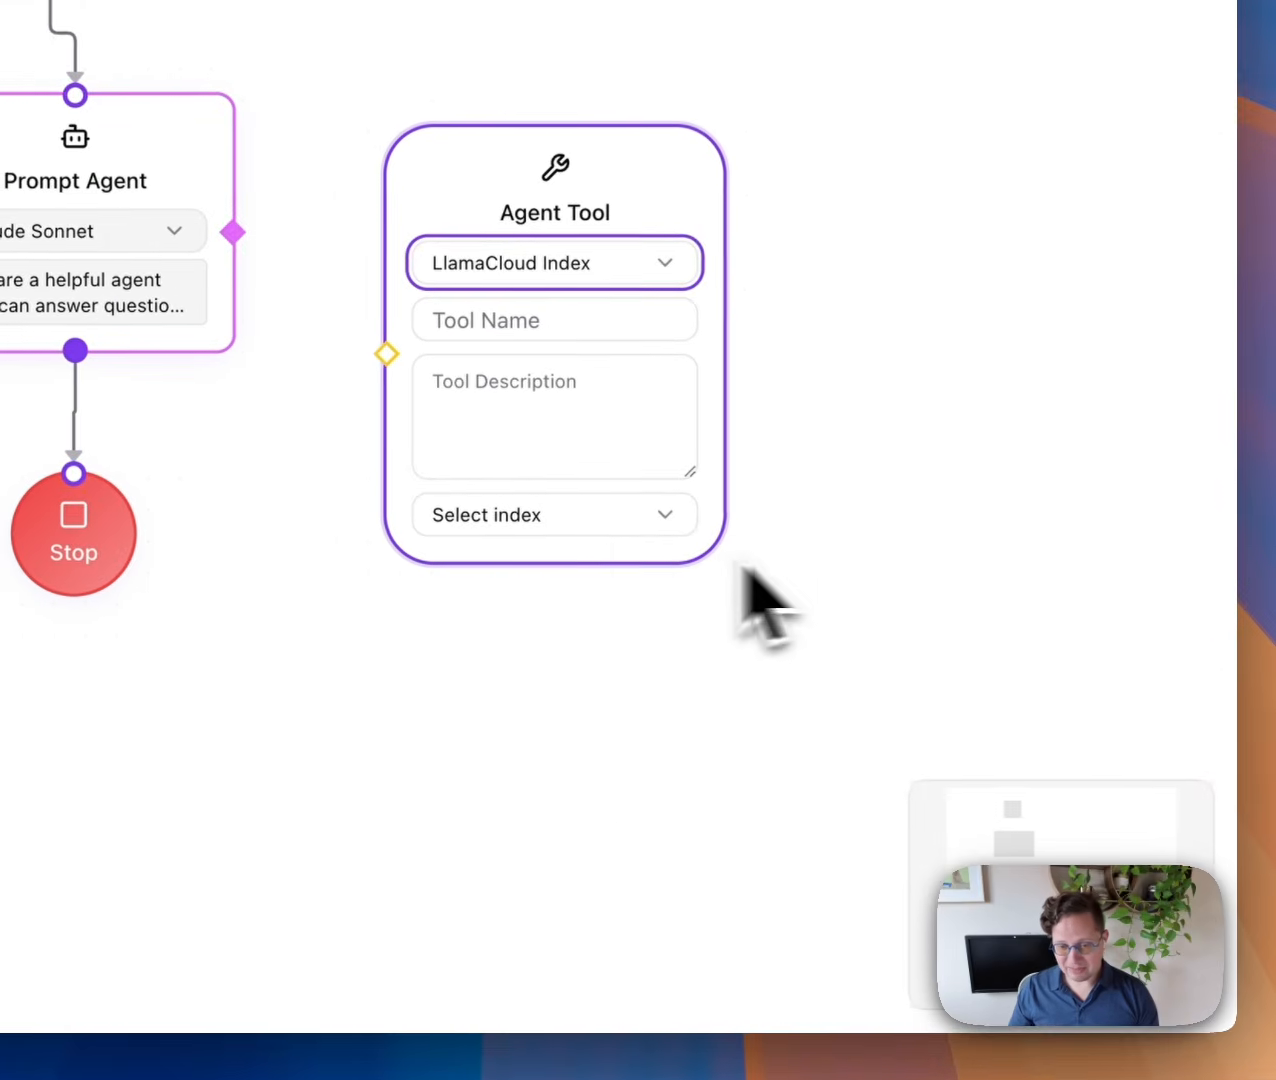
{"action": "left_click", "coordinate": [890, 613]}
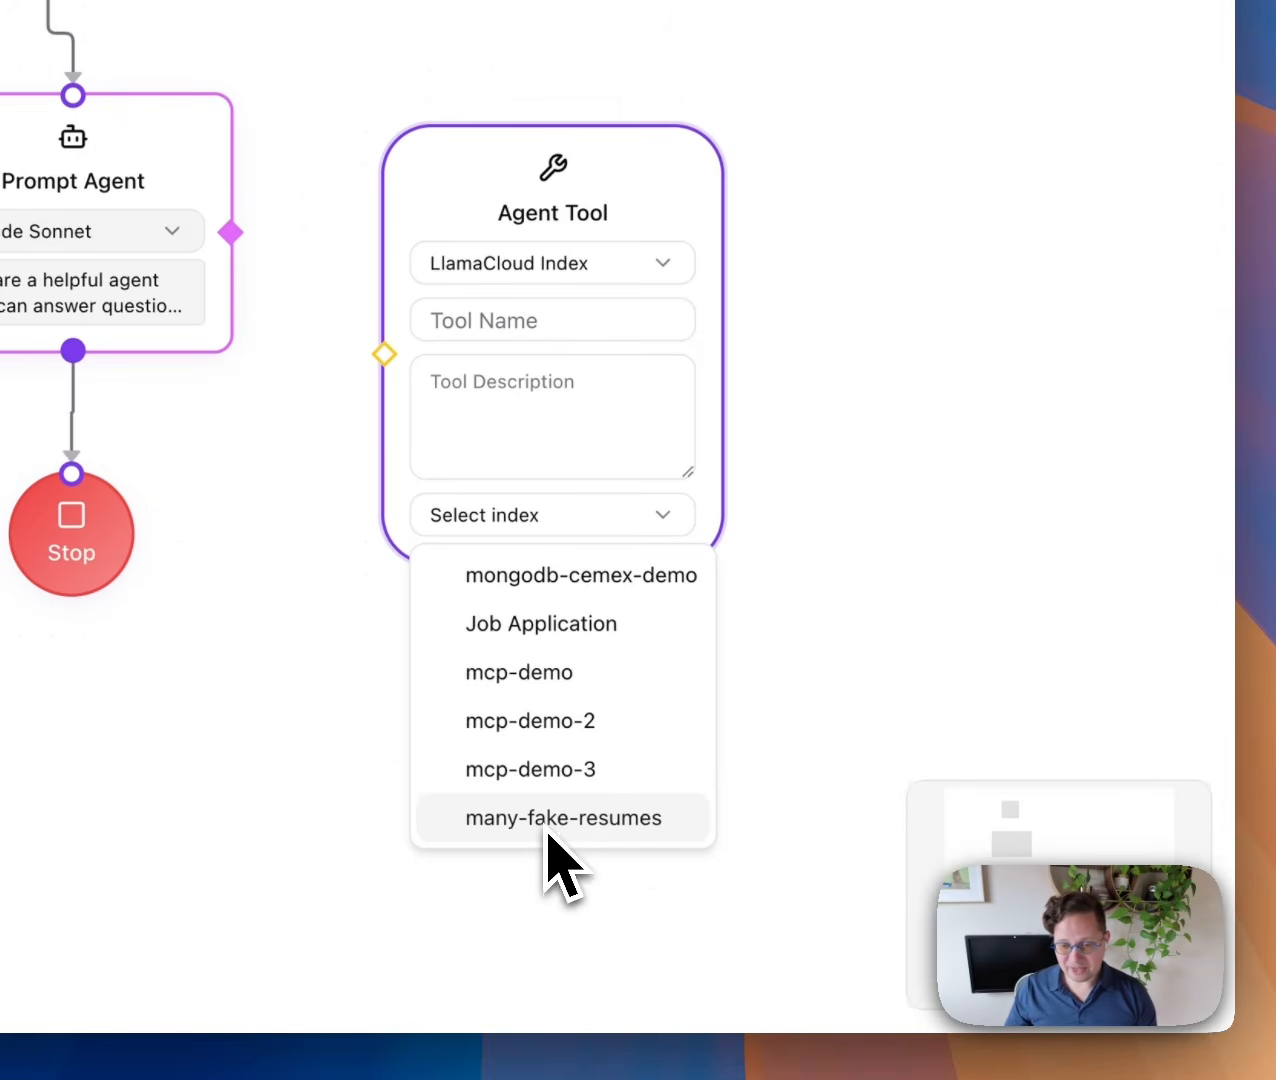
{"action": "left_click", "coordinate": [565, 818]}
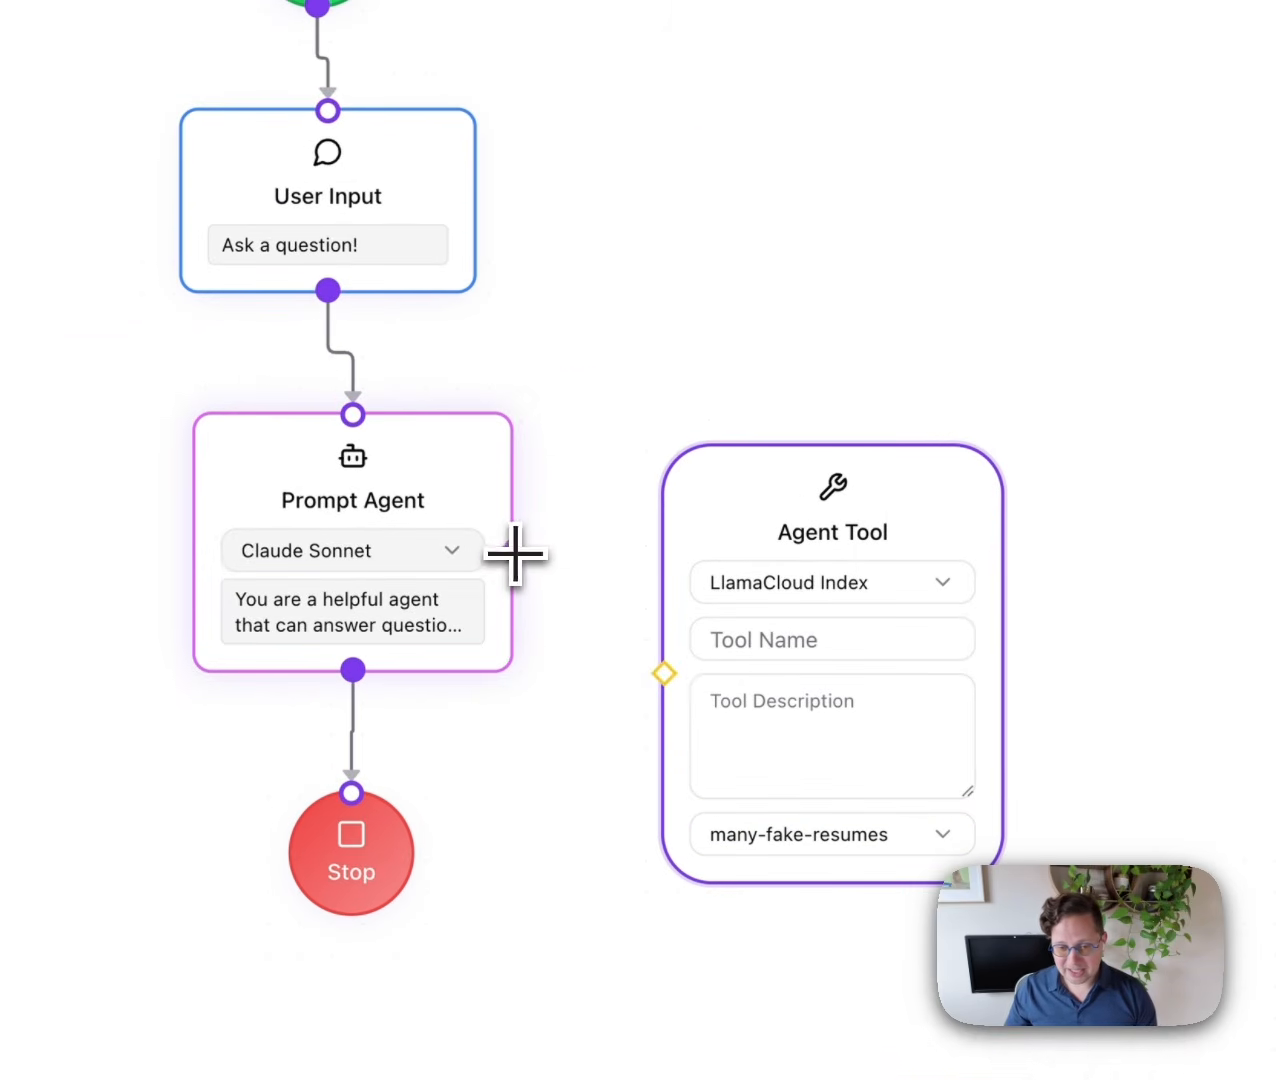
Connect the Prompt Agent to the tool, named 'Resume Search' and described as searching resume data.
{"action": "left_click_drag", "start_coordinate": [515, 553], "coordinate": [664, 673]}
{"action": "left_click_drag", "start_coordinate": [775, 535], "coordinate": [795, 394]}
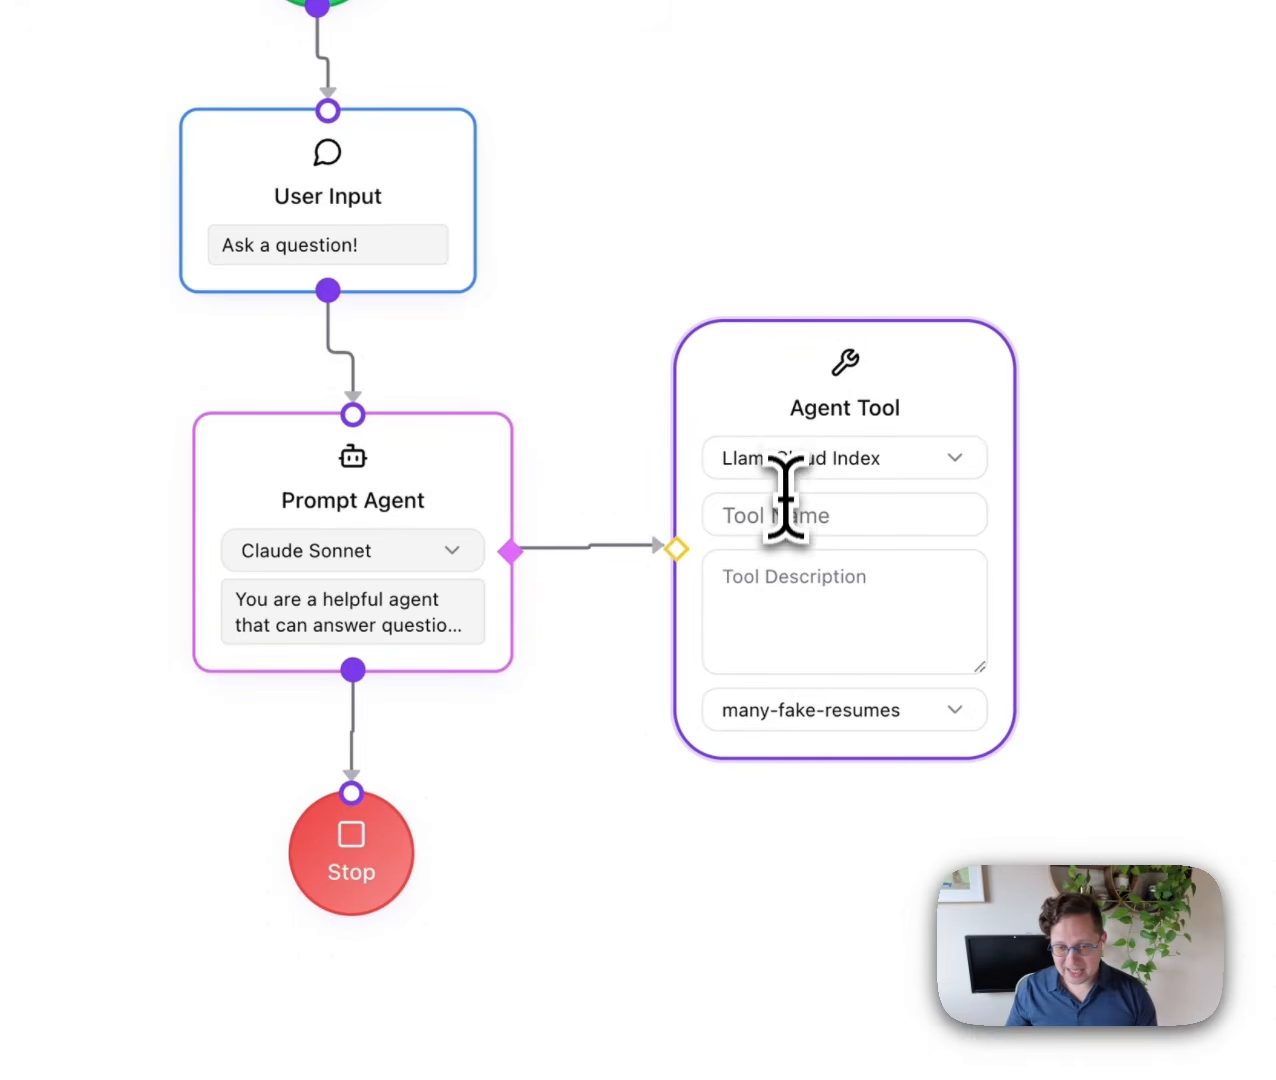
{"action": "left_click", "coordinate": [781, 506]}
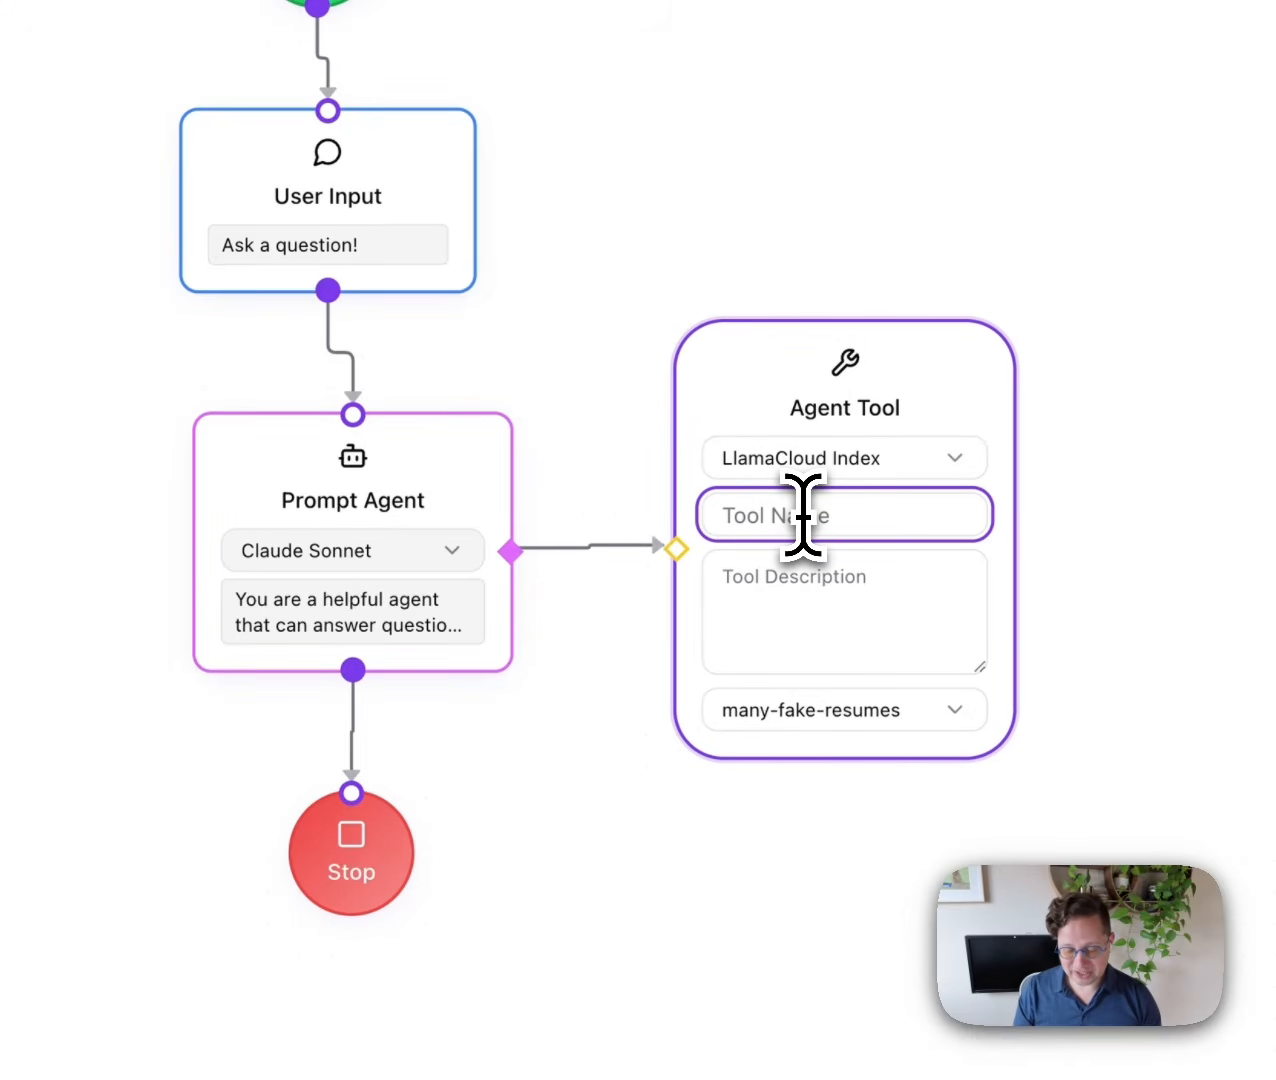
{"action": "type", "text": "Resume Search"}
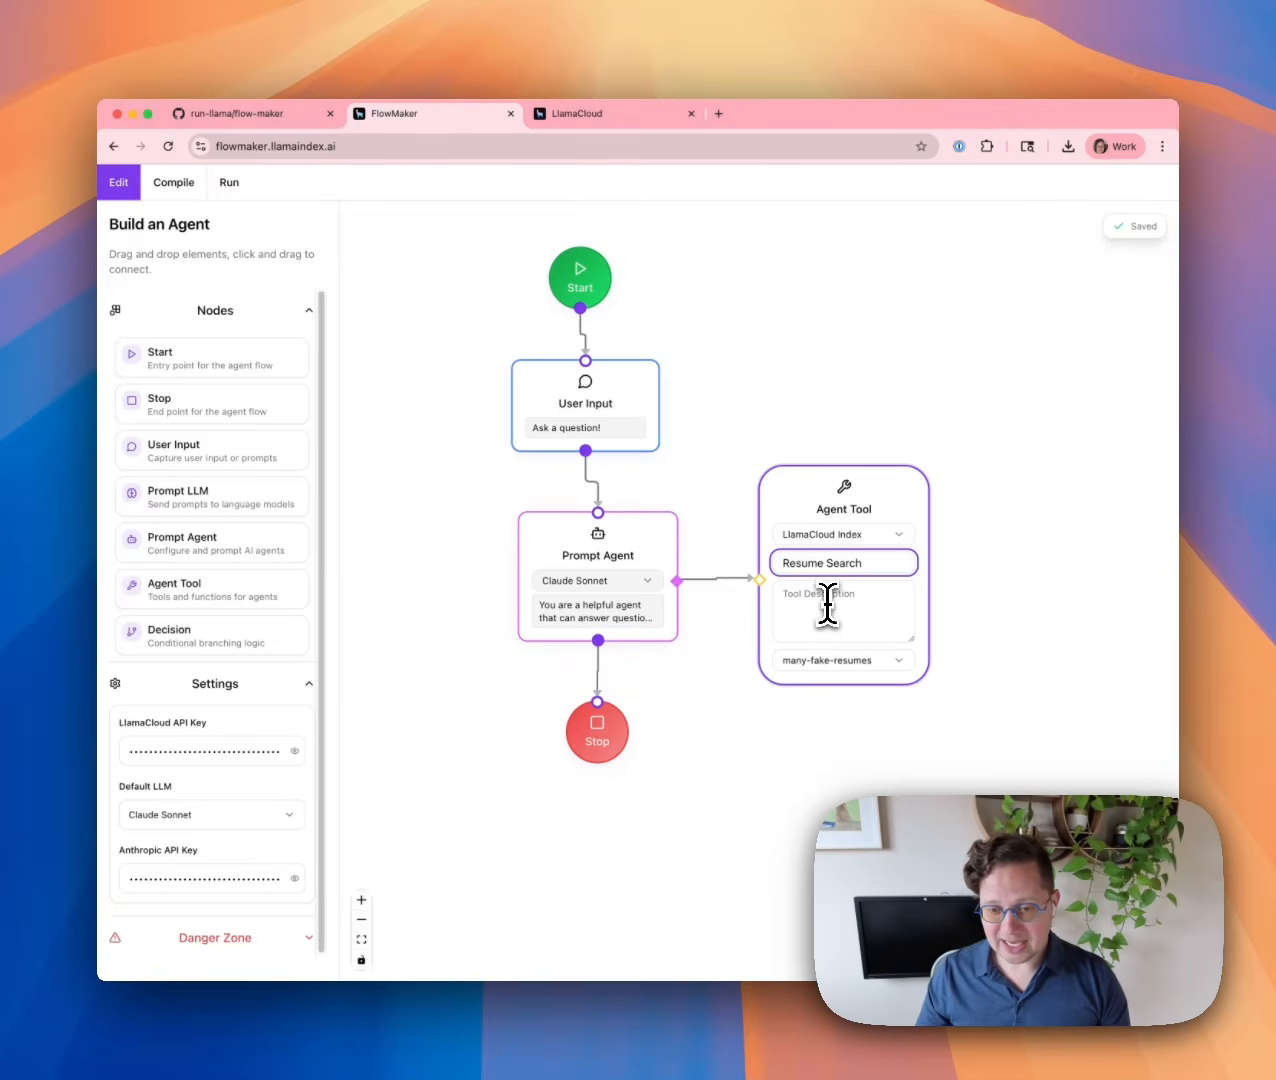
{"action": "left_click", "coordinate": [827, 603]}
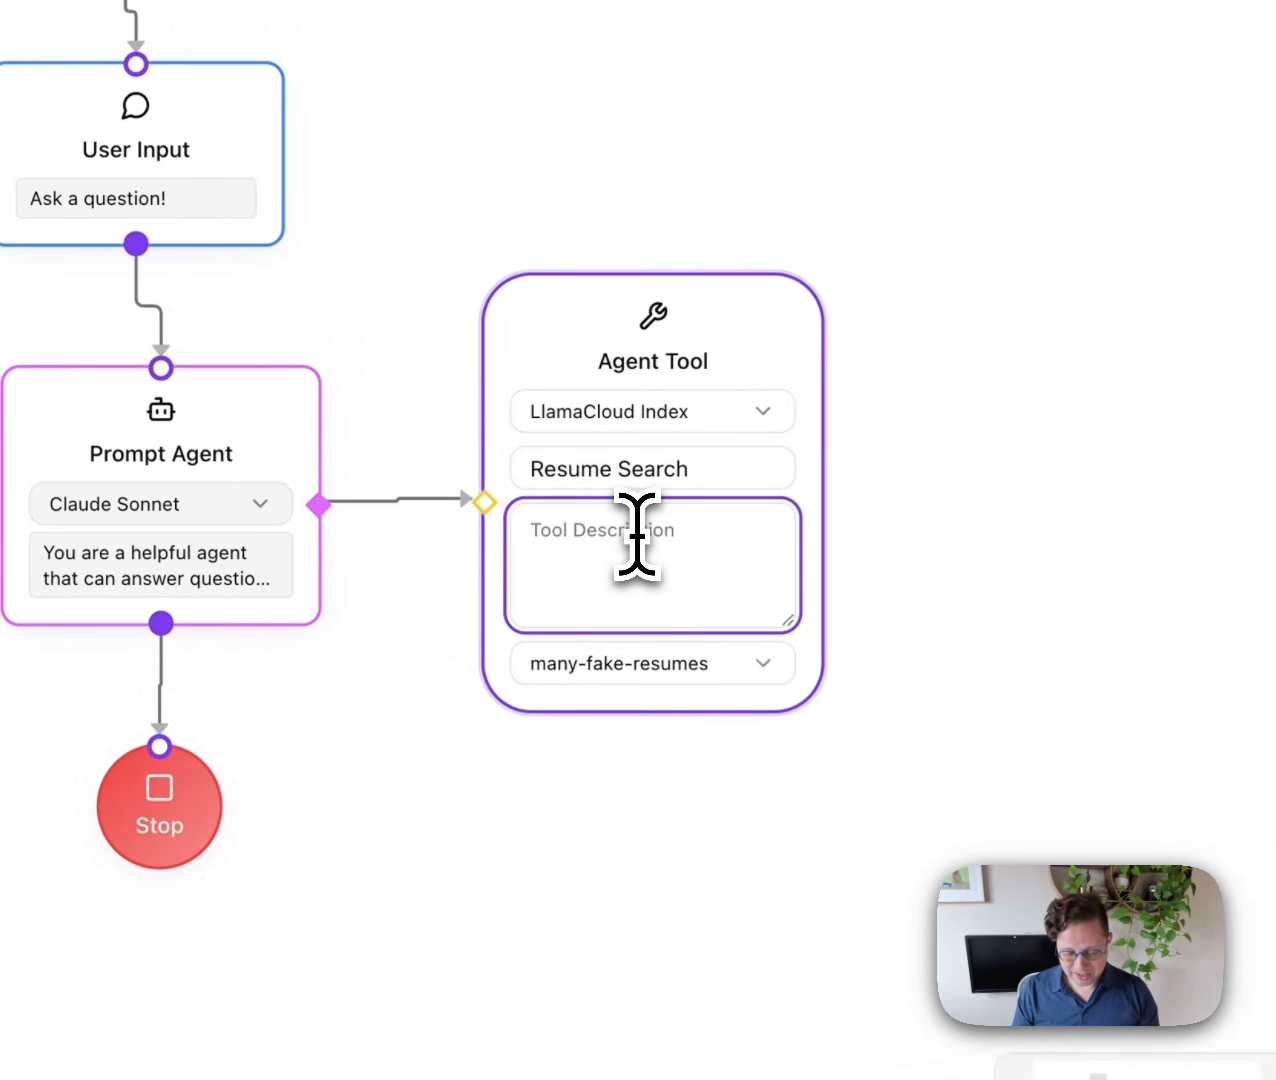
{"action": "type", "text": "Searches data about a bunch of resumes"}
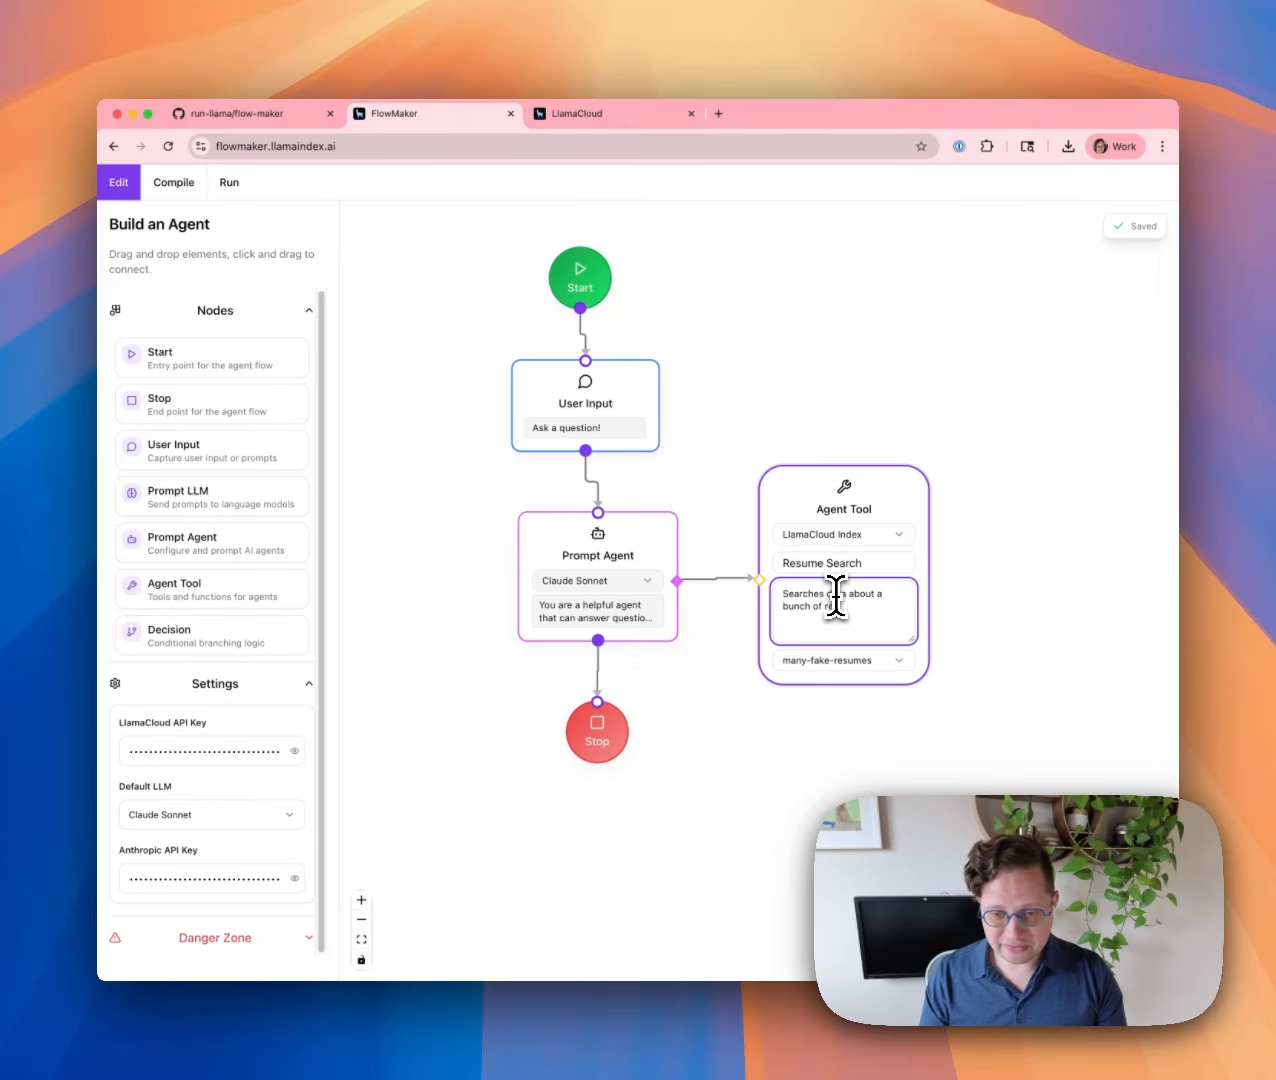
{"action": "left_click", "coordinate": [1001, 547]}
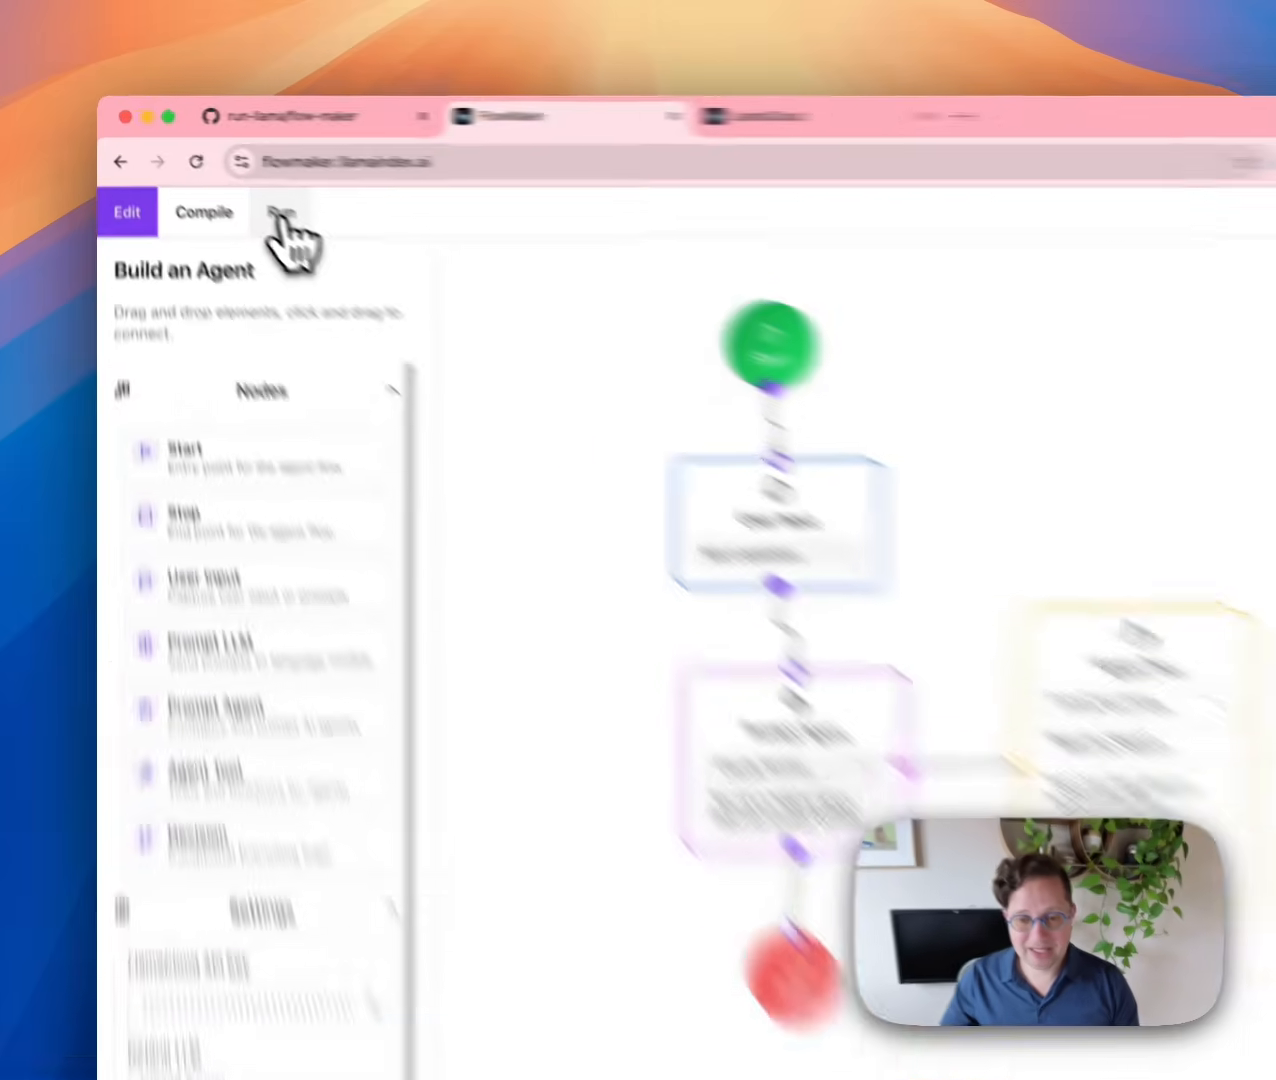
Start the resume agent and send the chat question 'Who's good at React?'.
{"action": "left_click", "coordinate": [229, 190]}
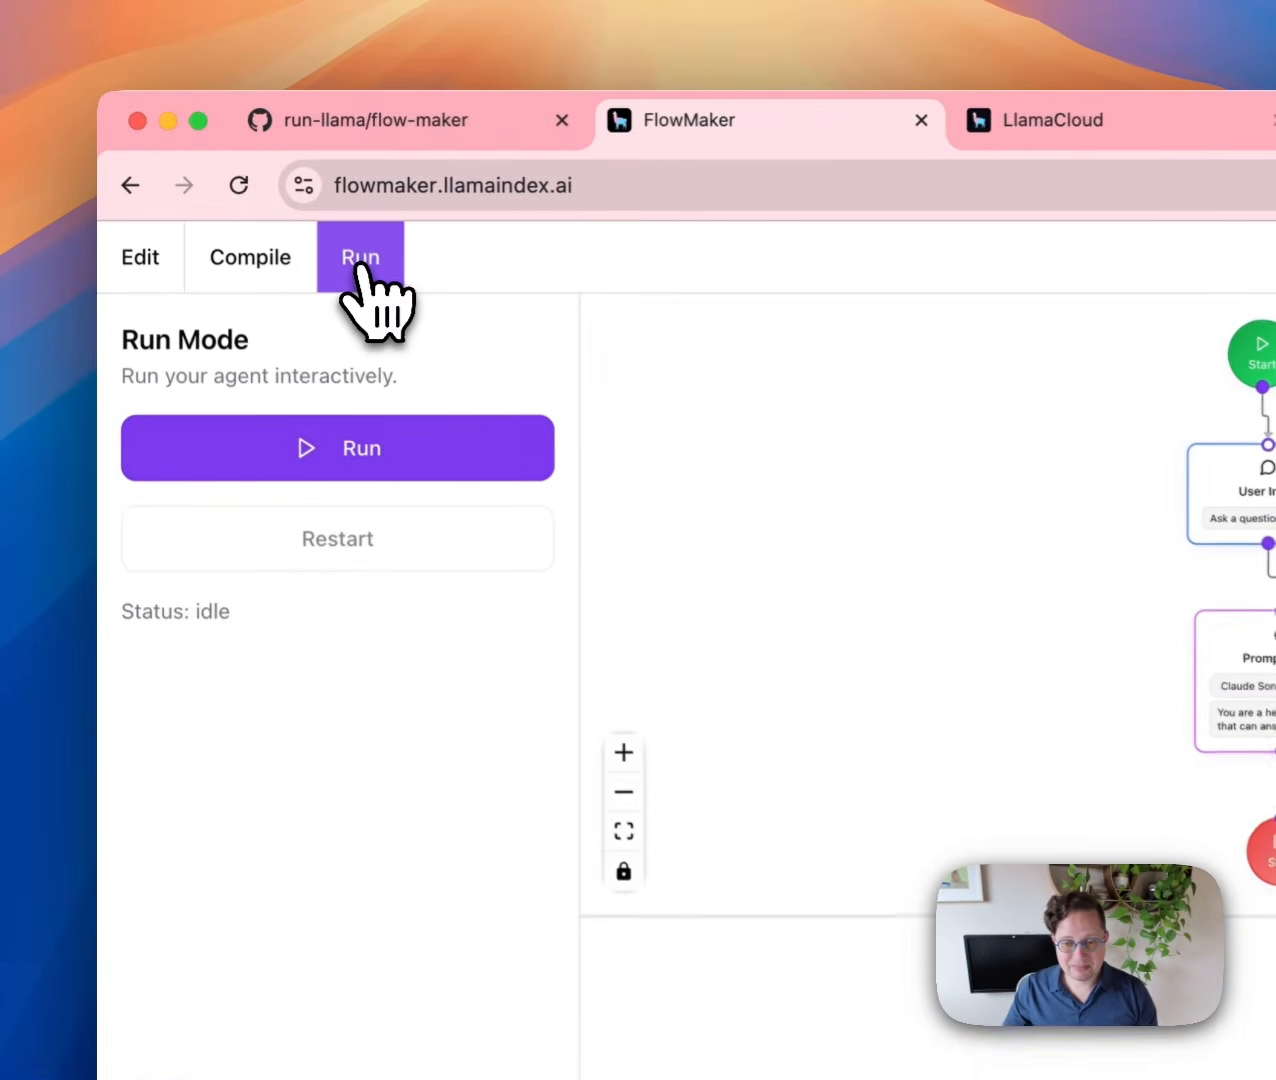
{"action": "left_click", "coordinate": [376, 452]}
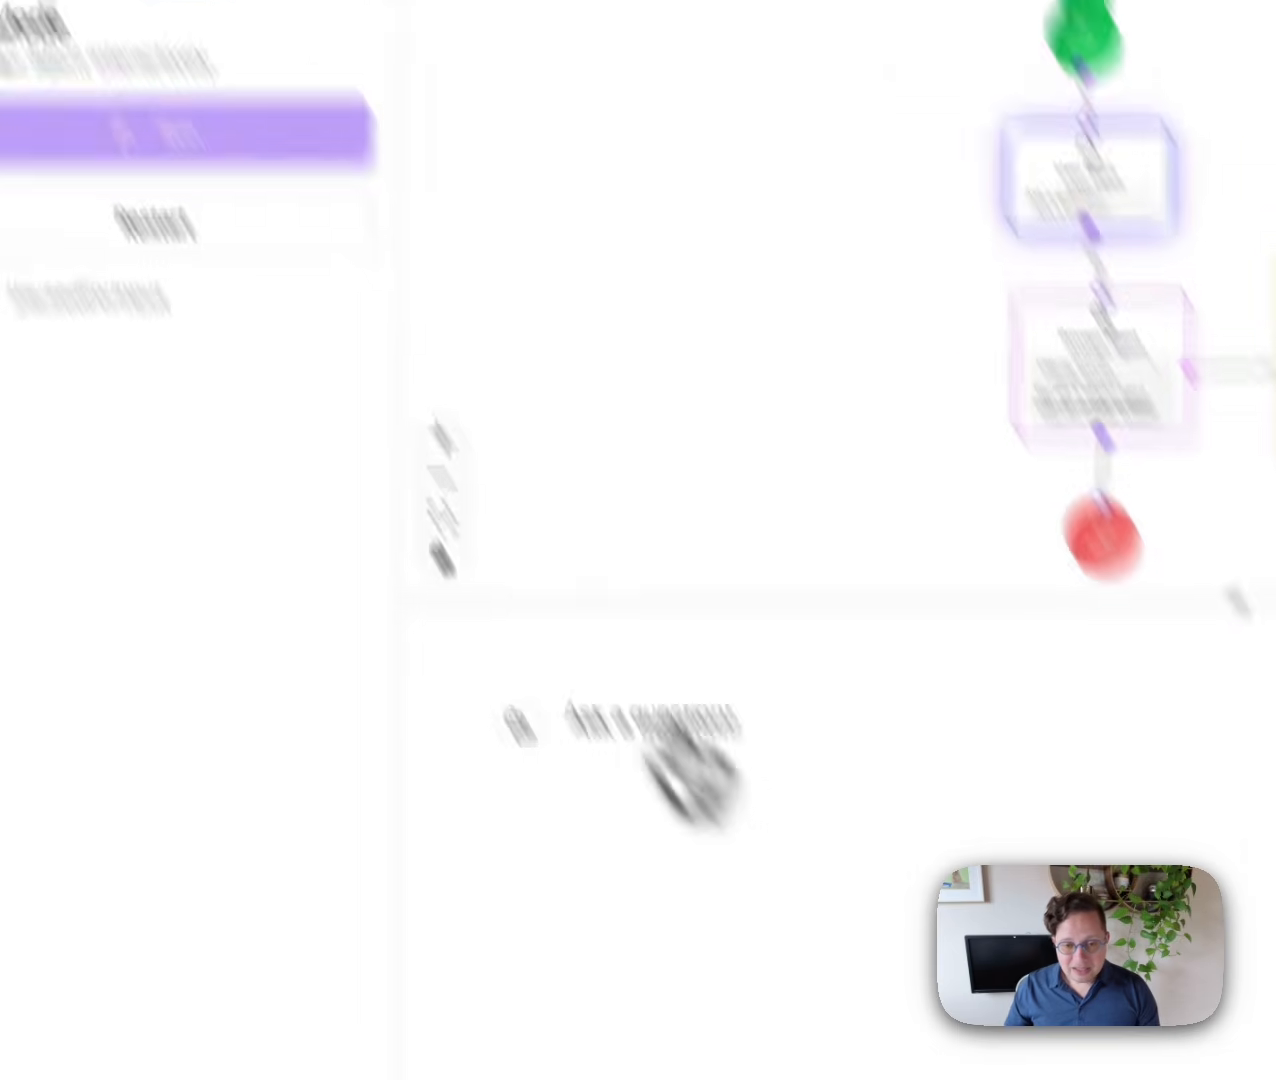
{"action": "left_click", "coordinate": [604, 849]}
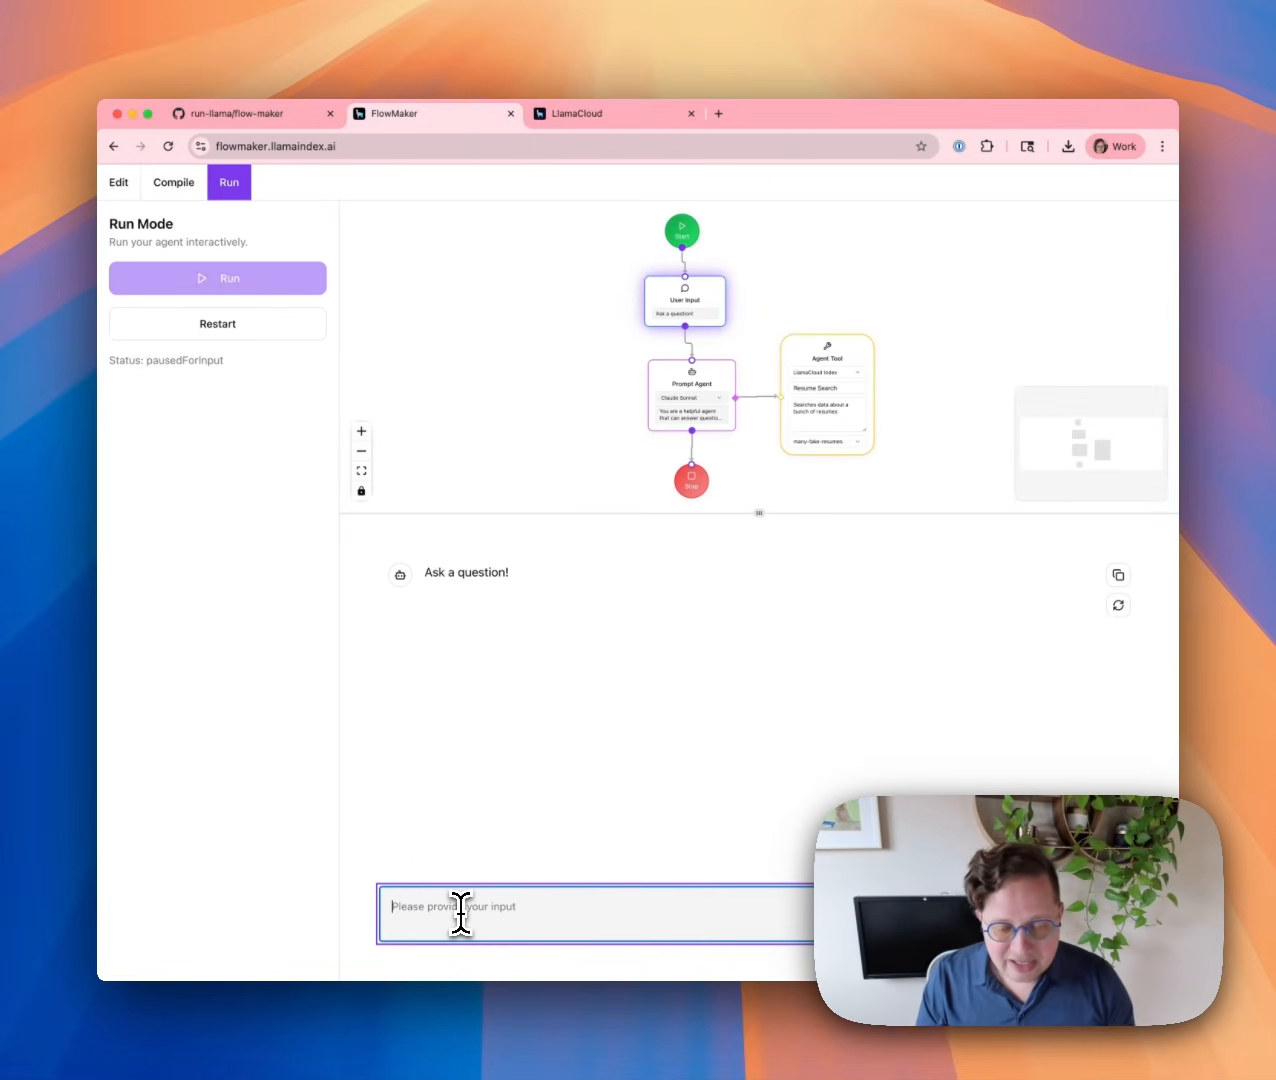
{"action": "type", "text": "Who's good at R"}
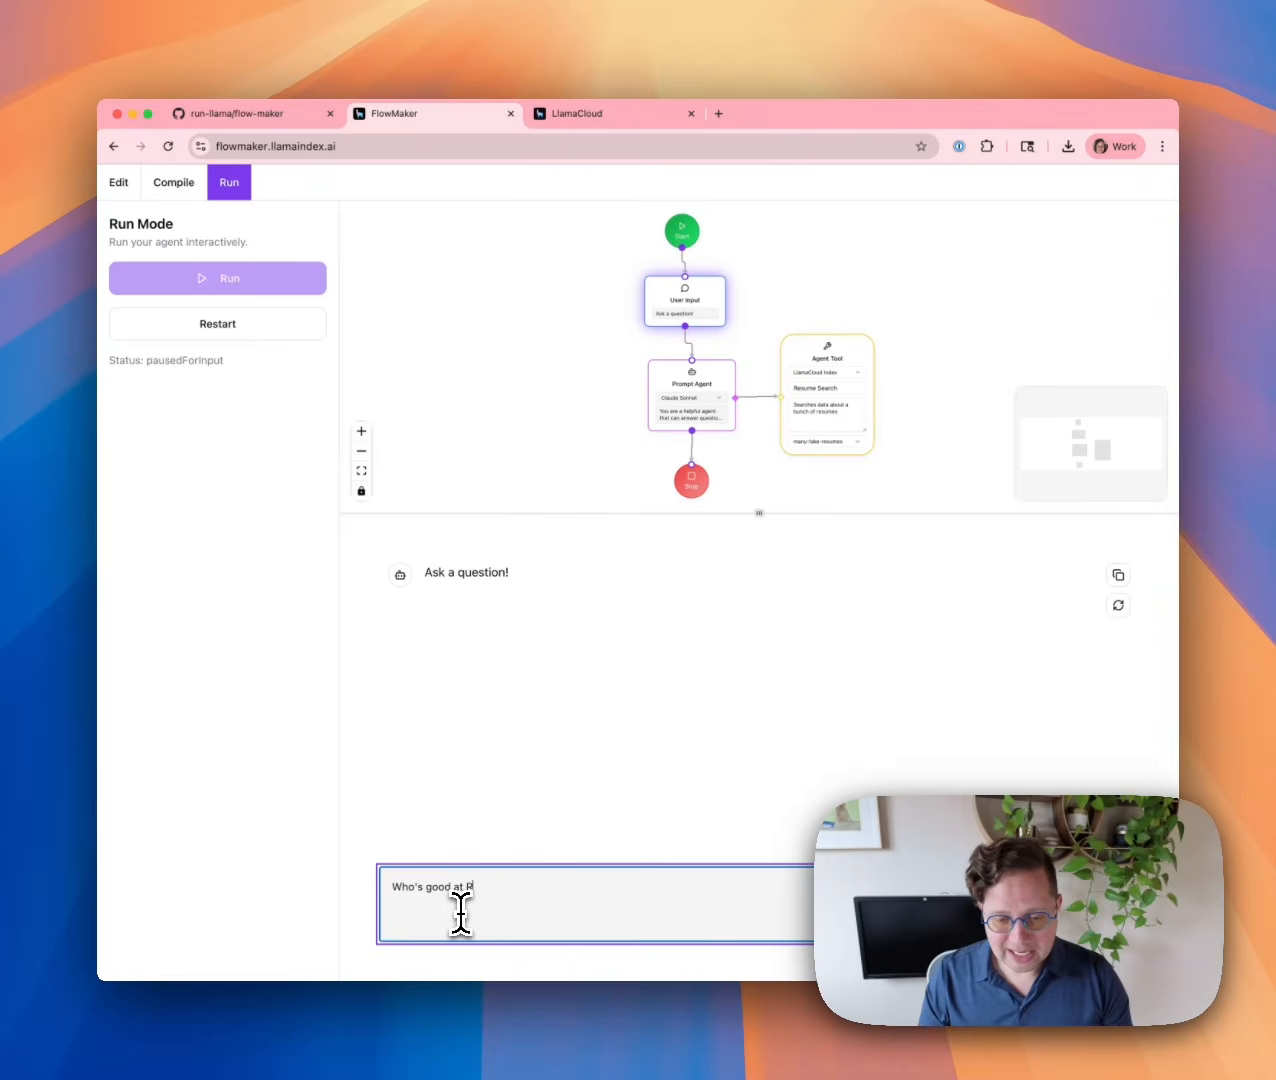
{"action": "type", "text": "eact?"}
{"action": "key", "text": "Return"}
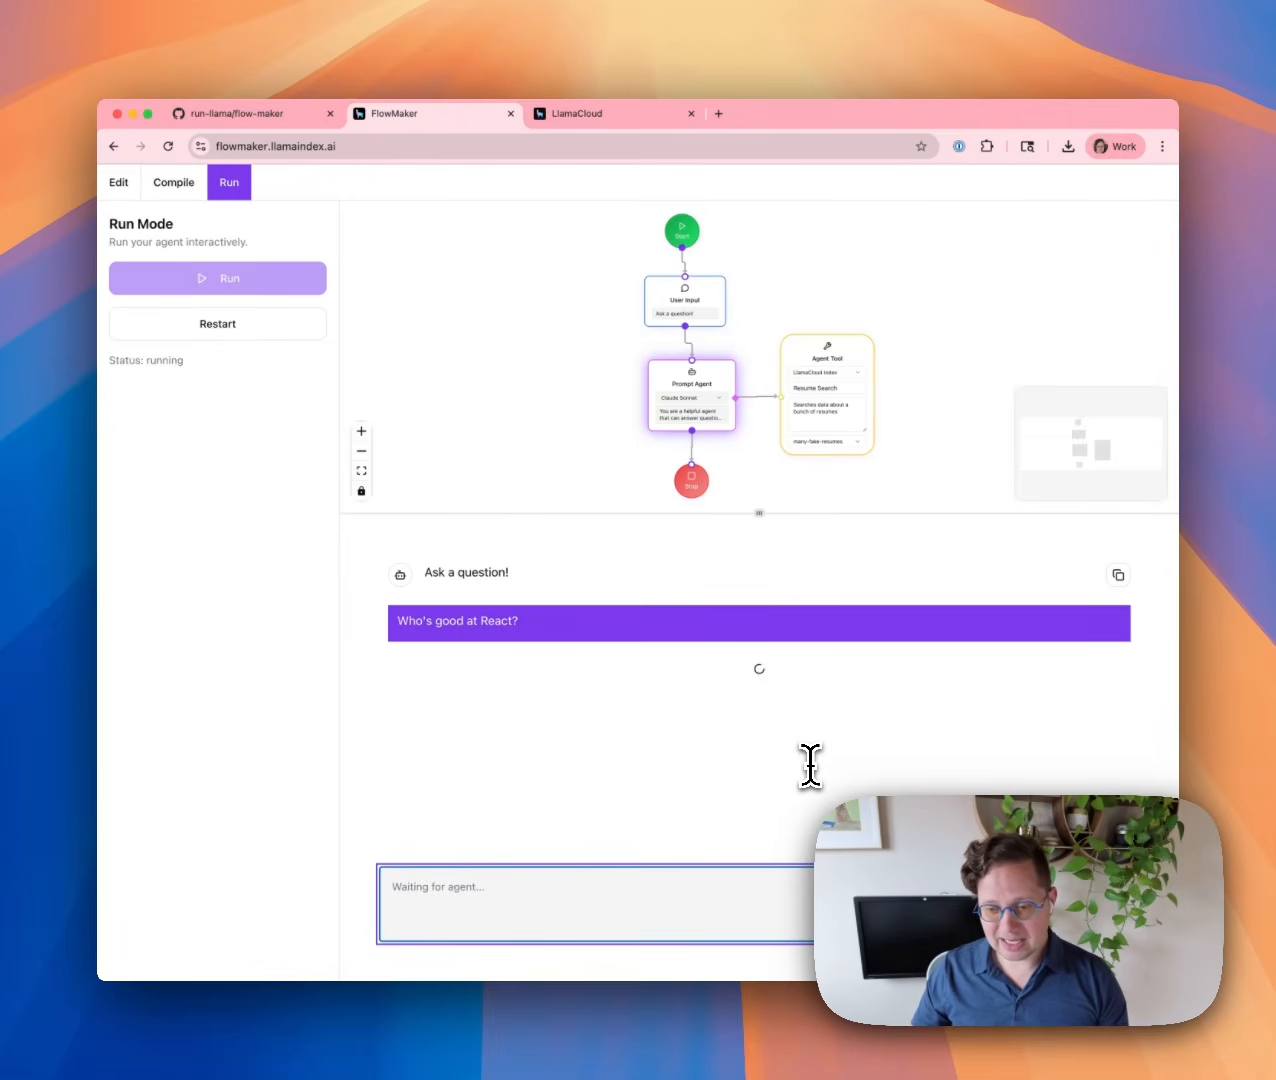
Scroll through the agent's ranked React candidates, then switch to the Compile Workflow page.
{"action": "scroll", "coordinate": [615, 672], "scroll_direction": "up", "scroll_amount": 10}
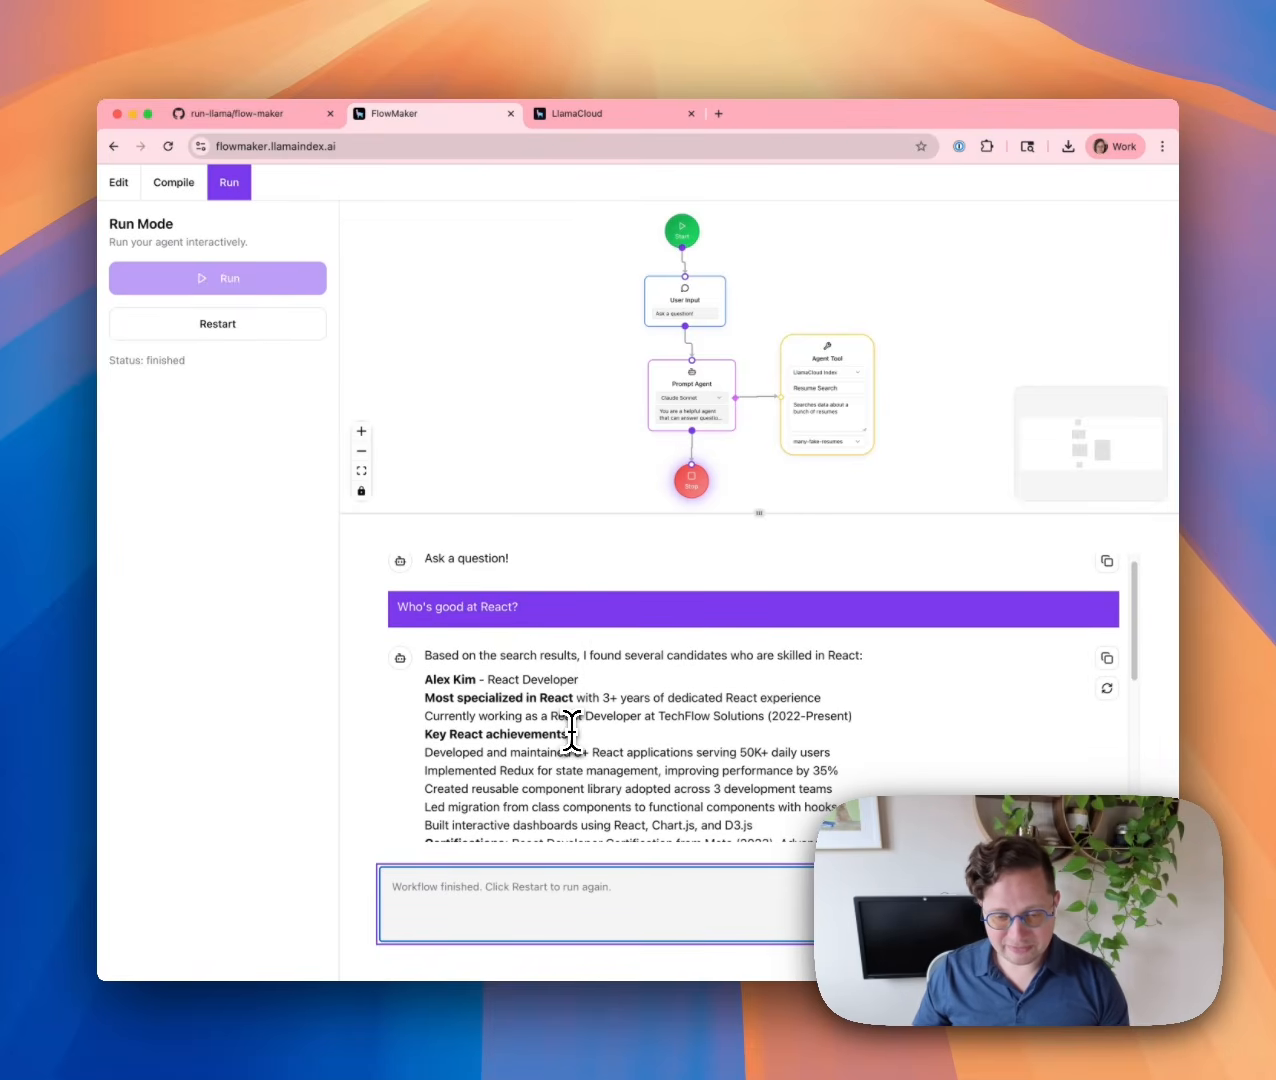
{"action": "scroll", "coordinate": [571, 734], "scroll_direction": "down", "scroll_amount": 3}
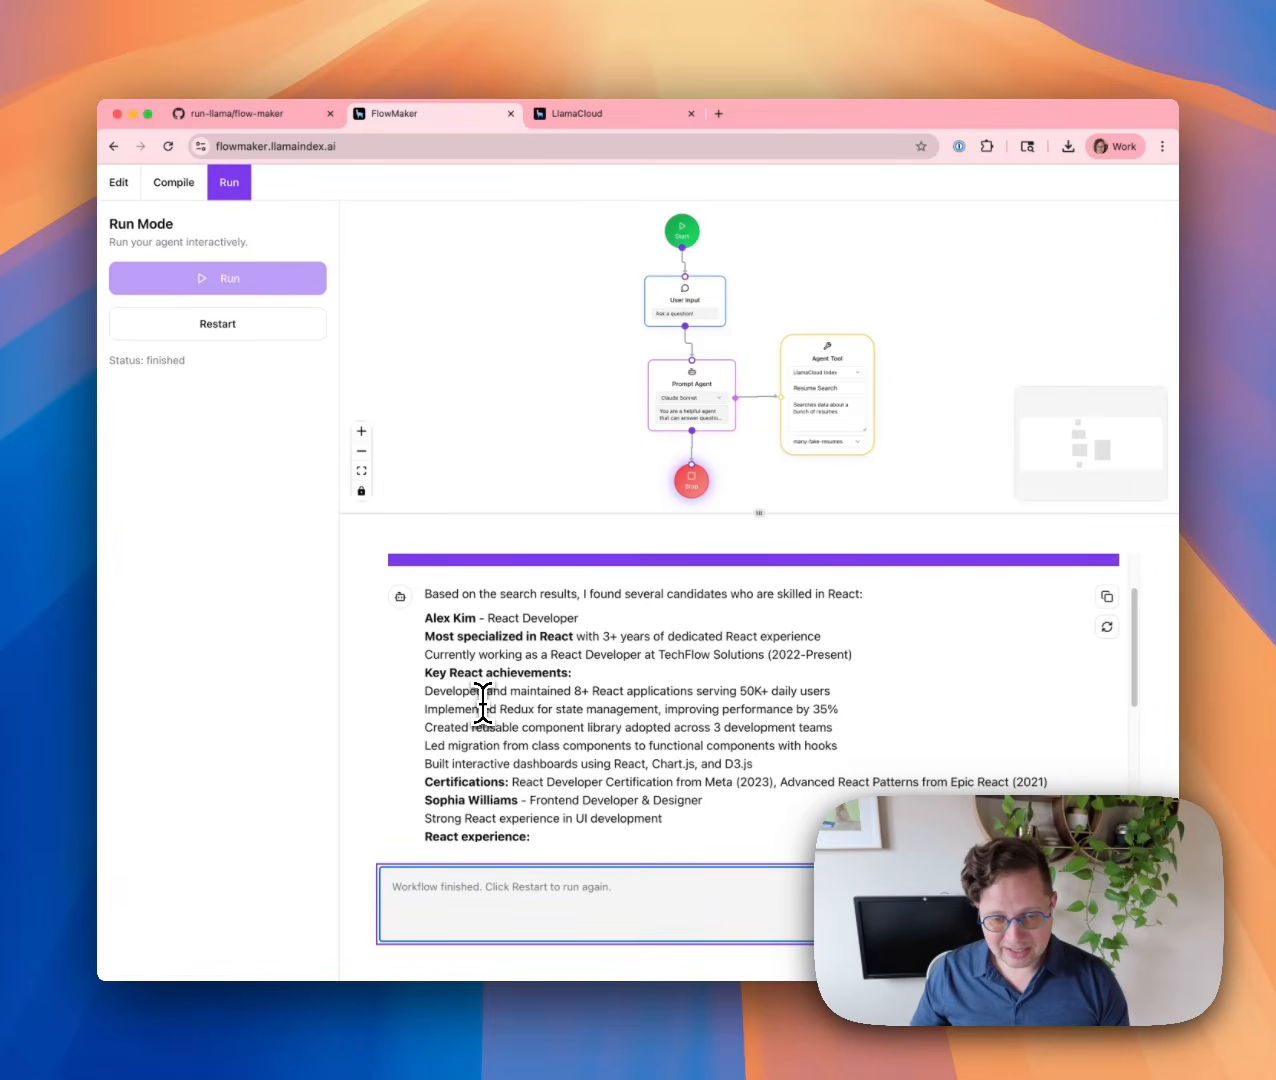
{"action": "scroll", "coordinate": [497, 660], "scroll_direction": "down", "scroll_amount": 3}
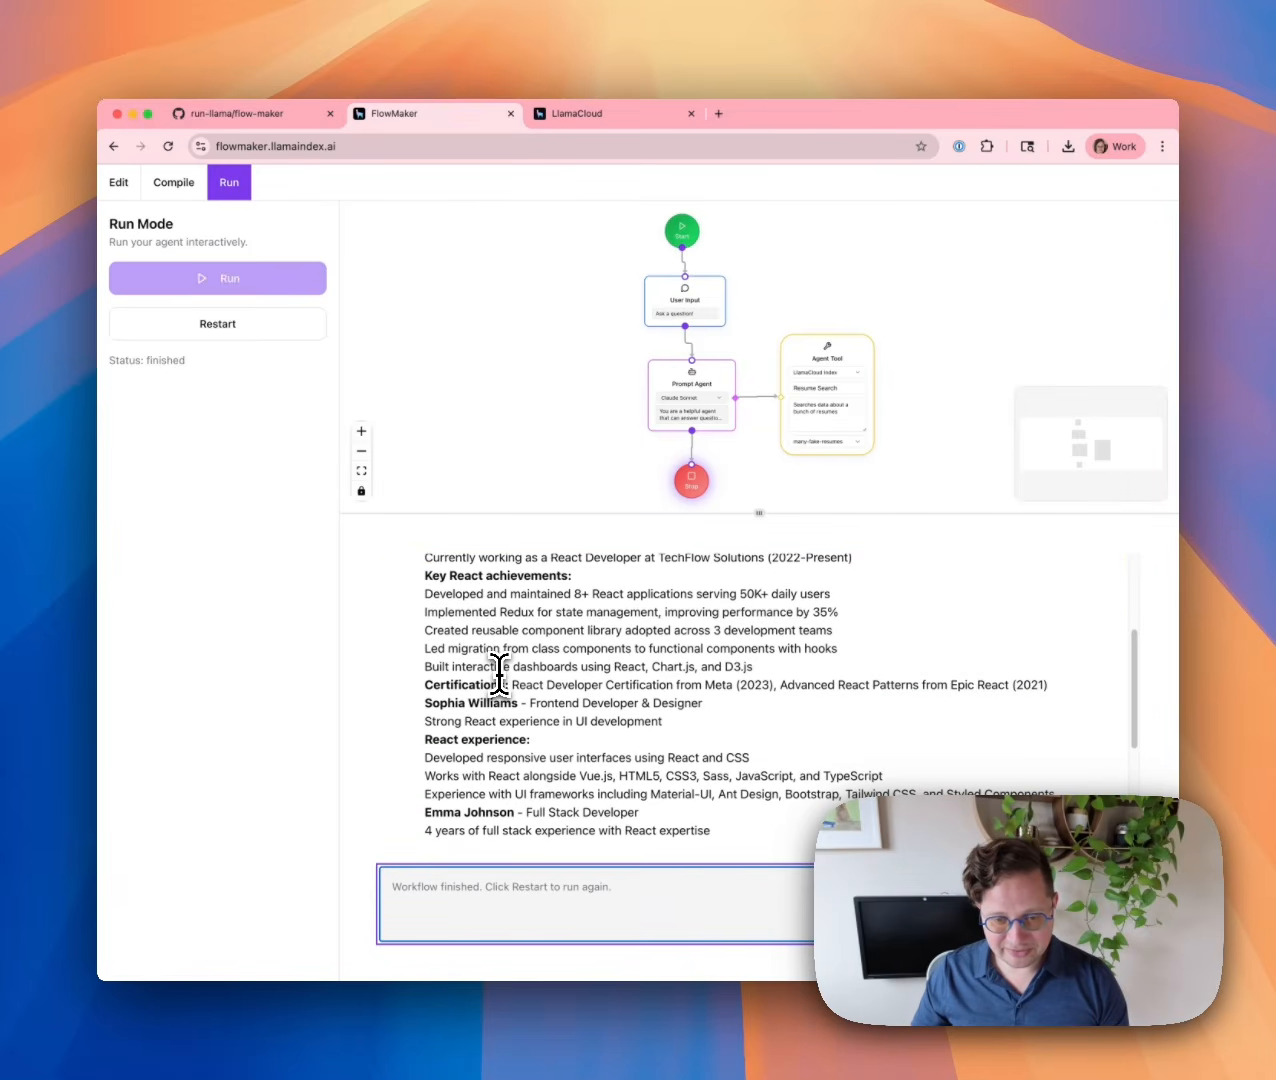
{"action": "scroll", "coordinate": [514, 692], "scroll_direction": "up", "scroll_amount": 4}
{"action": "scroll", "coordinate": [515, 685], "scroll_direction": "down", "scroll_amount": 10}
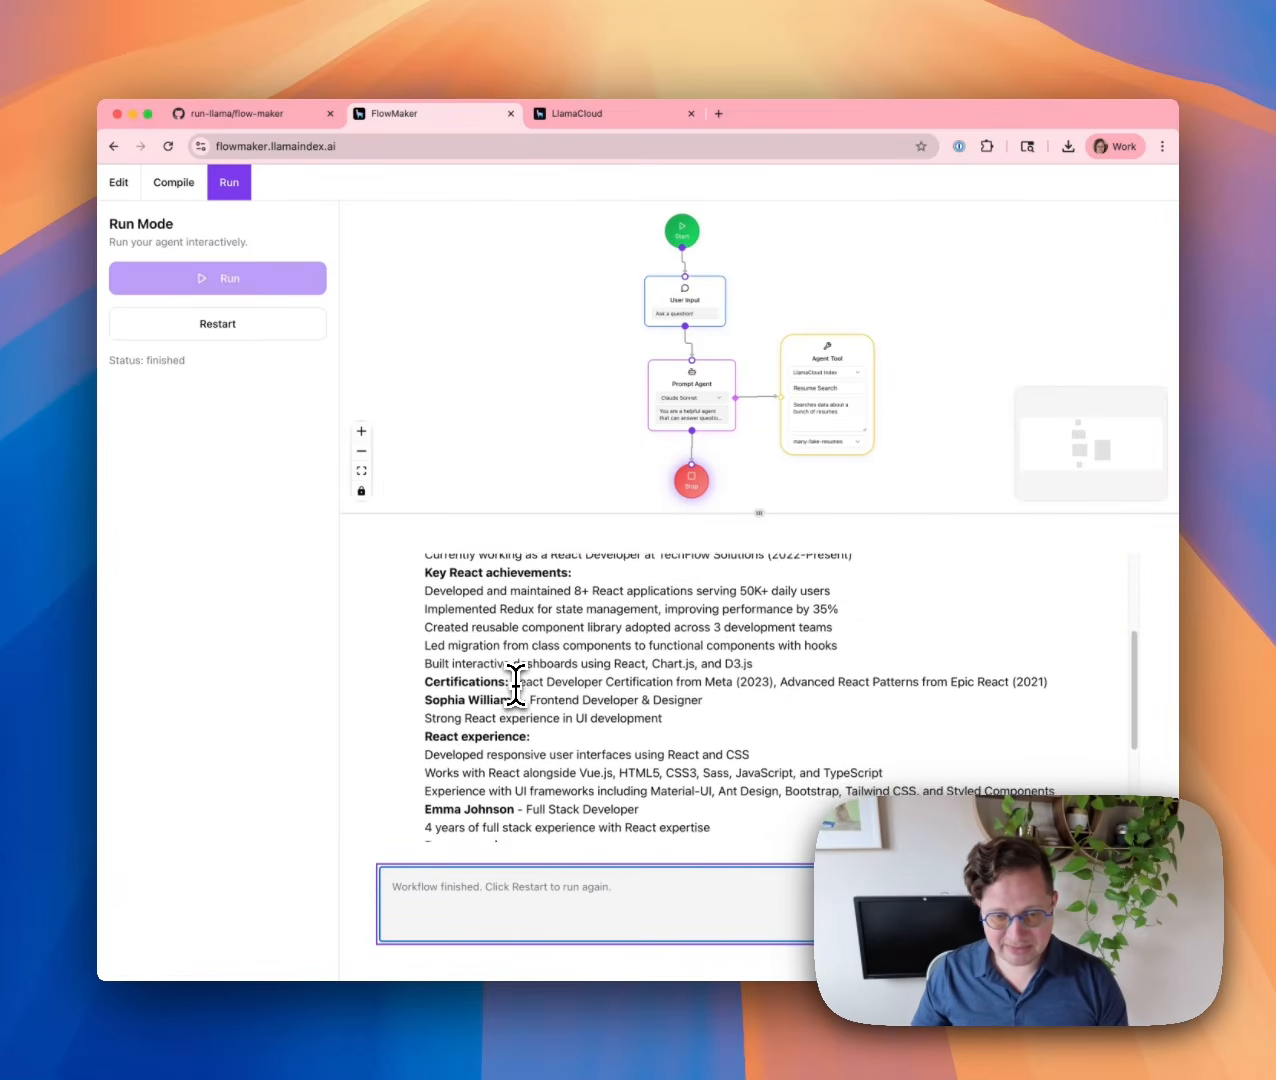
{"action": "scroll", "coordinate": [528, 682], "scroll_direction": "down", "scroll_amount": 2}
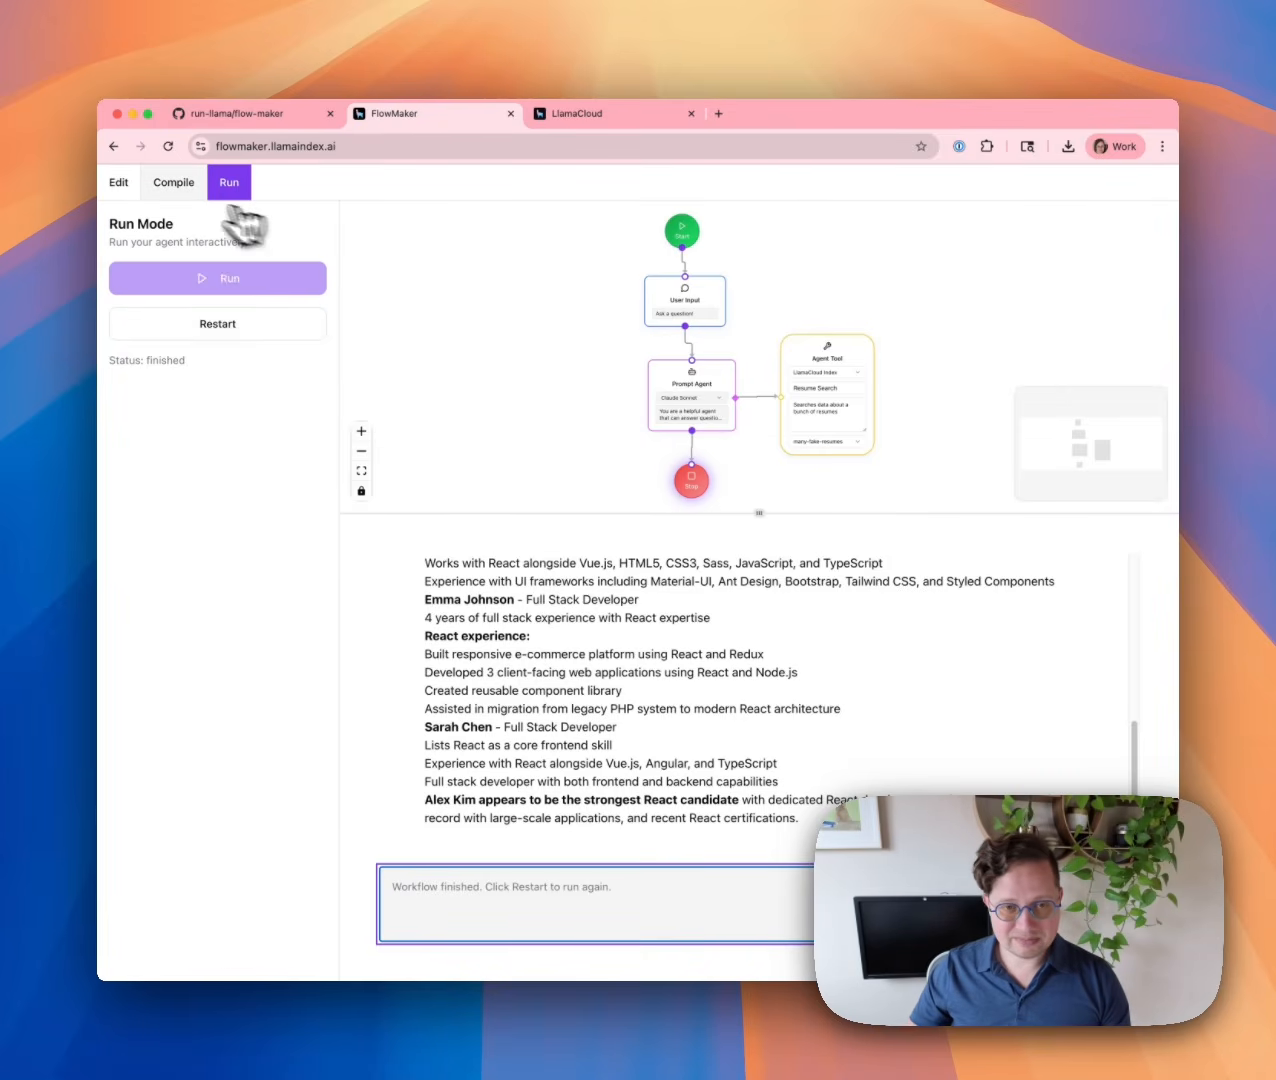
{"action": "left_click", "coordinate": [172, 190]}
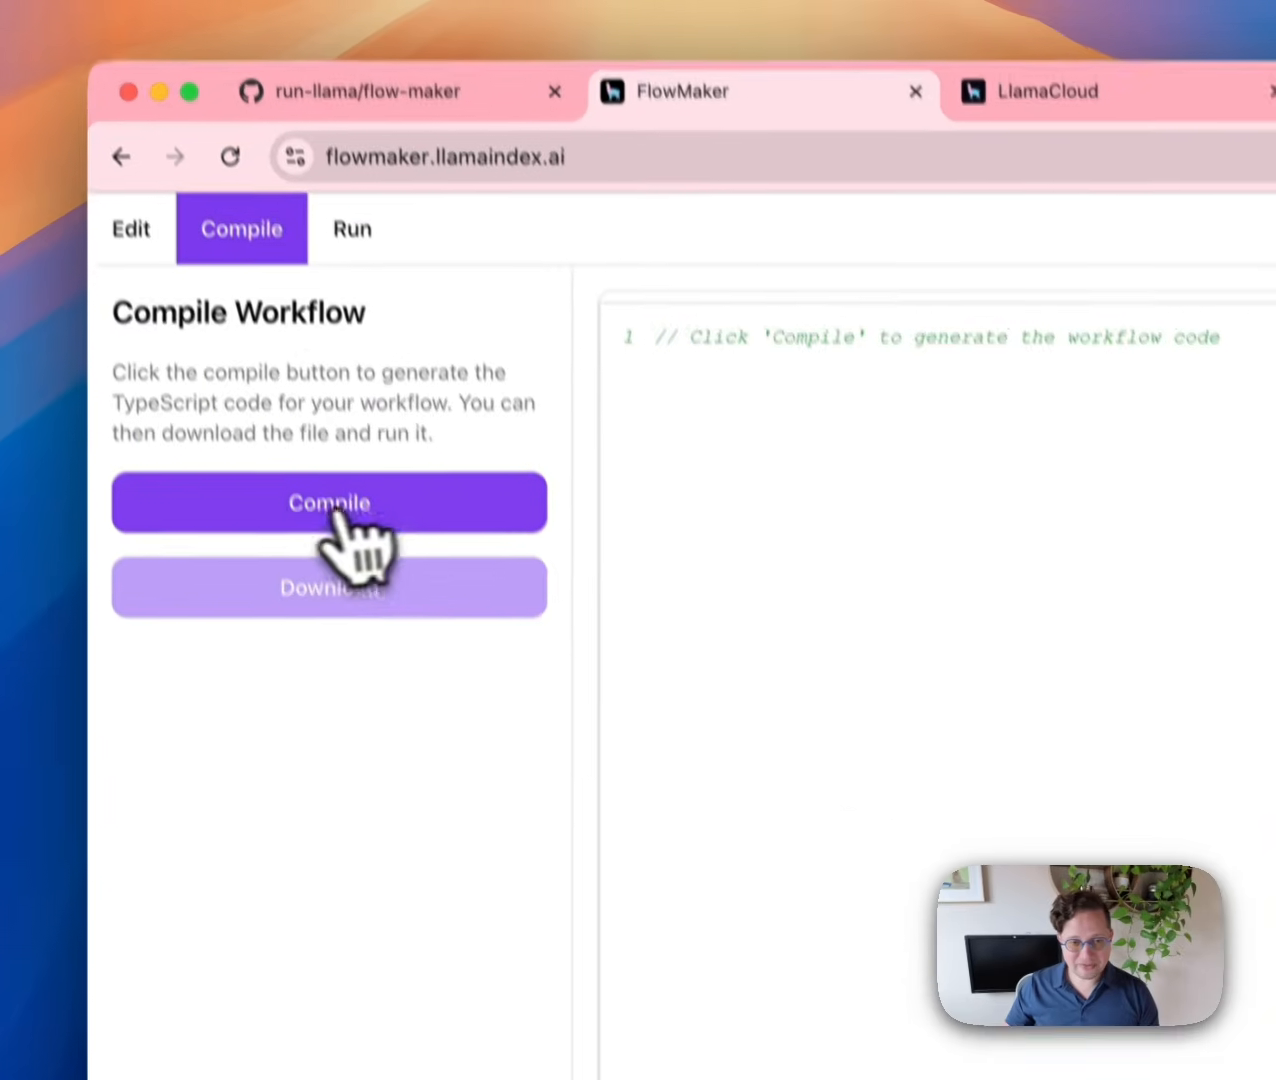
Regenerate the TypeScript and highlight the Claude Sonnet resume agent definition on lines 108–112.
{"action": "left_click", "coordinate": [214, 318]}
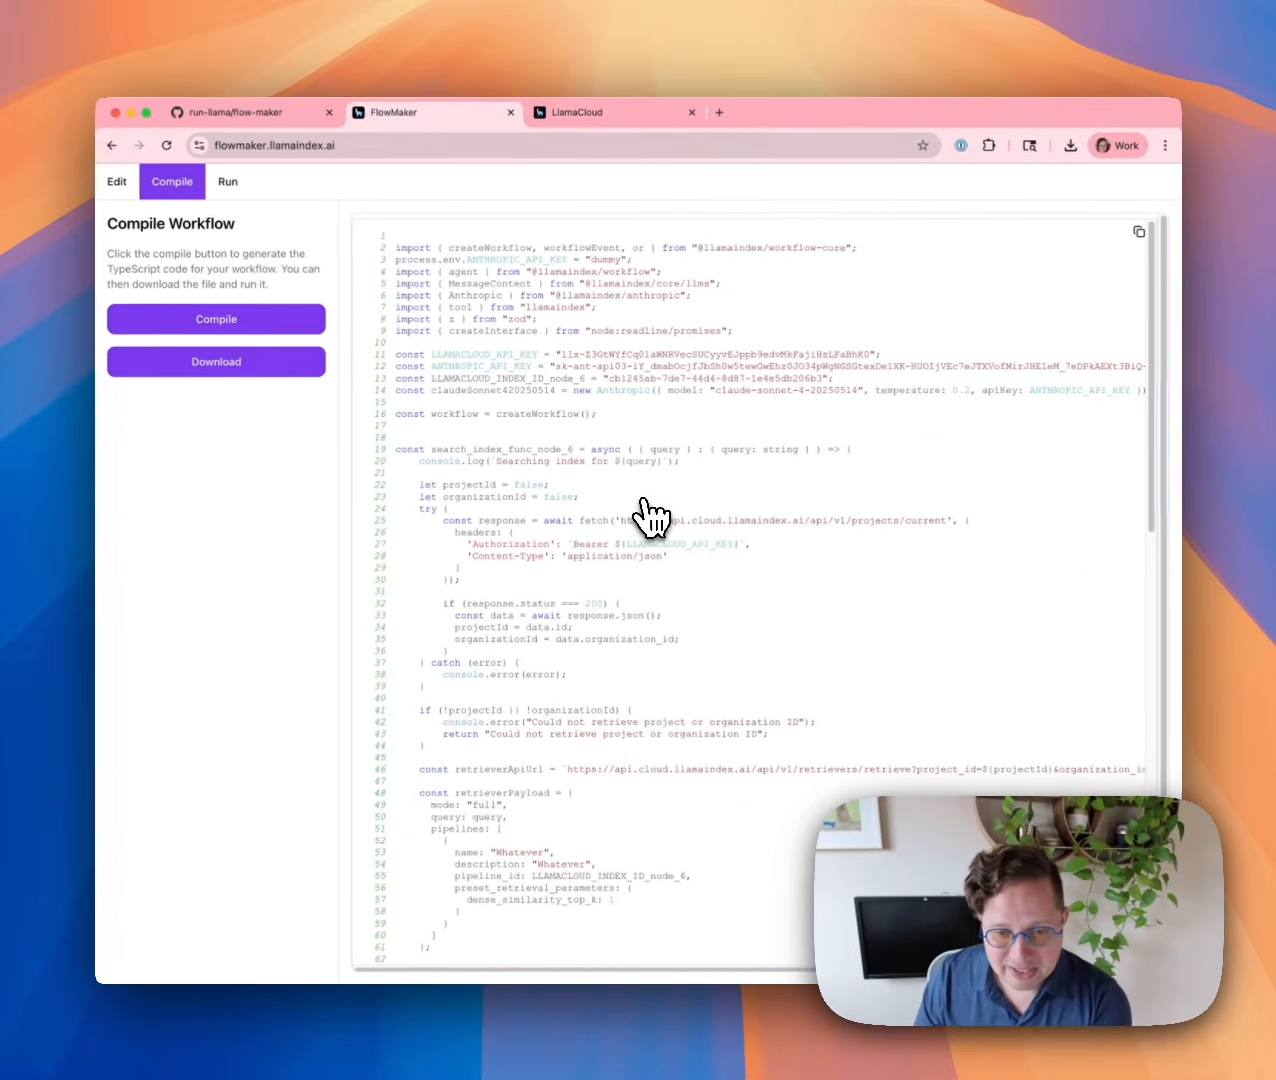
{"action": "scroll", "coordinate": [790, 575], "scroll_direction": "down", "scroll_amount": 5}
{"action": "scroll", "coordinate": [643, 512], "scroll_direction": "up", "scroll_amount": 3}
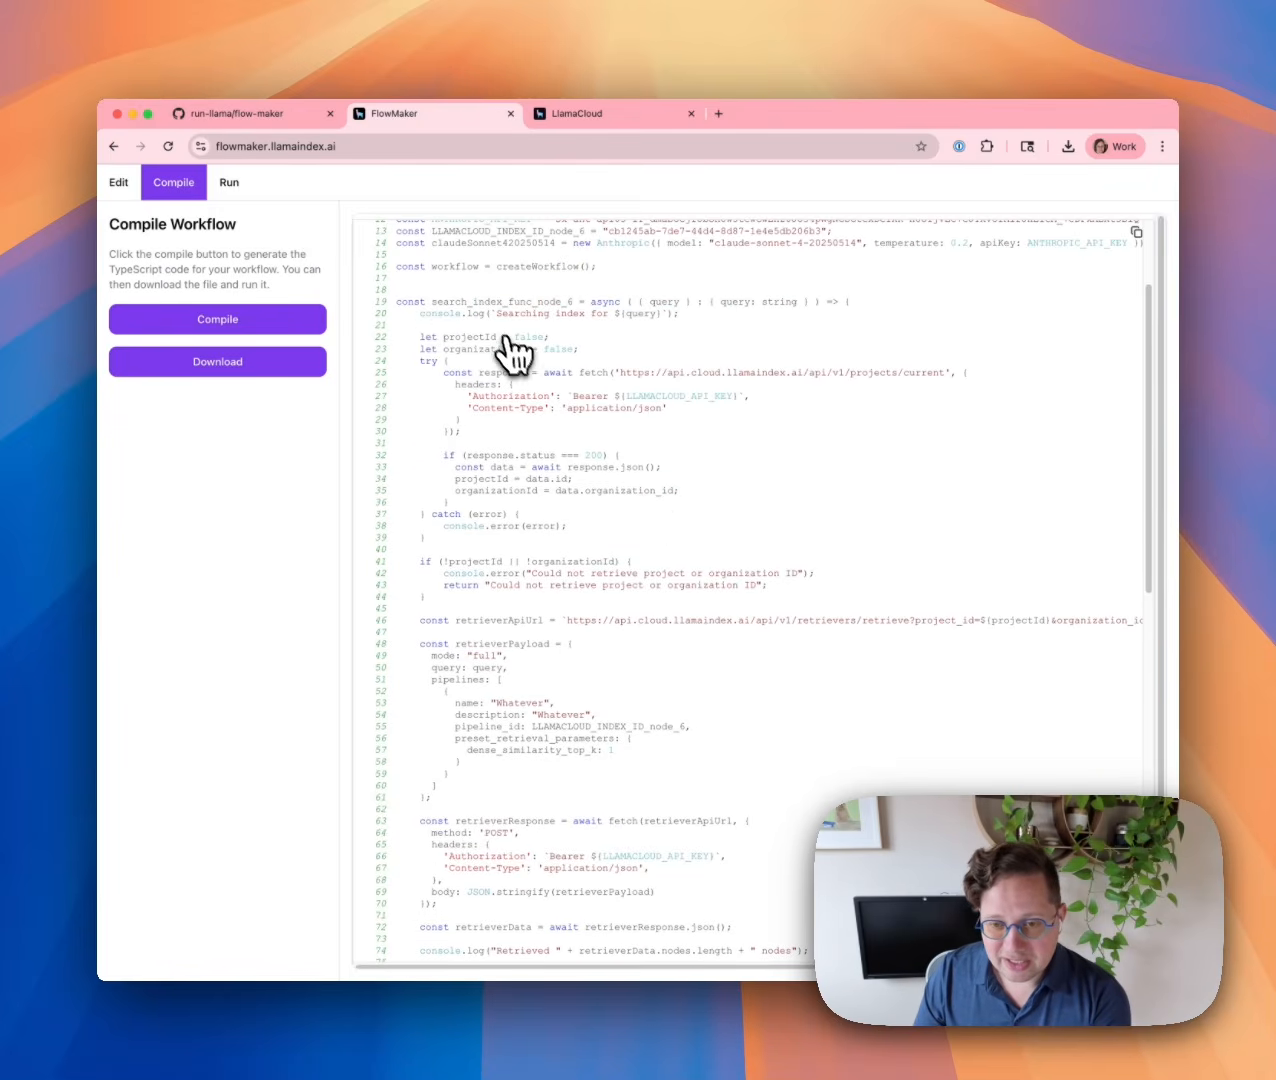
{"action": "scroll", "coordinate": [660, 665], "scroll_direction": "down", "scroll_amount": 10}
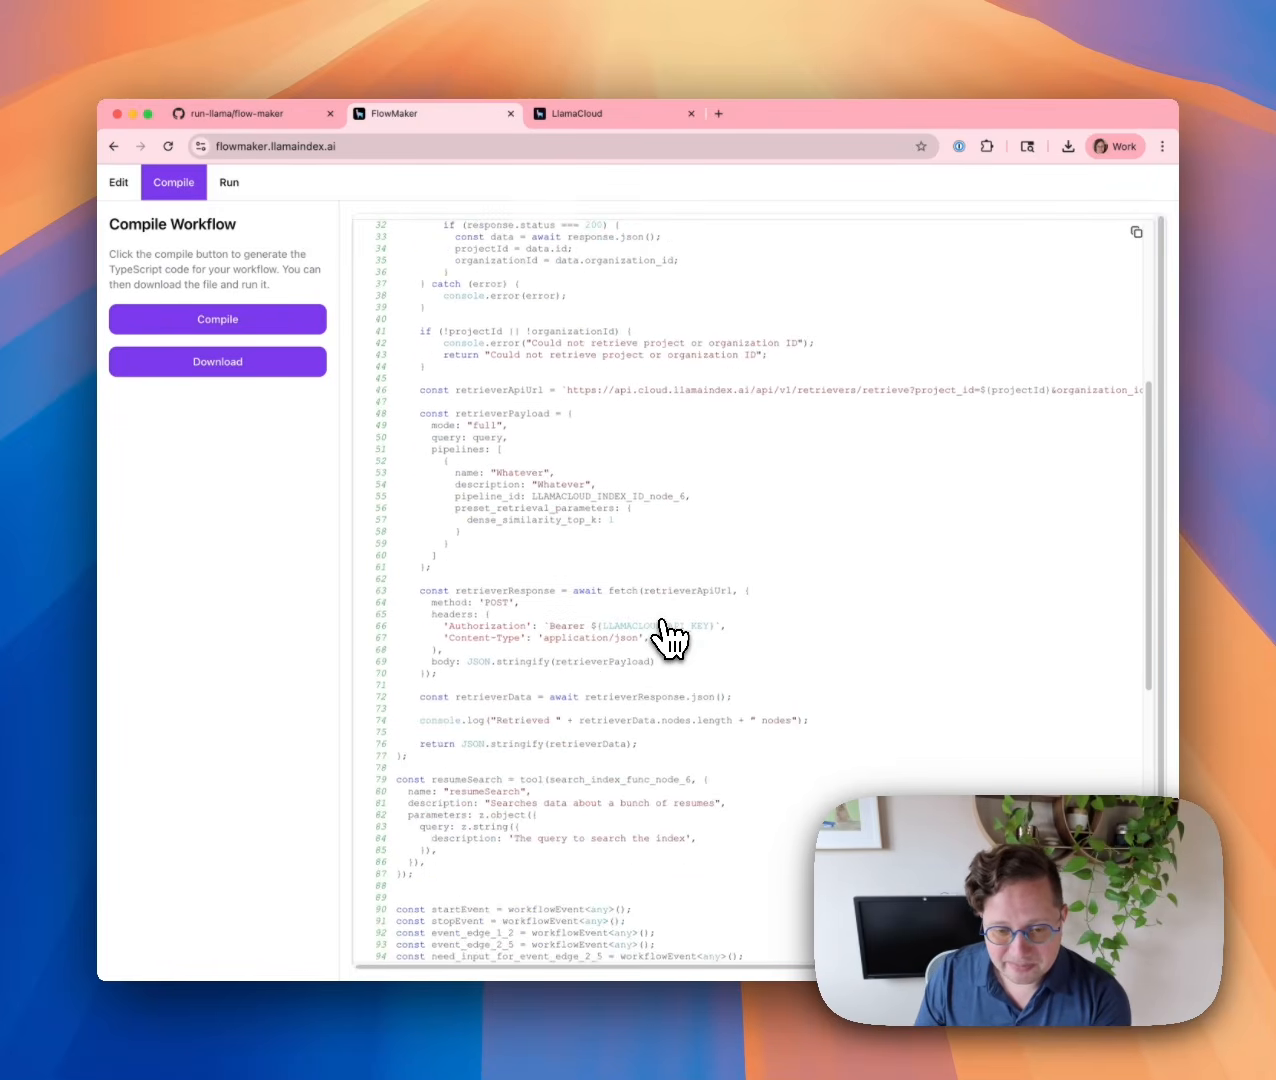
{"action": "scroll", "coordinate": [662, 615], "scroll_direction": "down", "scroll_amount": 4}
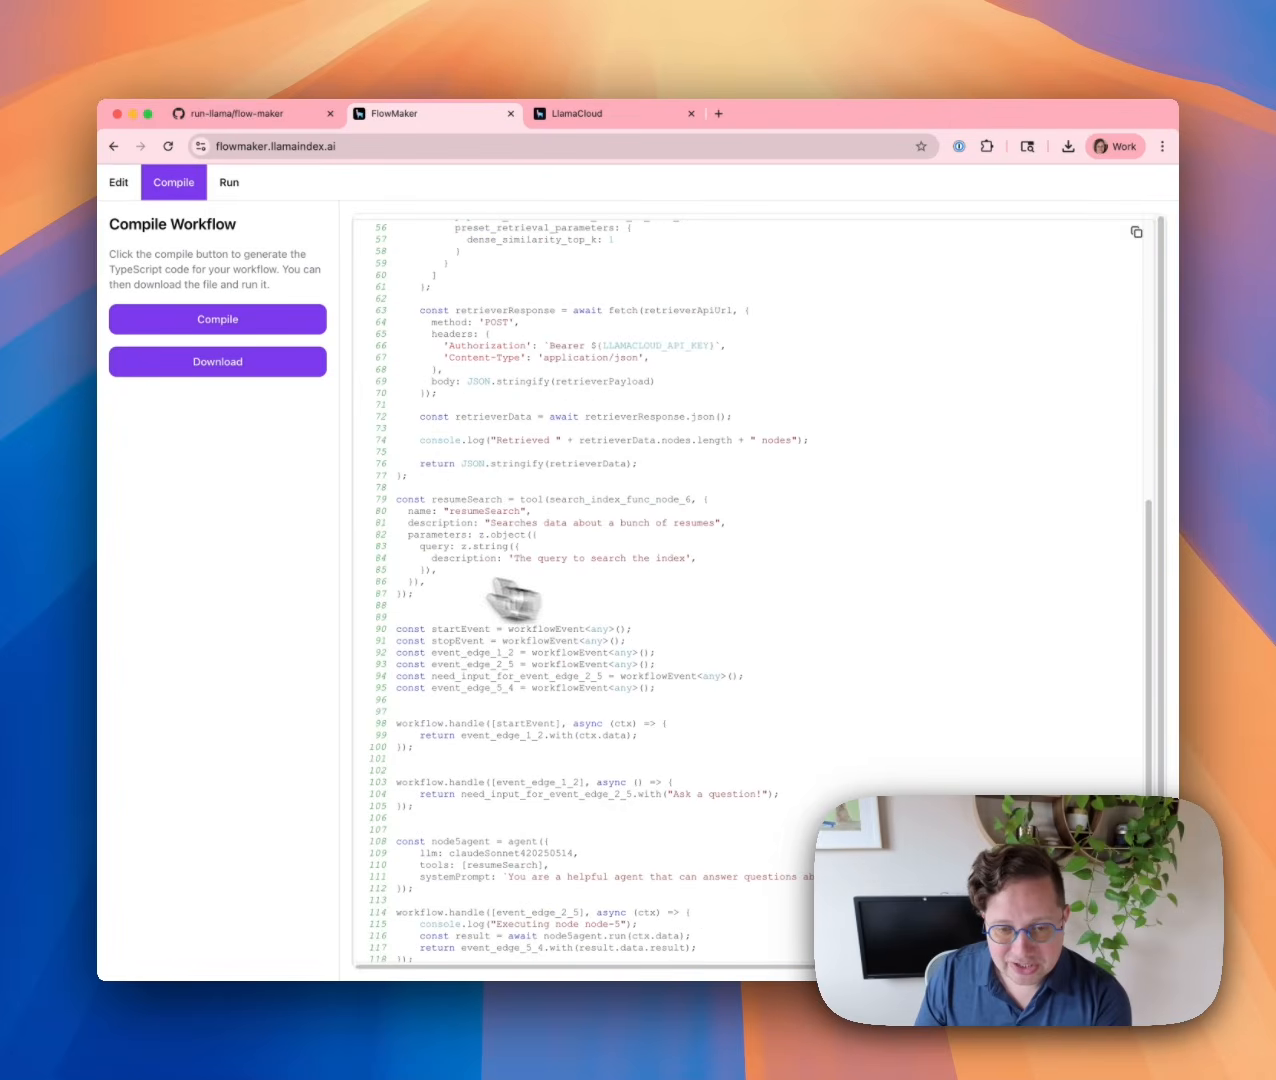
{"action": "left_click_drag", "start_coordinate": [395, 496], "coordinate": [641, 601]}
{"action": "left_click", "coordinate": [882, 677]}
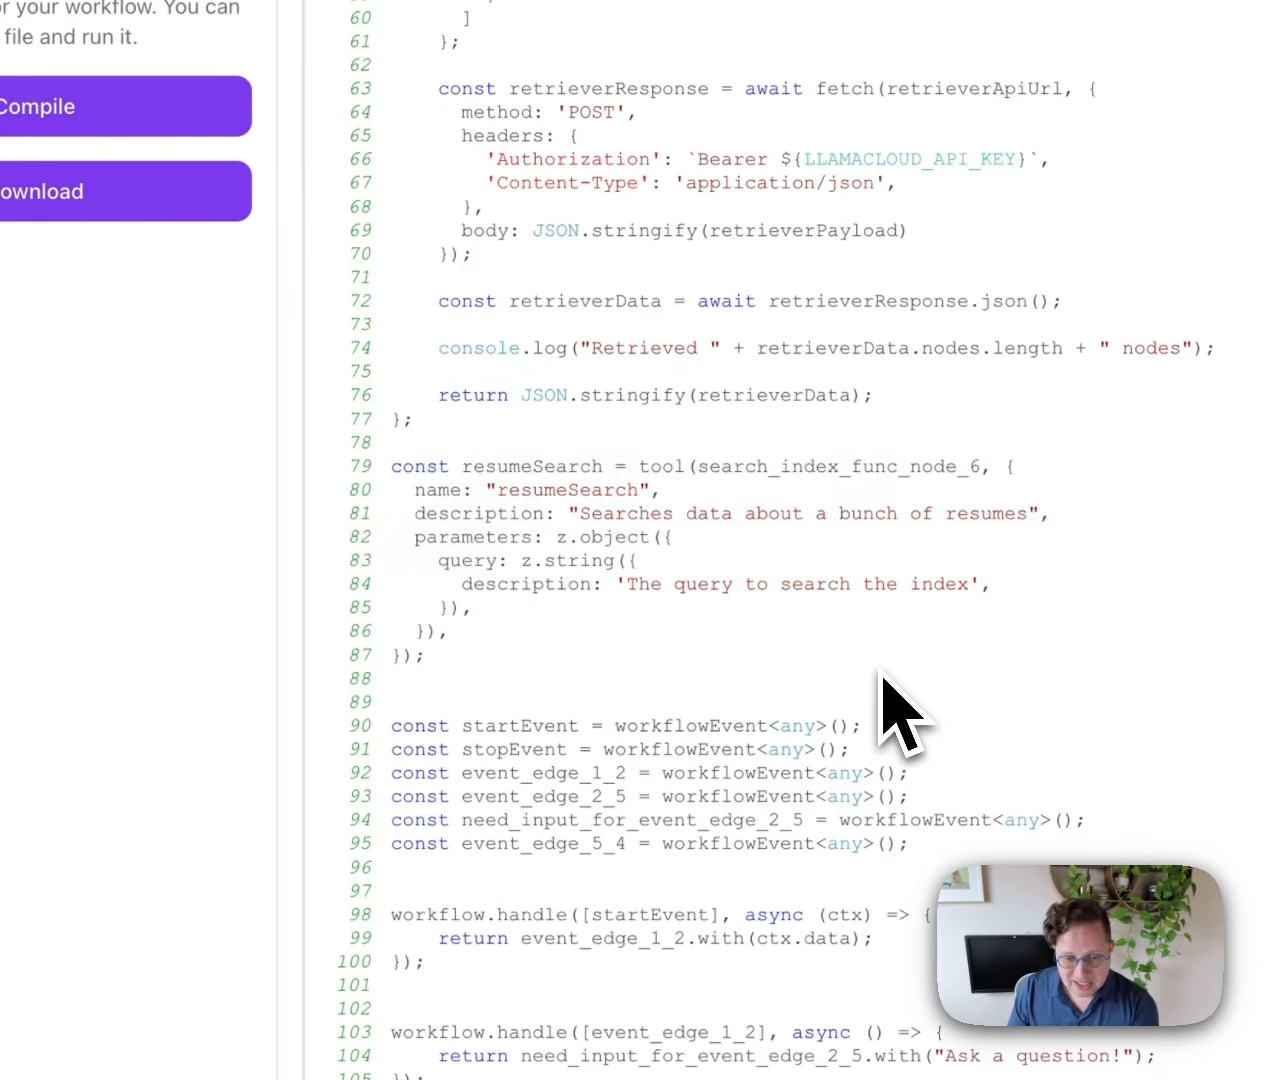
{"action": "scroll", "coordinate": [882, 677], "scroll_direction": "down", "scroll_amount": 8}
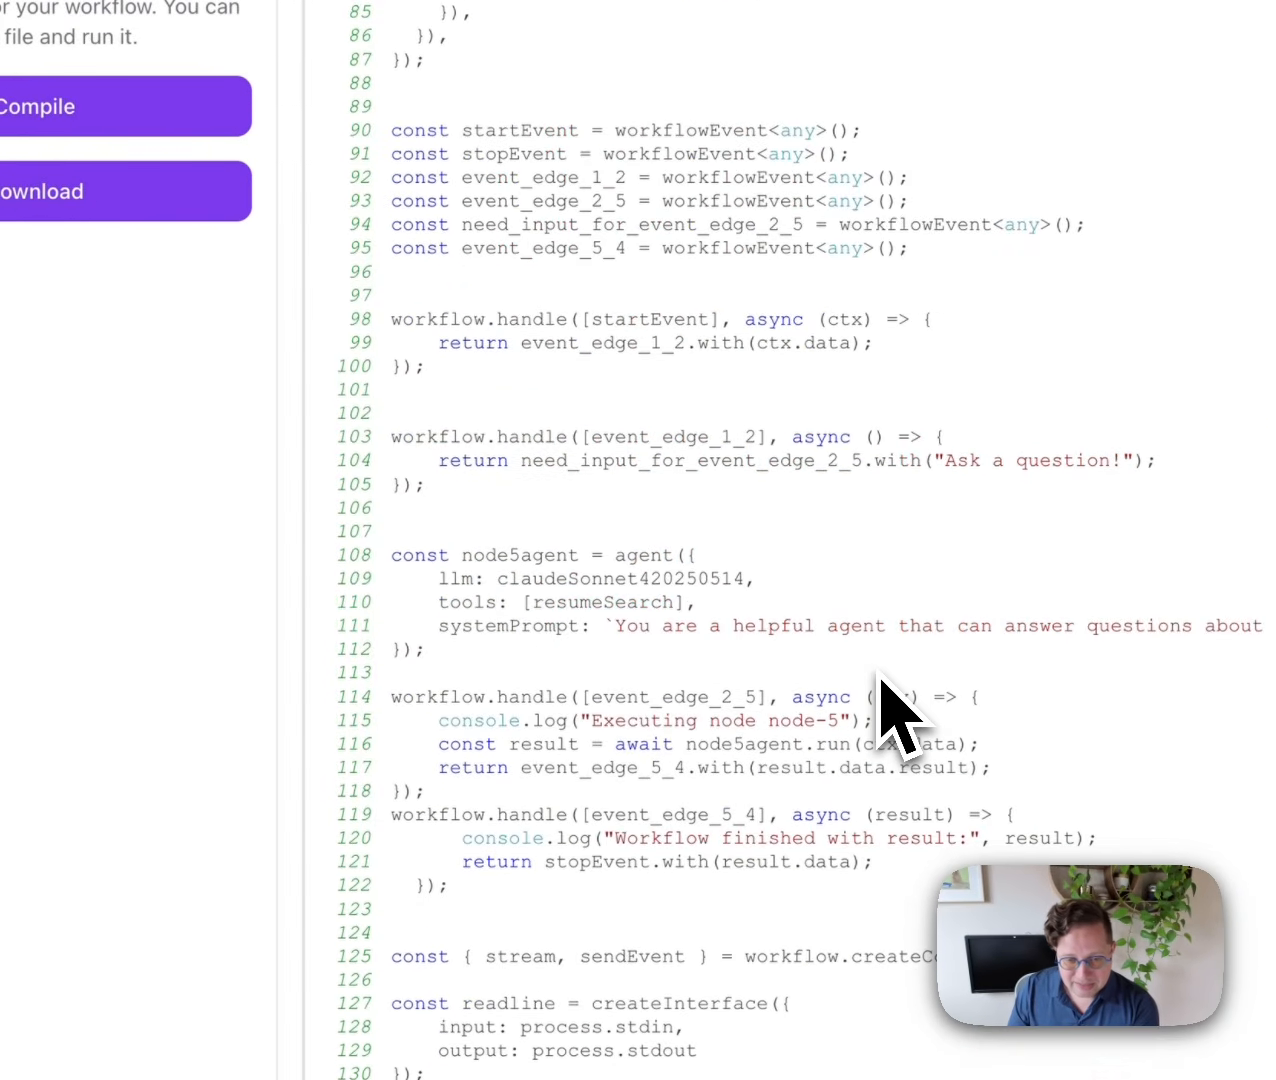
{"action": "scroll", "coordinate": [880, 680], "scroll_direction": "down", "scroll_amount": 2}
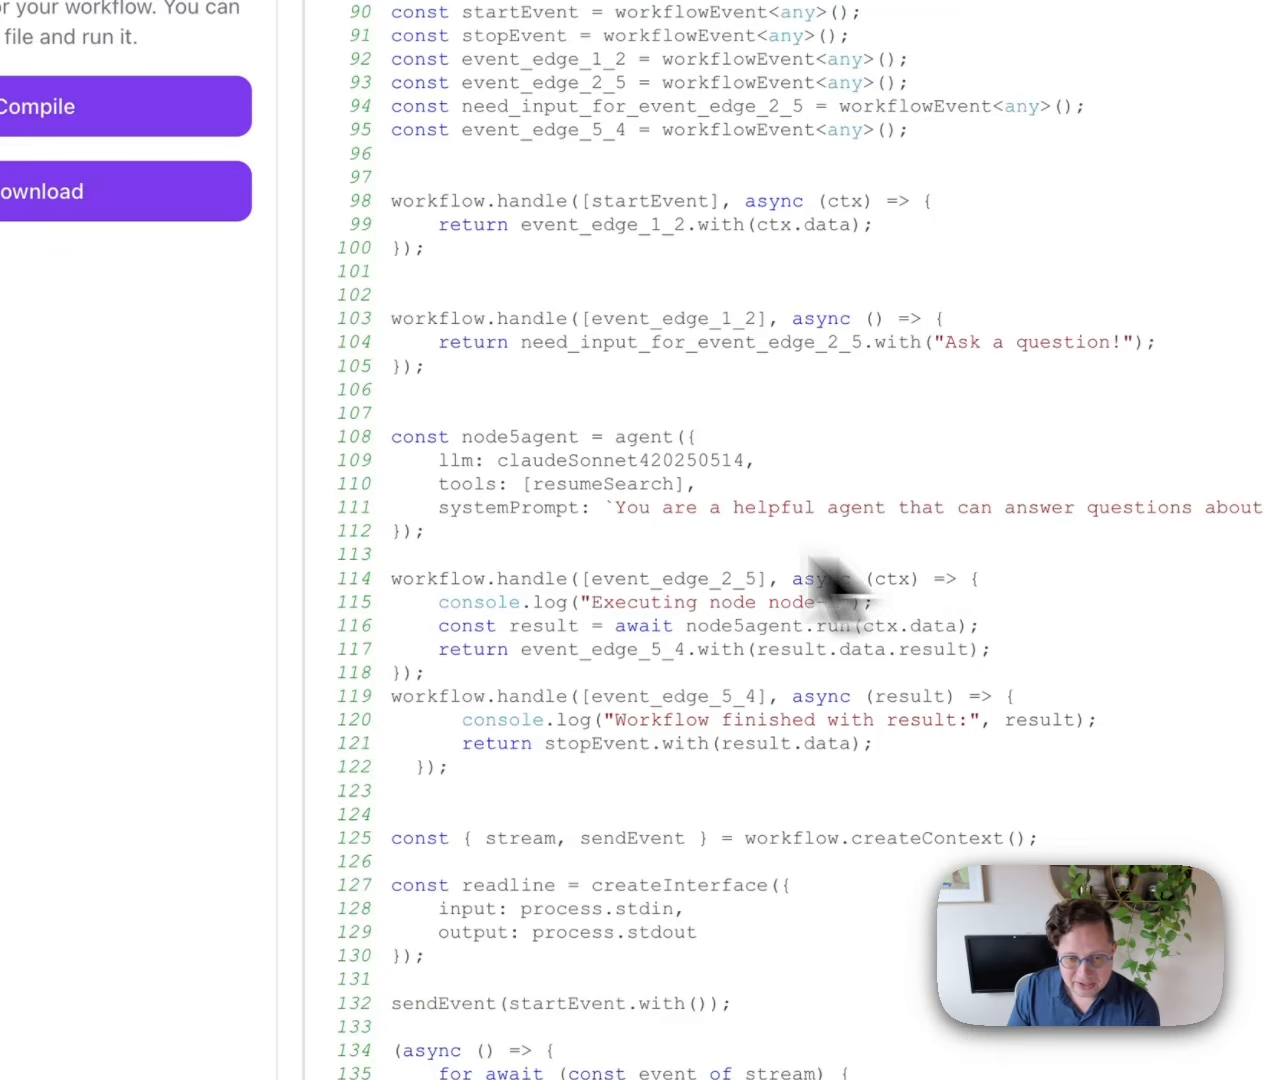
{"action": "left_click_drag", "start_coordinate": [498, 540], "coordinate": [393, 438]}
{"action": "left_click", "coordinate": [498, 424]}
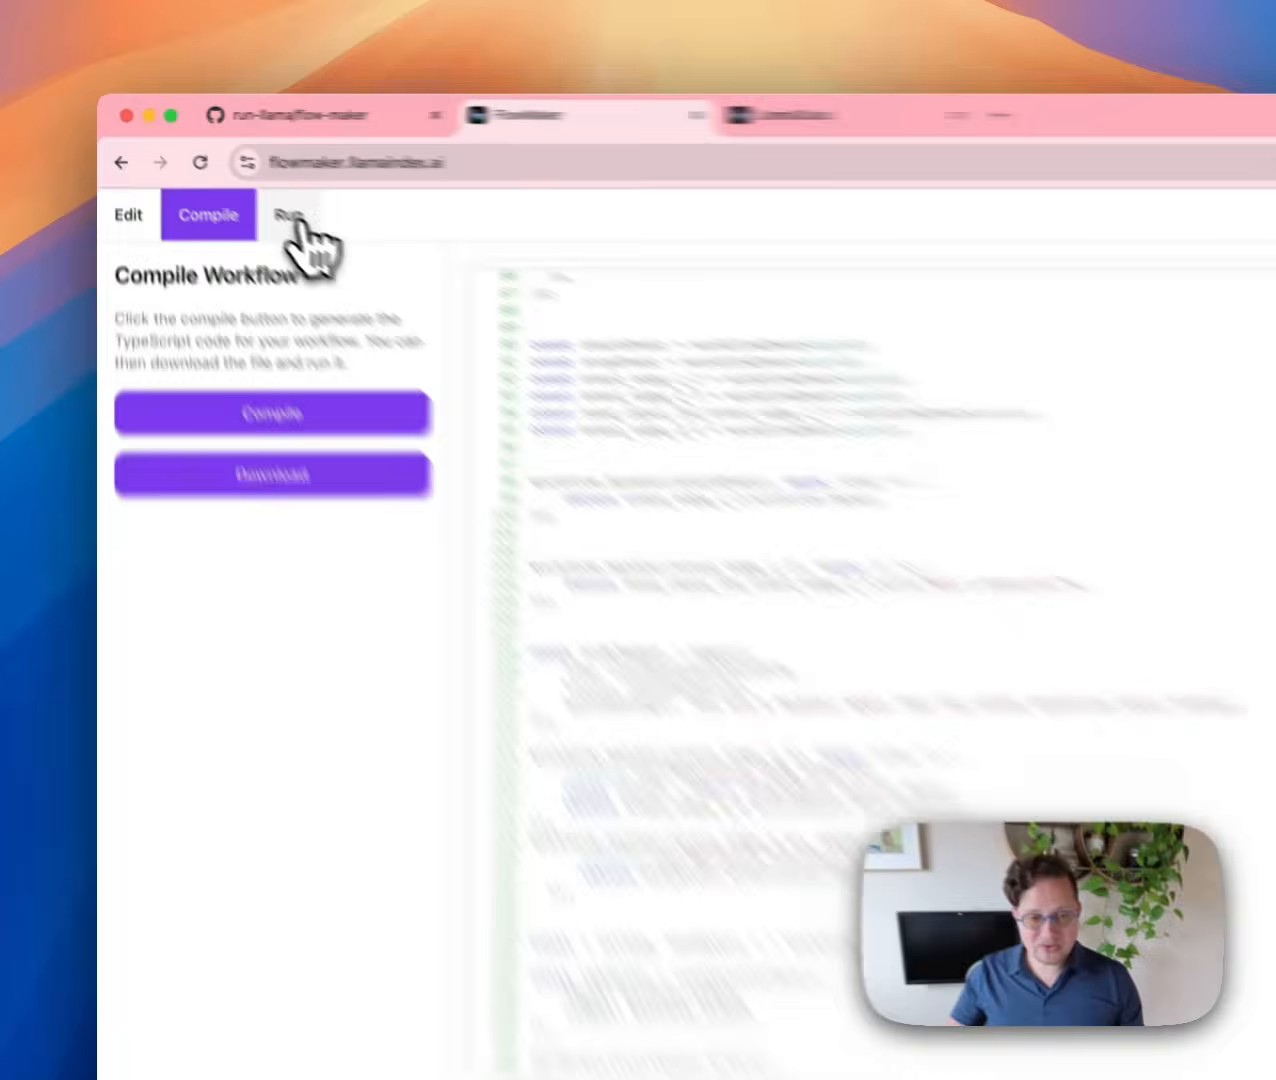
Run the workflow and ask 'What's the weather today?'; the agent says it only searches resumes.
{"action": "left_click", "coordinate": [238, 188]}
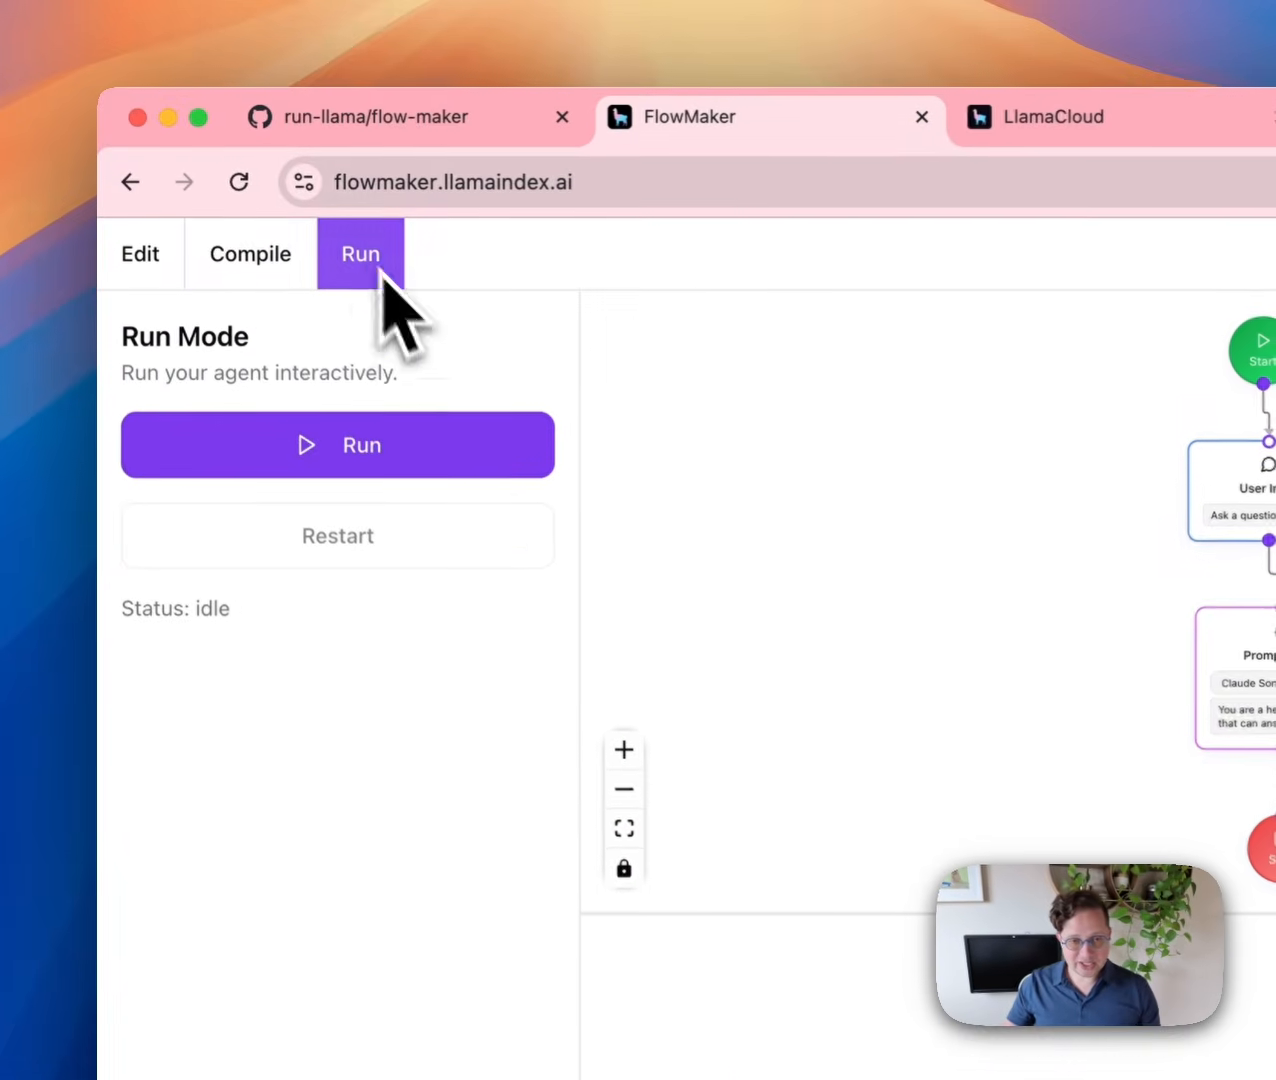
{"action": "left_click", "coordinate": [410, 456]}
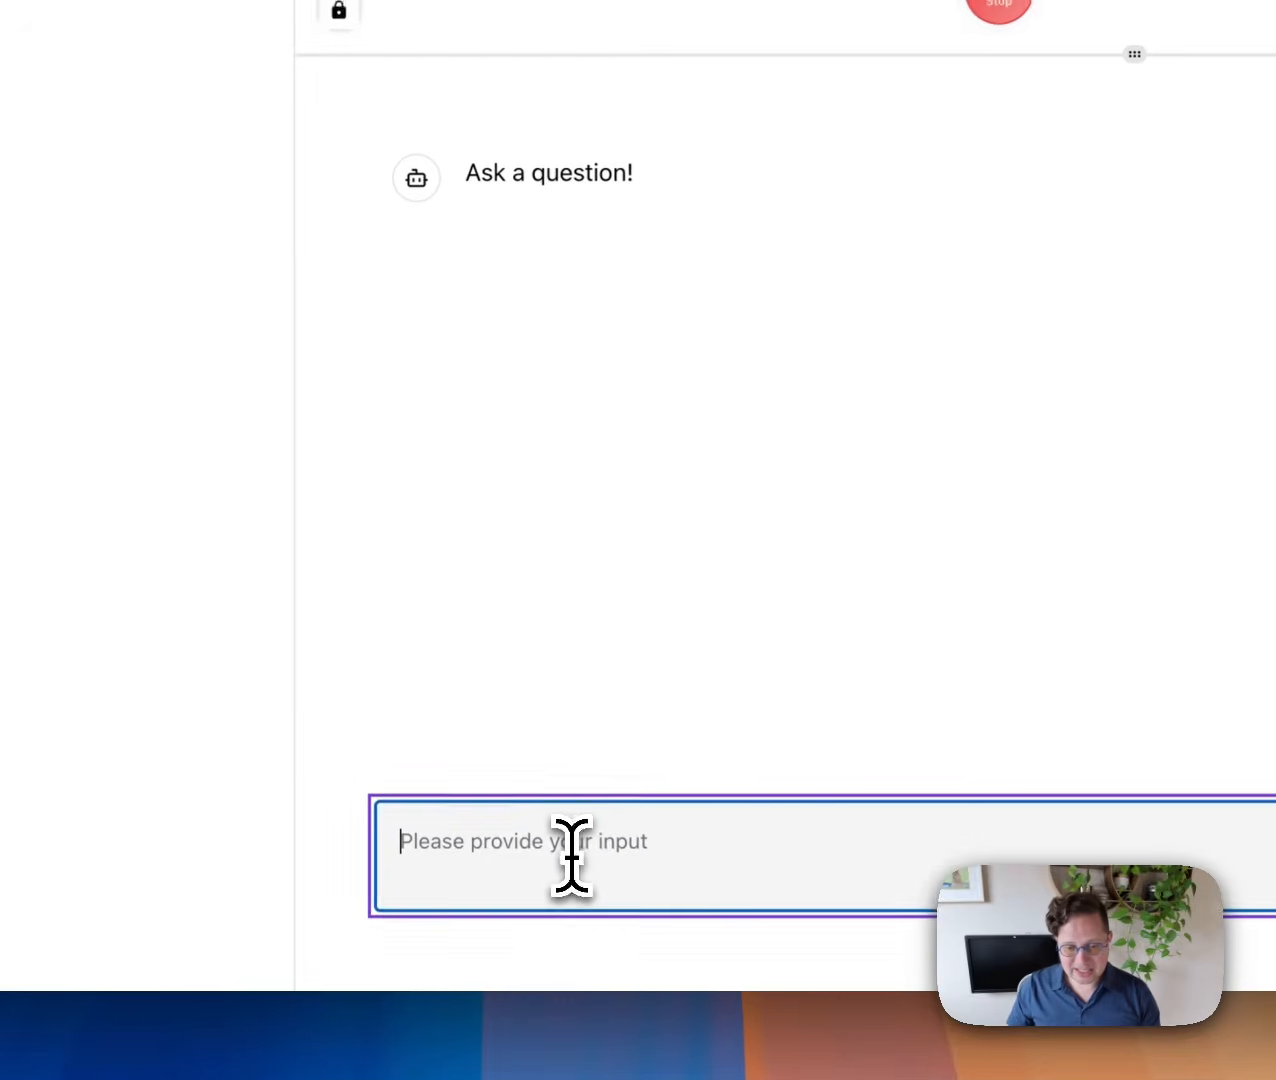
{"action": "type", "text": "W"}
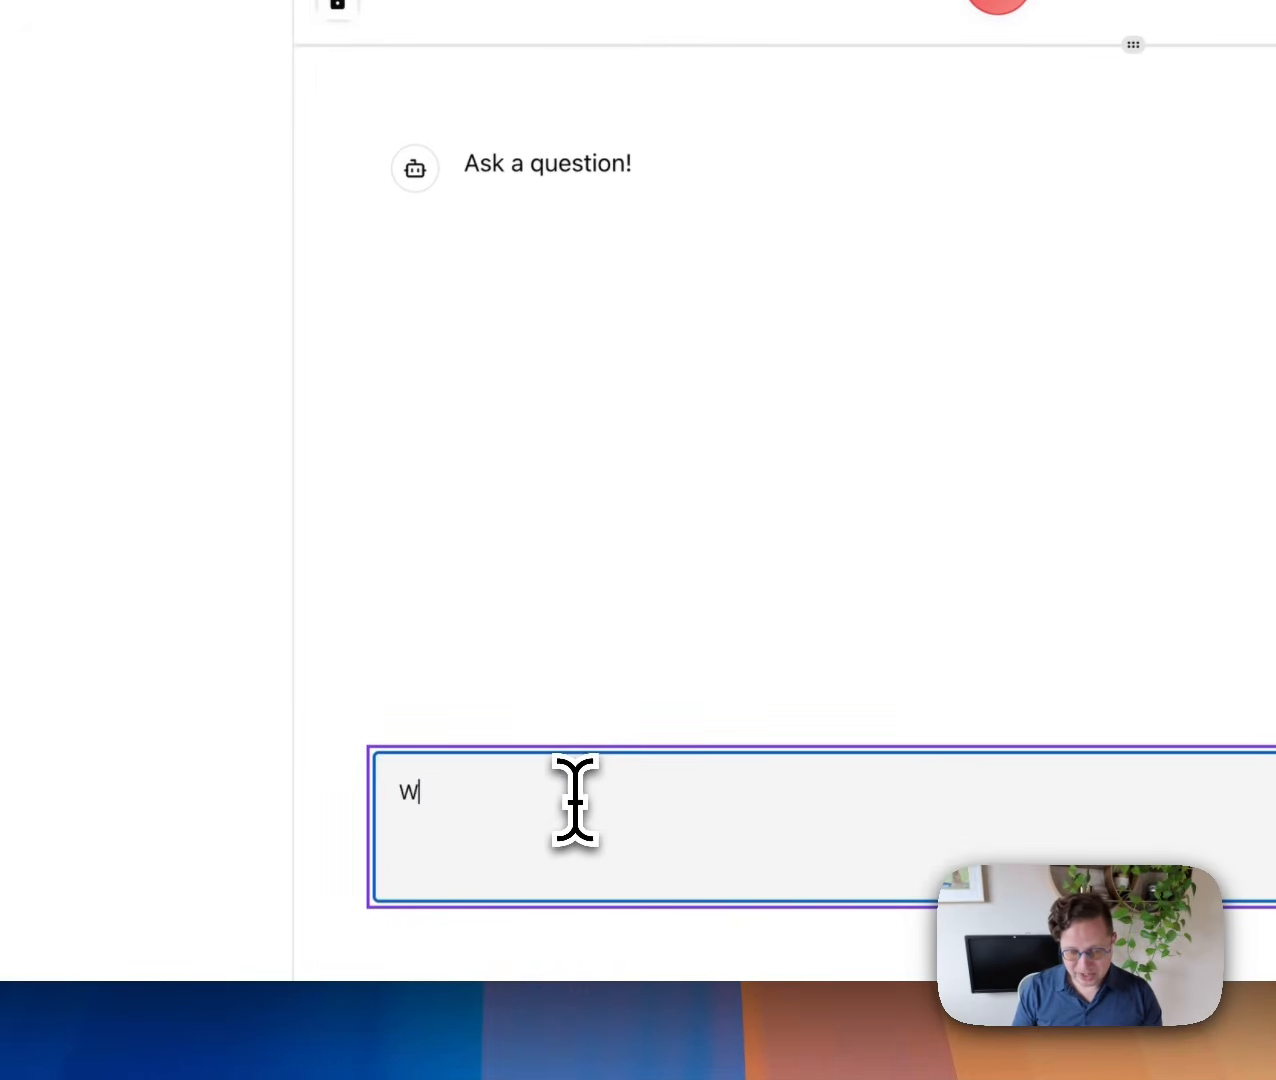
{"action": "type", "text": "hat's the weather today?"}
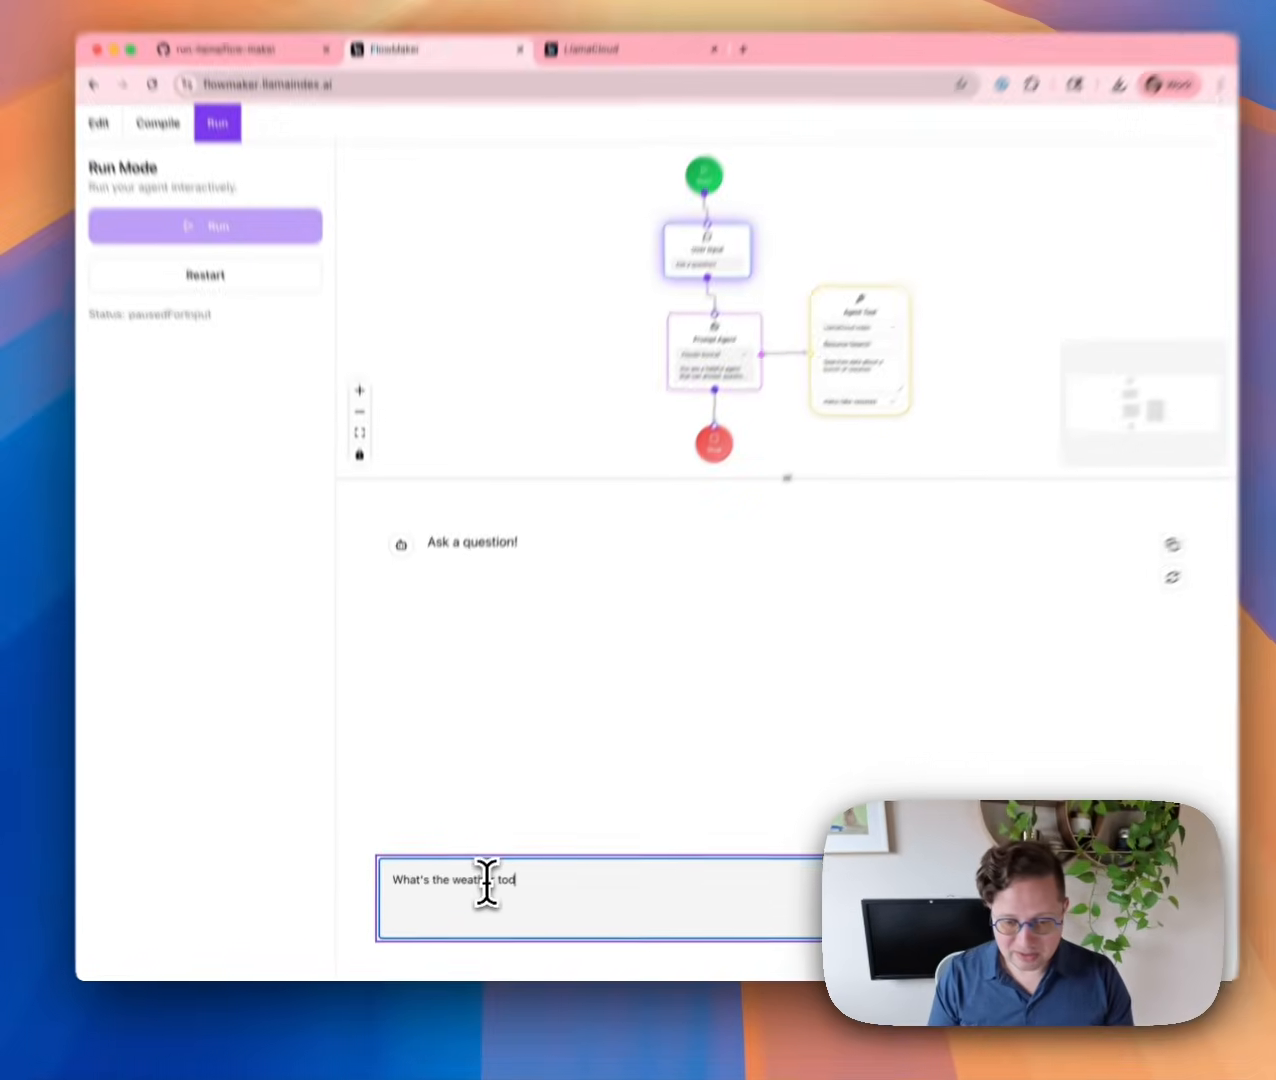
{"action": "key", "text": "Return"}
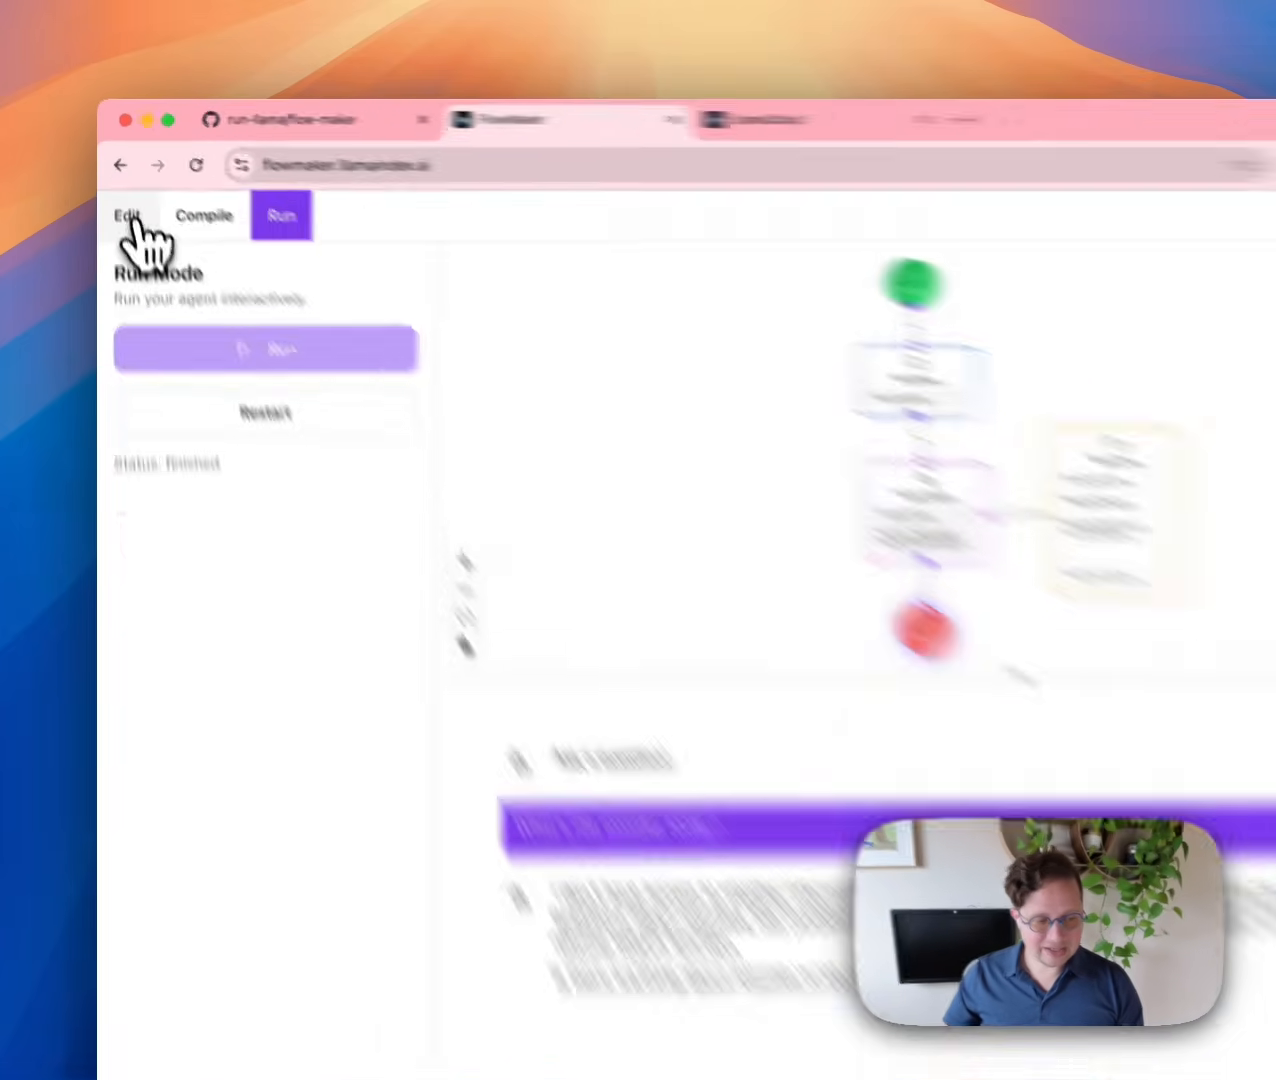
Return to the editor and spread the Prompt Agent and Agent Tool nodes apart on the canvas.
{"action": "left_click", "coordinate": [120, 186]}
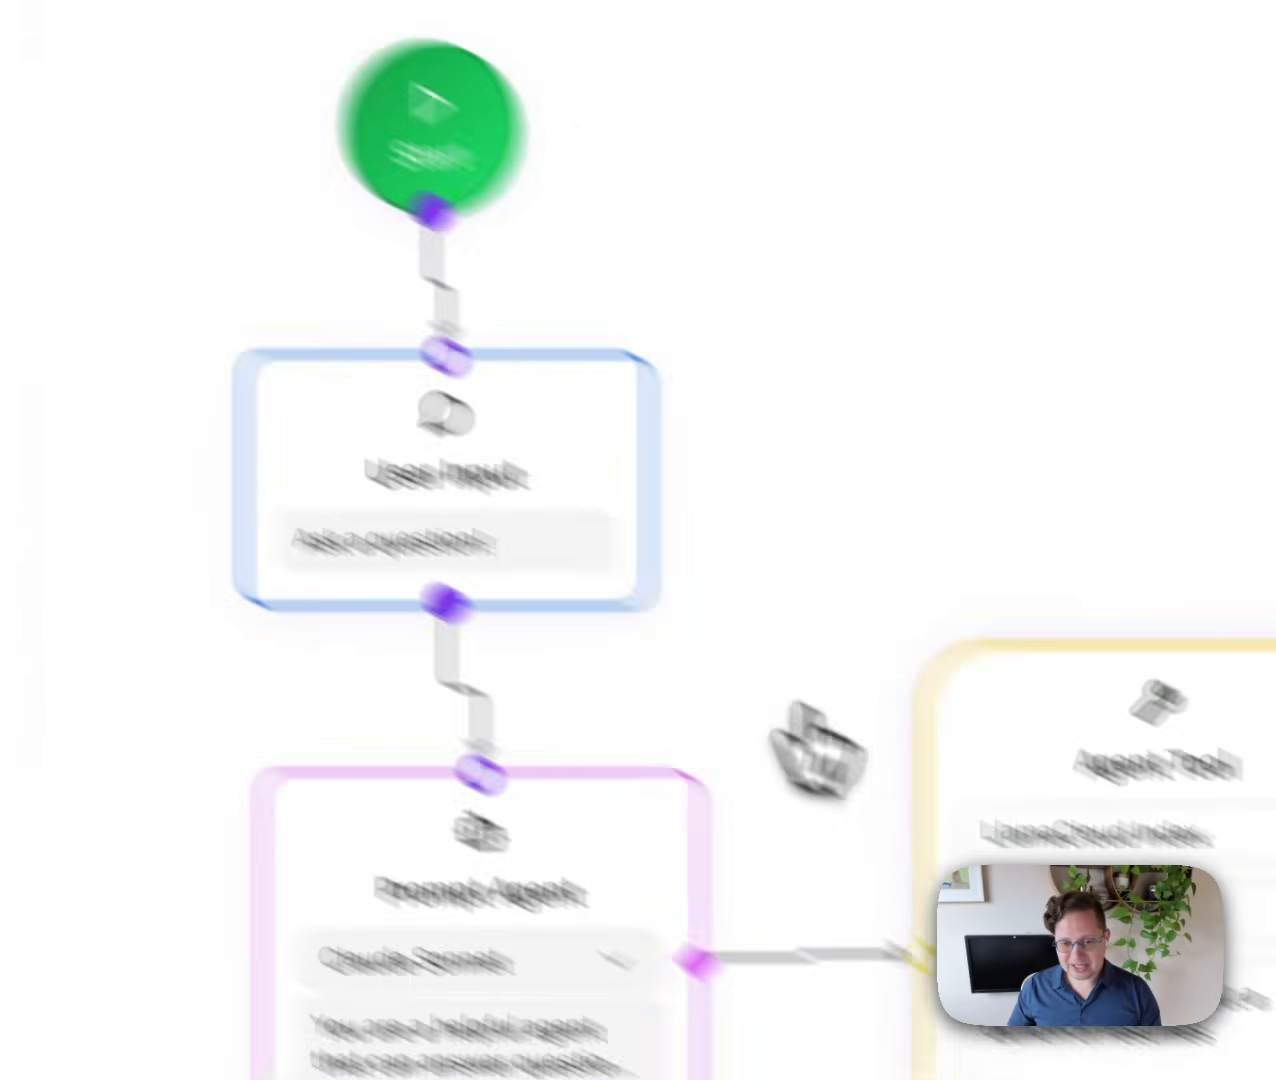
{"action": "scroll", "coordinate": [560, 850], "scroll_direction": "down", "scroll_amount": 2}
{"action": "left_click_drag", "start_coordinate": [707, 492], "coordinate": [580, 324]}
{"action": "left_click_drag", "start_coordinate": [350, 635], "coordinate": [1197, 527]}
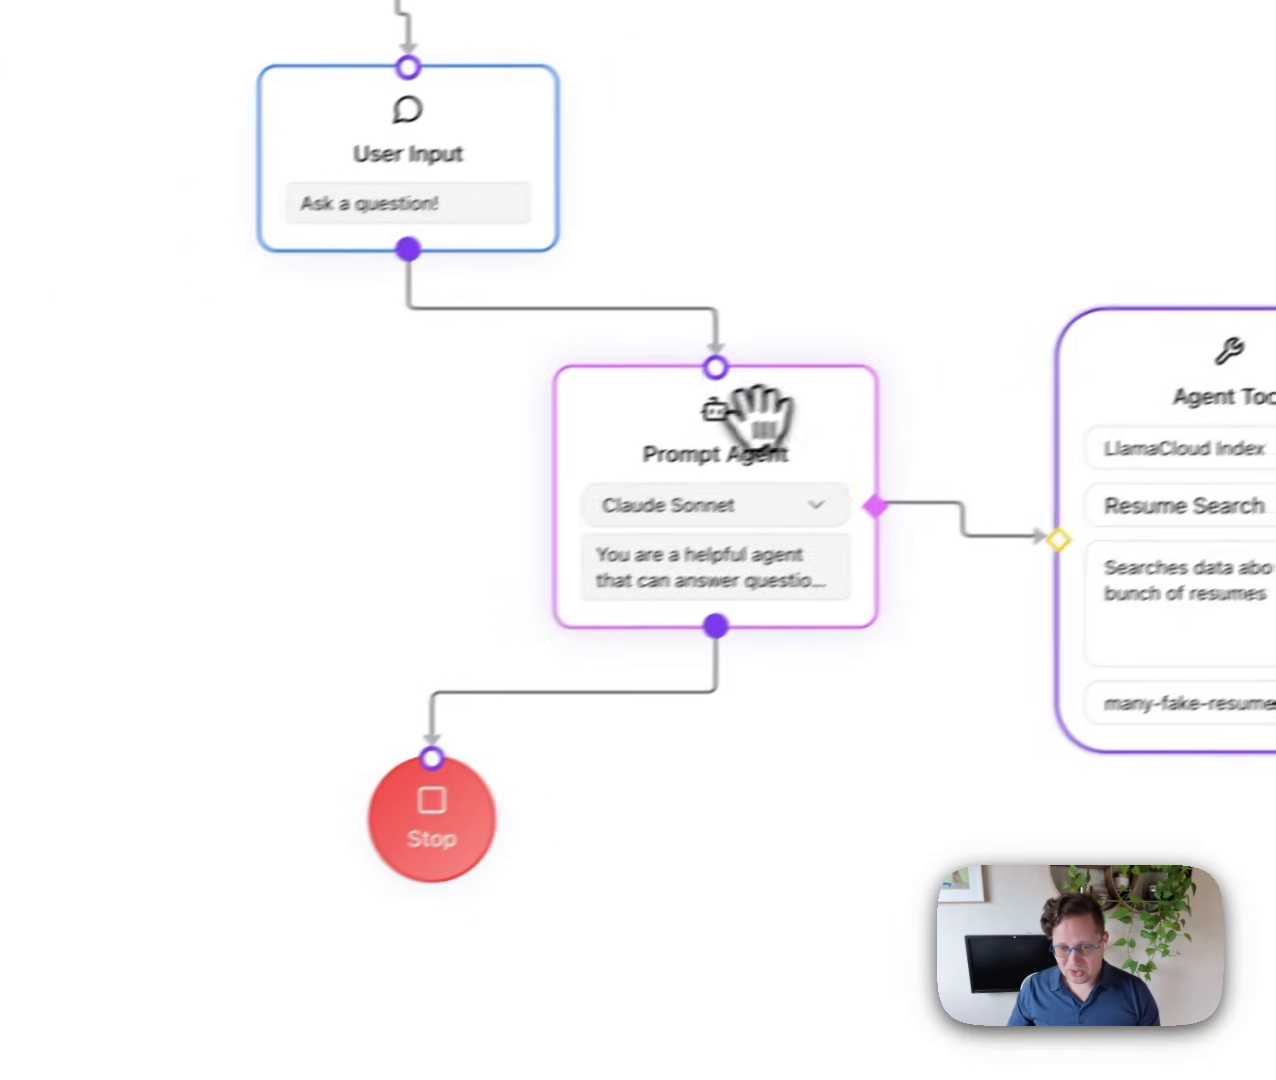
{"action": "left_click_drag", "start_coordinate": [609, 550], "coordinate": [664, 578]}
{"action": "left_click_drag", "start_coordinate": [870, 438], "coordinate": [885, 447]}
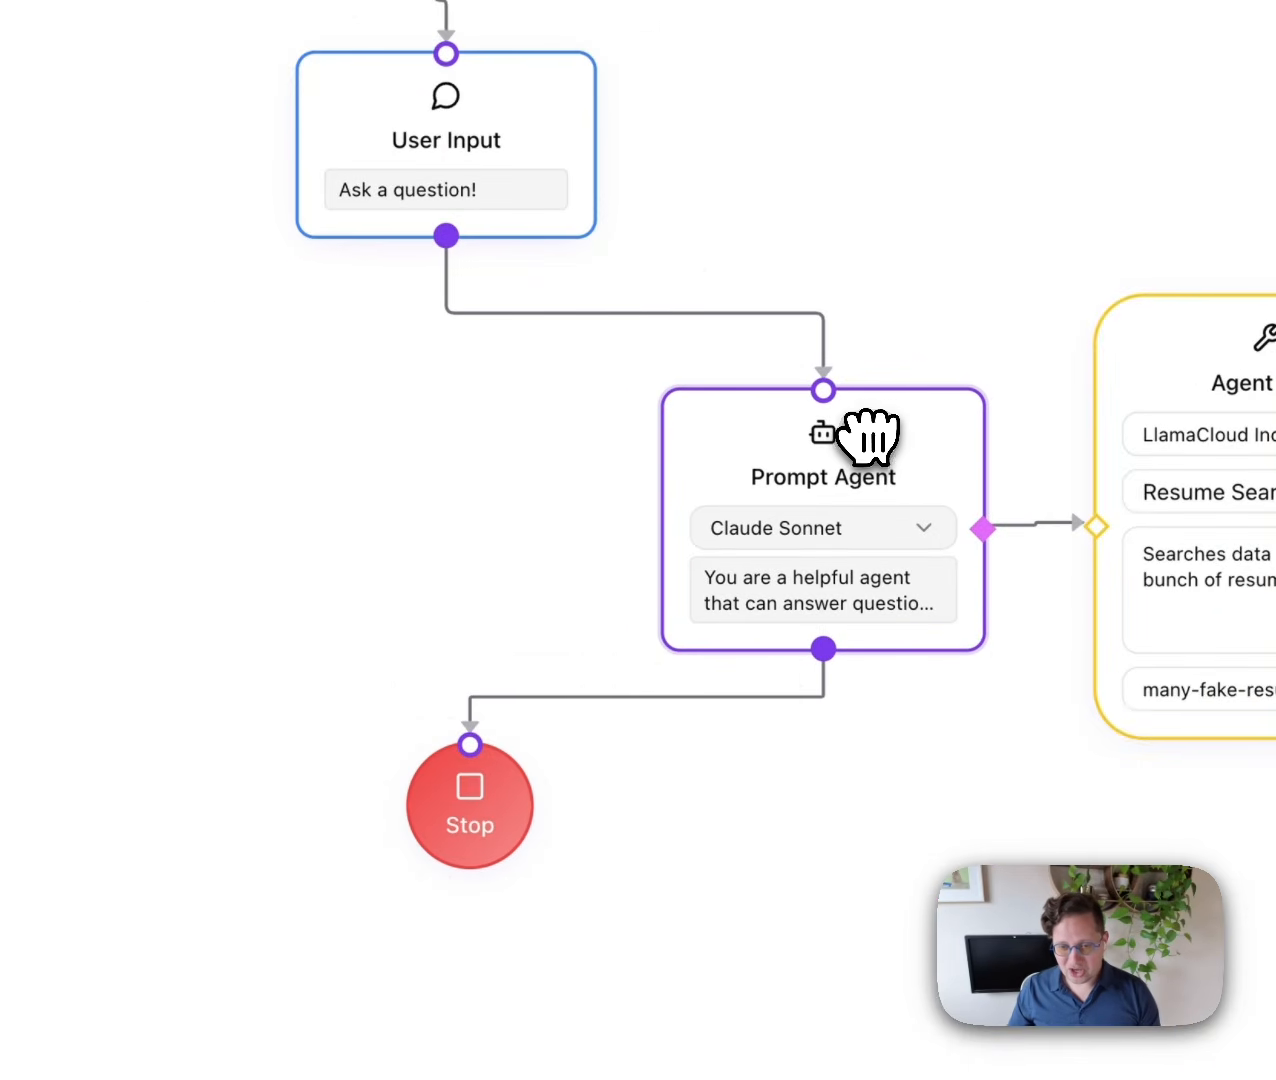
Delete the User Input→Prompt Agent and Prompt Agent→Stop connections.
{"action": "left_click", "coordinate": [664, 316]}
{"action": "key", "text": "BackSpace"}
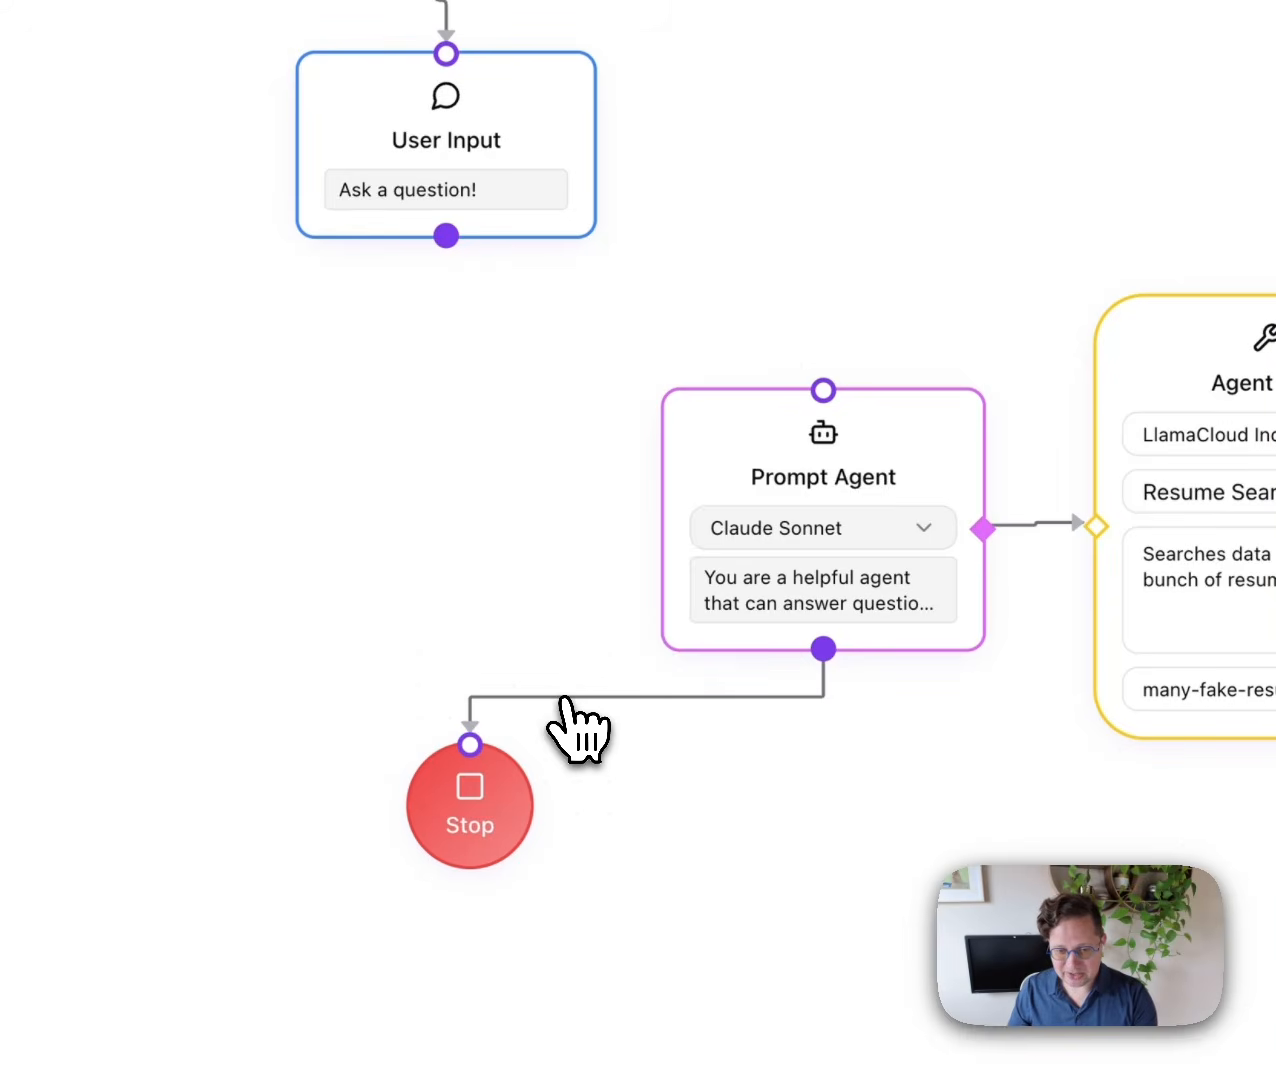
{"action": "left_click", "coordinate": [572, 697]}
{"action": "key", "text": "BackSpace"}
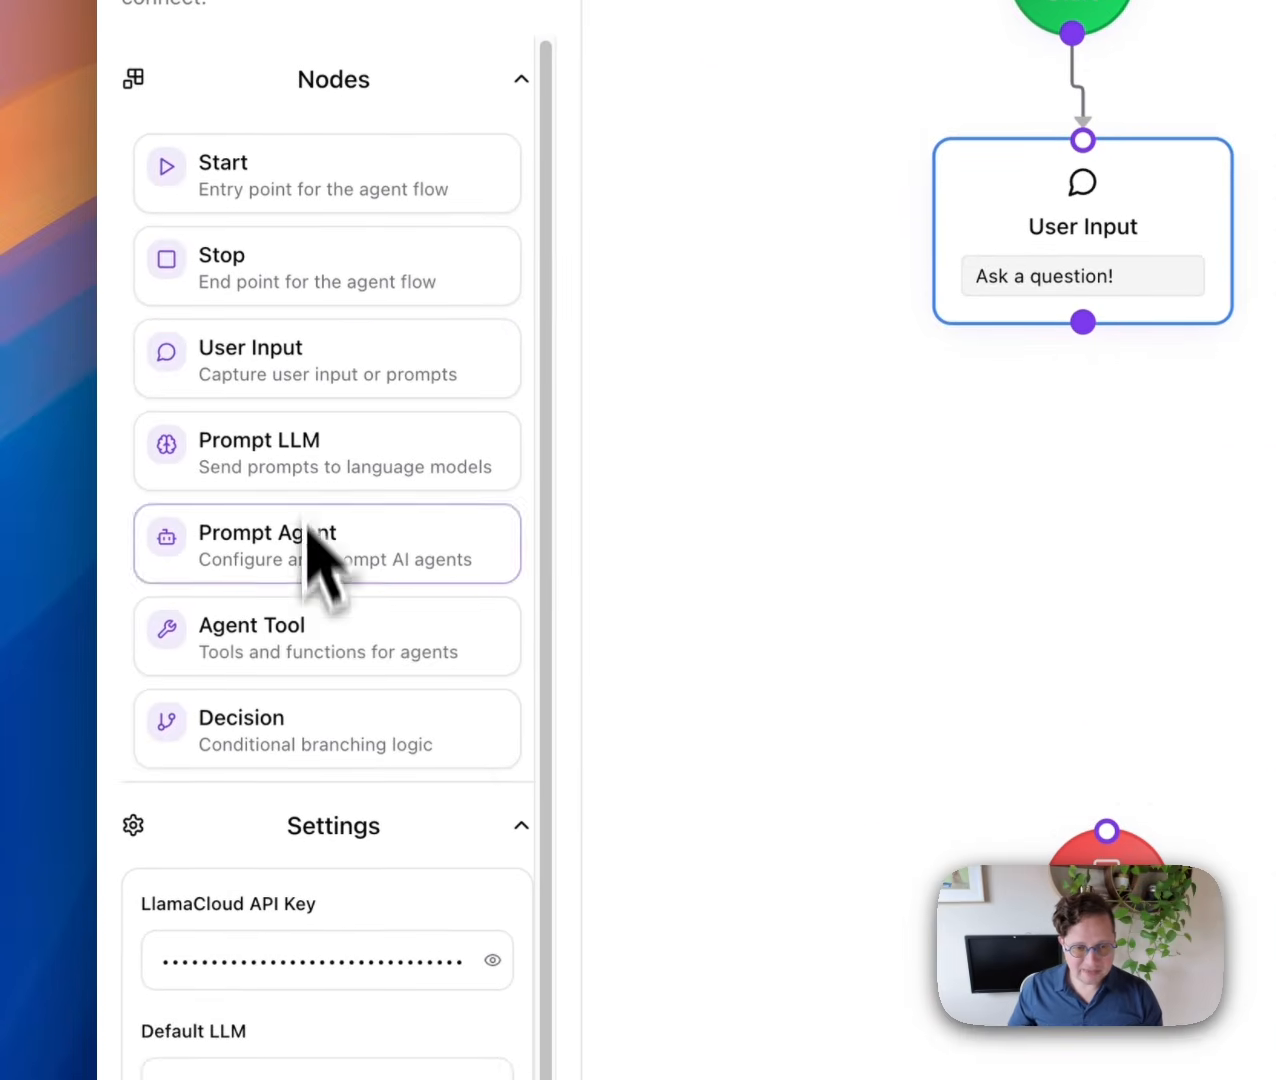
Add a Decision node linked from User Input with condition 'Is this question conceivably about resumes?' and move Stop lower.
{"action": "left_click_drag", "start_coordinate": [292, 749], "coordinate": [583, 511]}
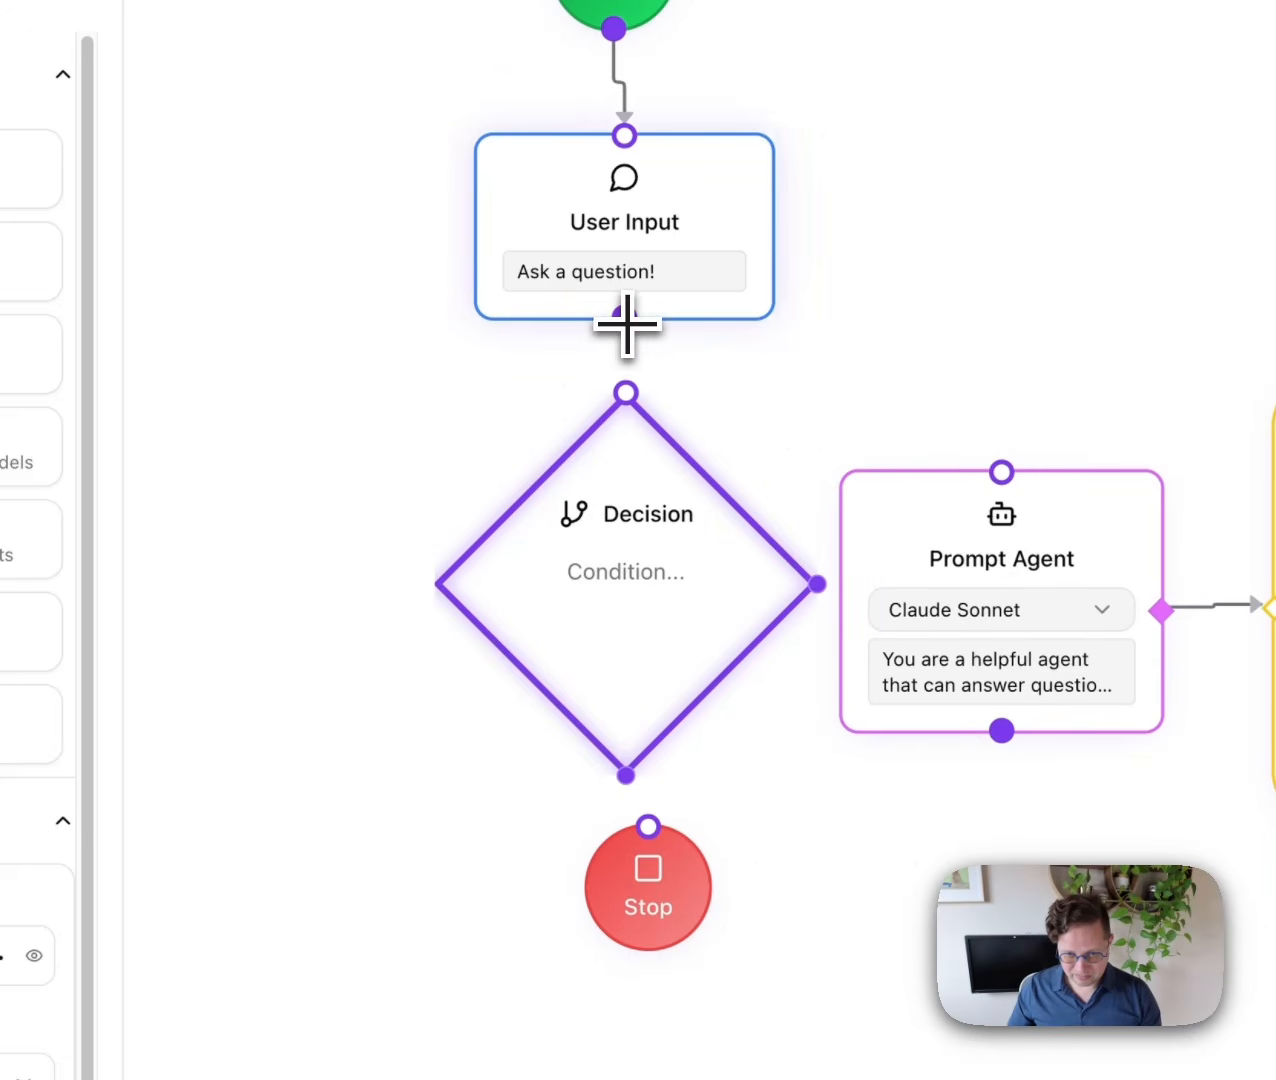
{"action": "left_click_drag", "start_coordinate": [624, 319], "coordinate": [626, 392]}
{"action": "left_click", "coordinate": [605, 572]}
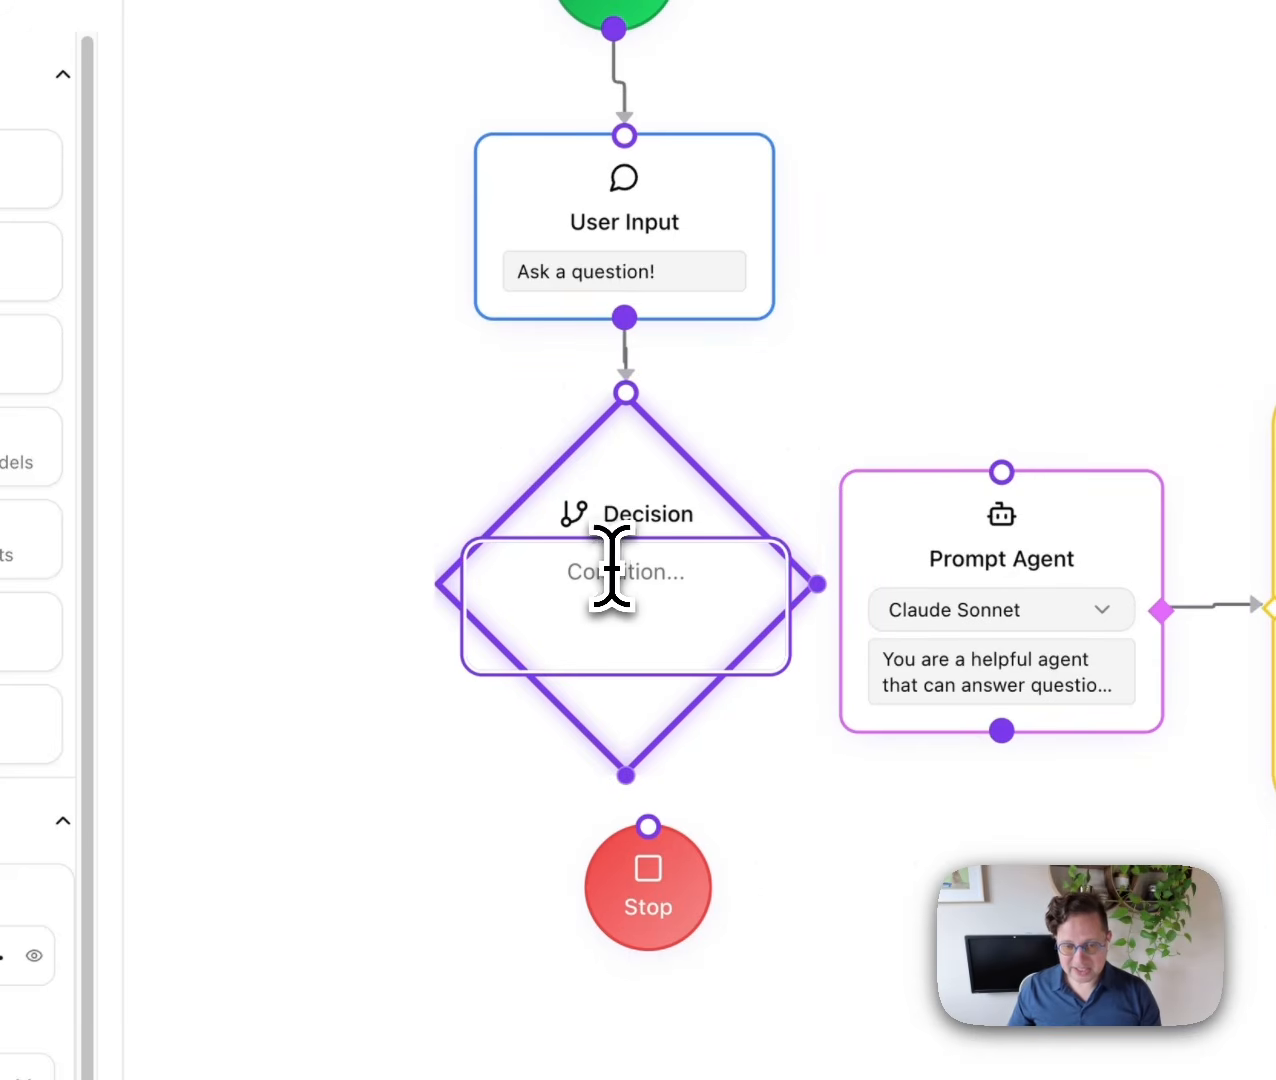
{"action": "type", "text": "Is thi"}
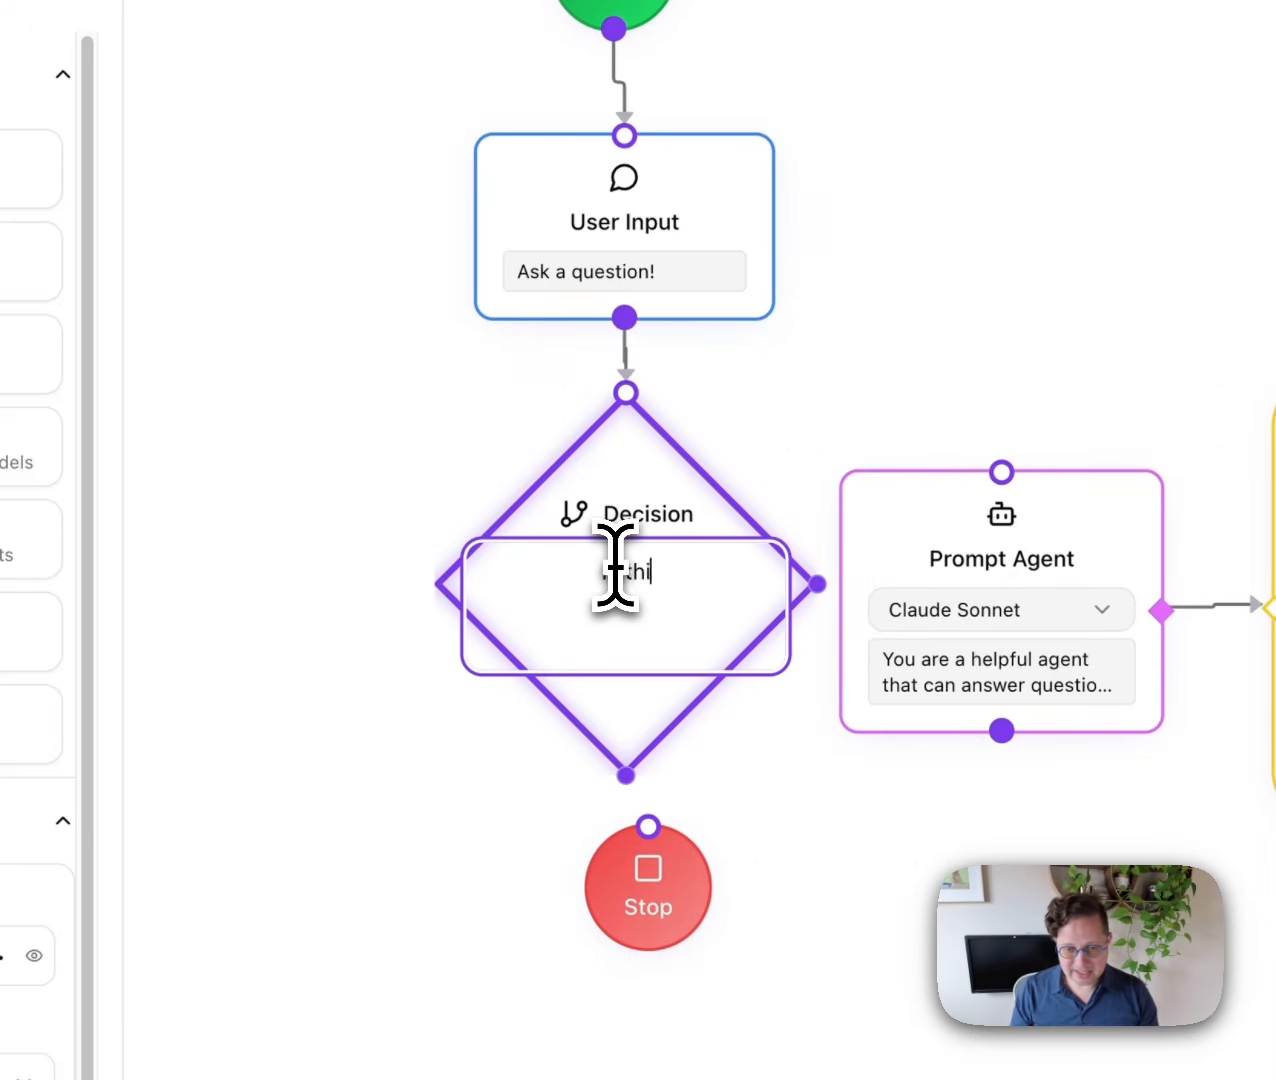
{"action": "type", "text": "s question conceivably about resumes?"}
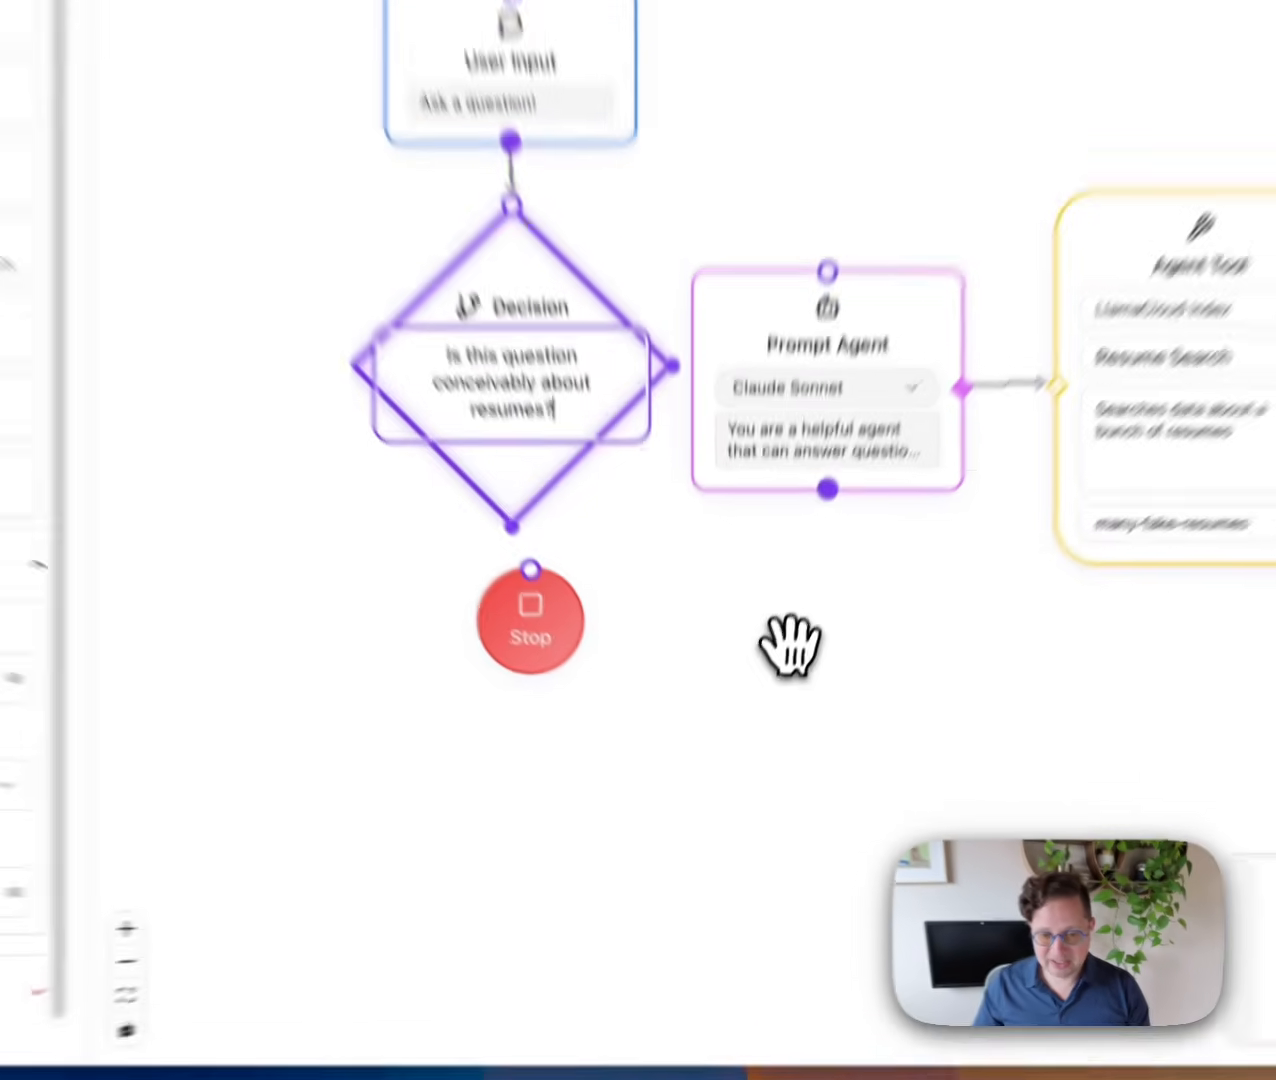
{"action": "left_click", "coordinate": [753, 728]}
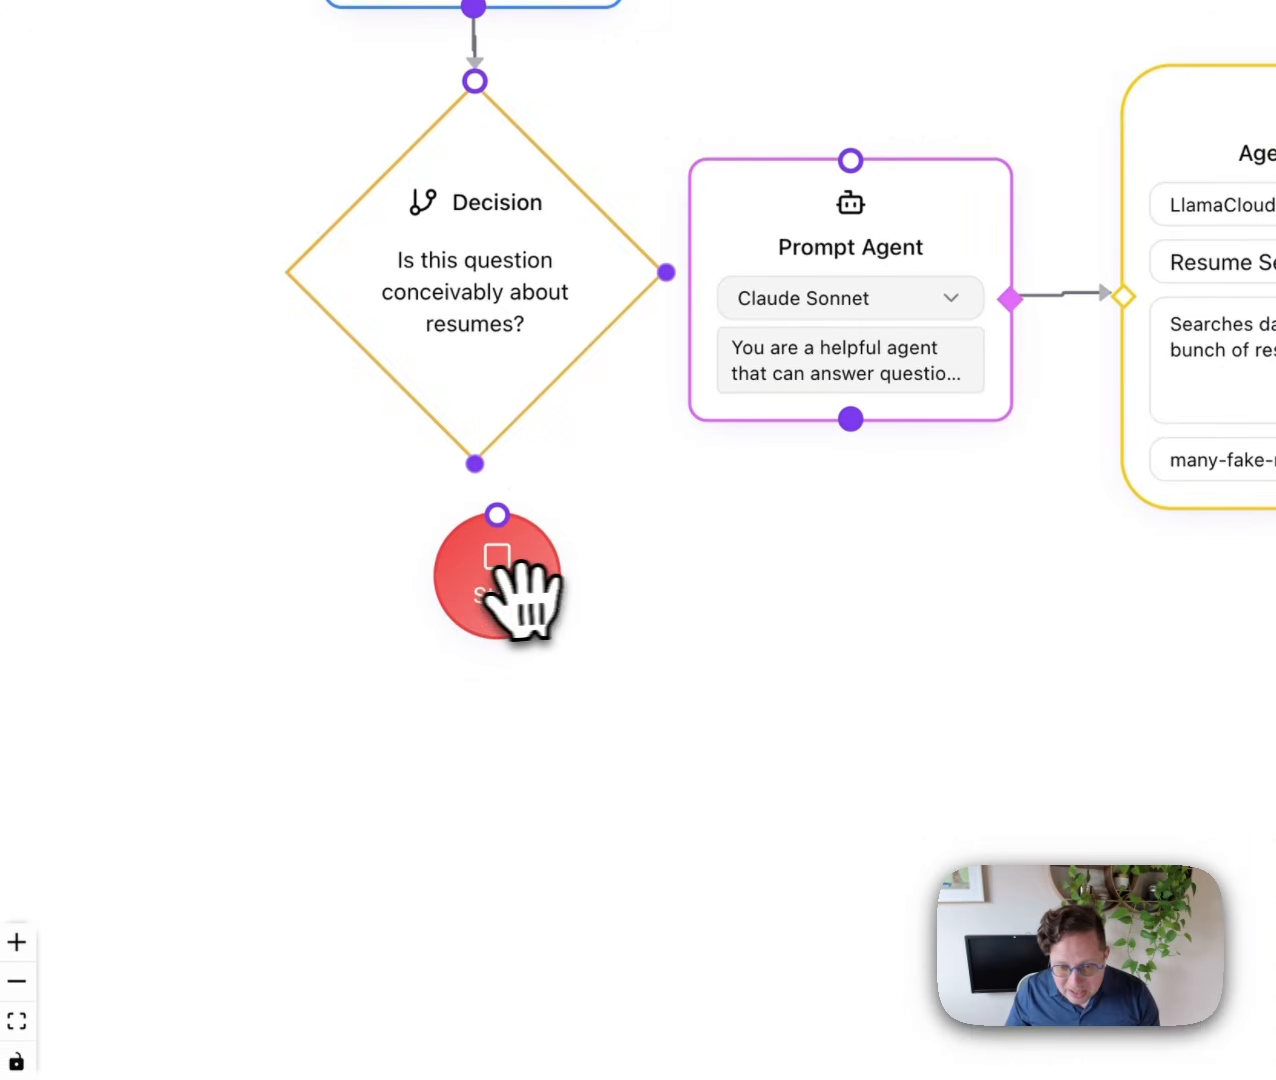
{"action": "left_click_drag", "start_coordinate": [606, 708], "coordinate": [589, 833]}
Replace the User Input prompt 'Ask a question!' with new wording asking about the candidates.
{"action": "double_click", "coordinate": [615, 408]}
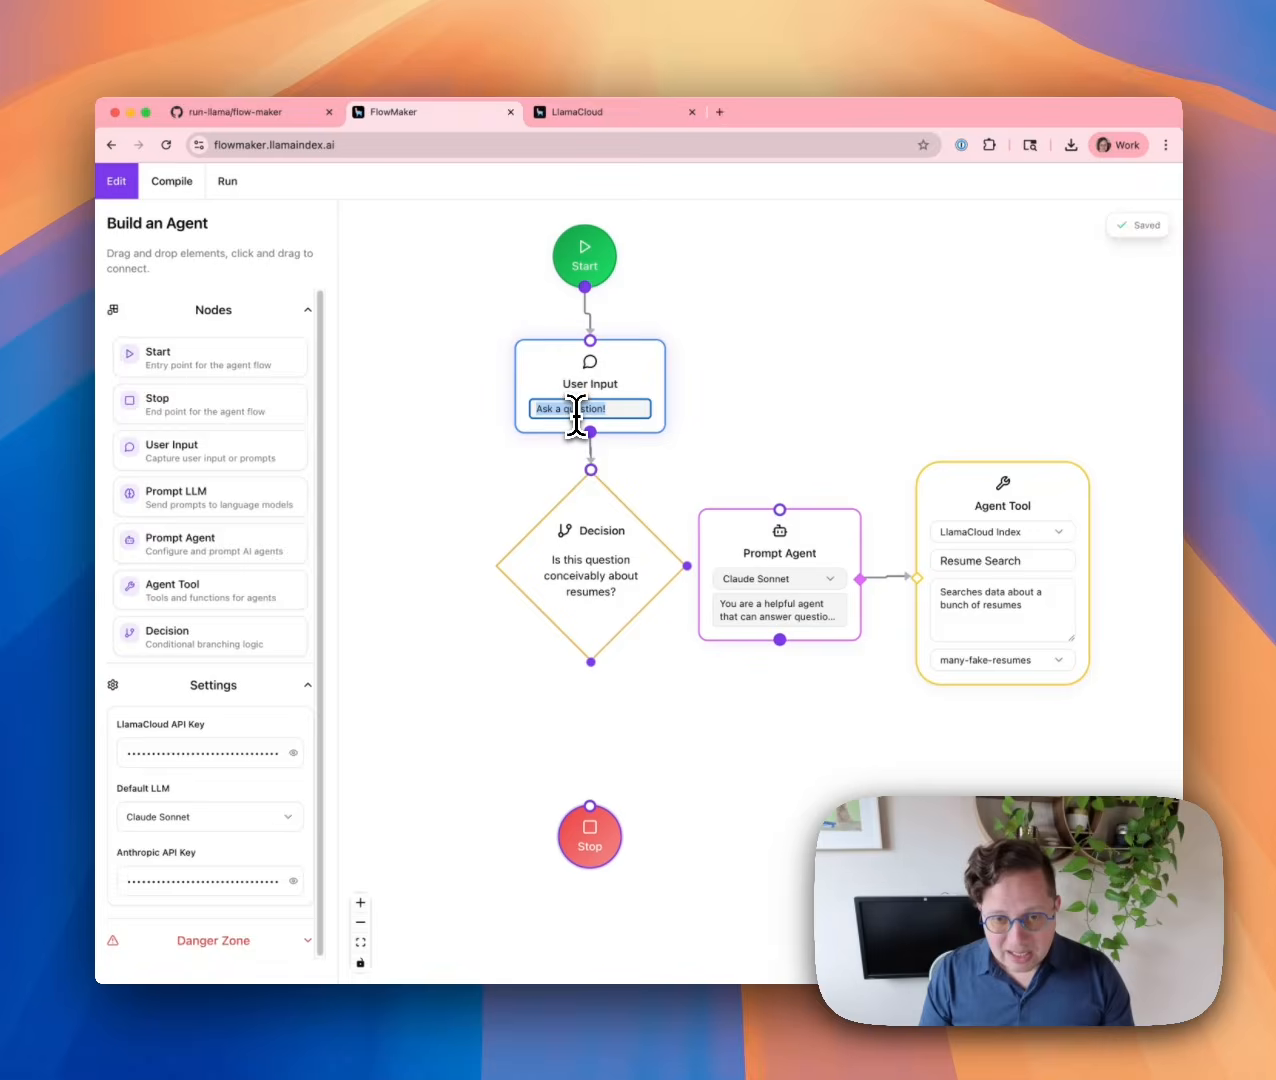
{"action": "type", "text": "Ask"}
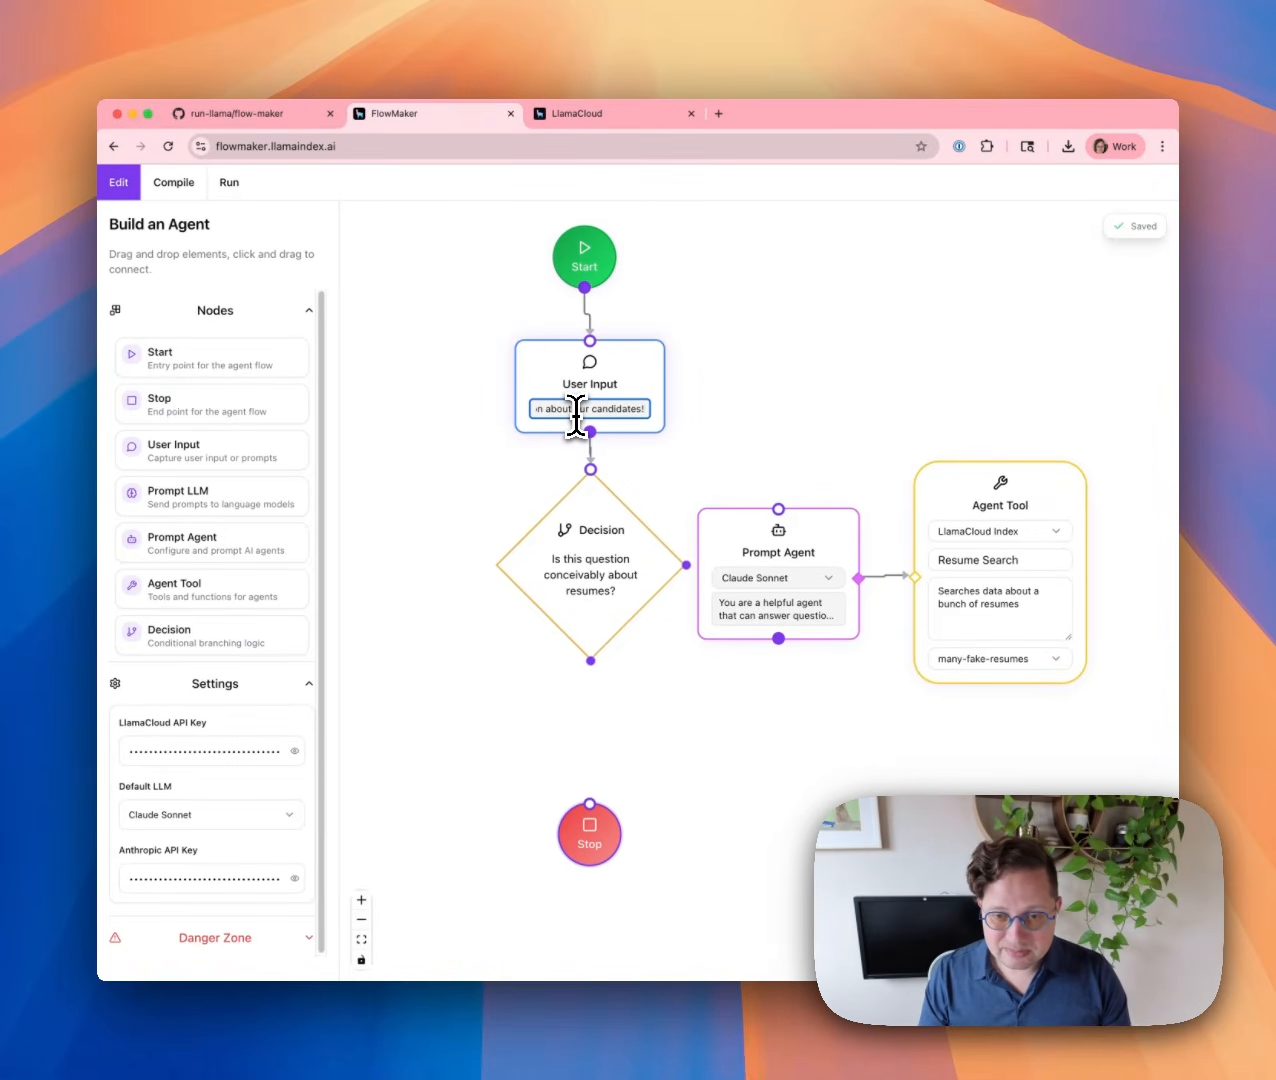
{"action": "left_click", "coordinate": [725, 350]}
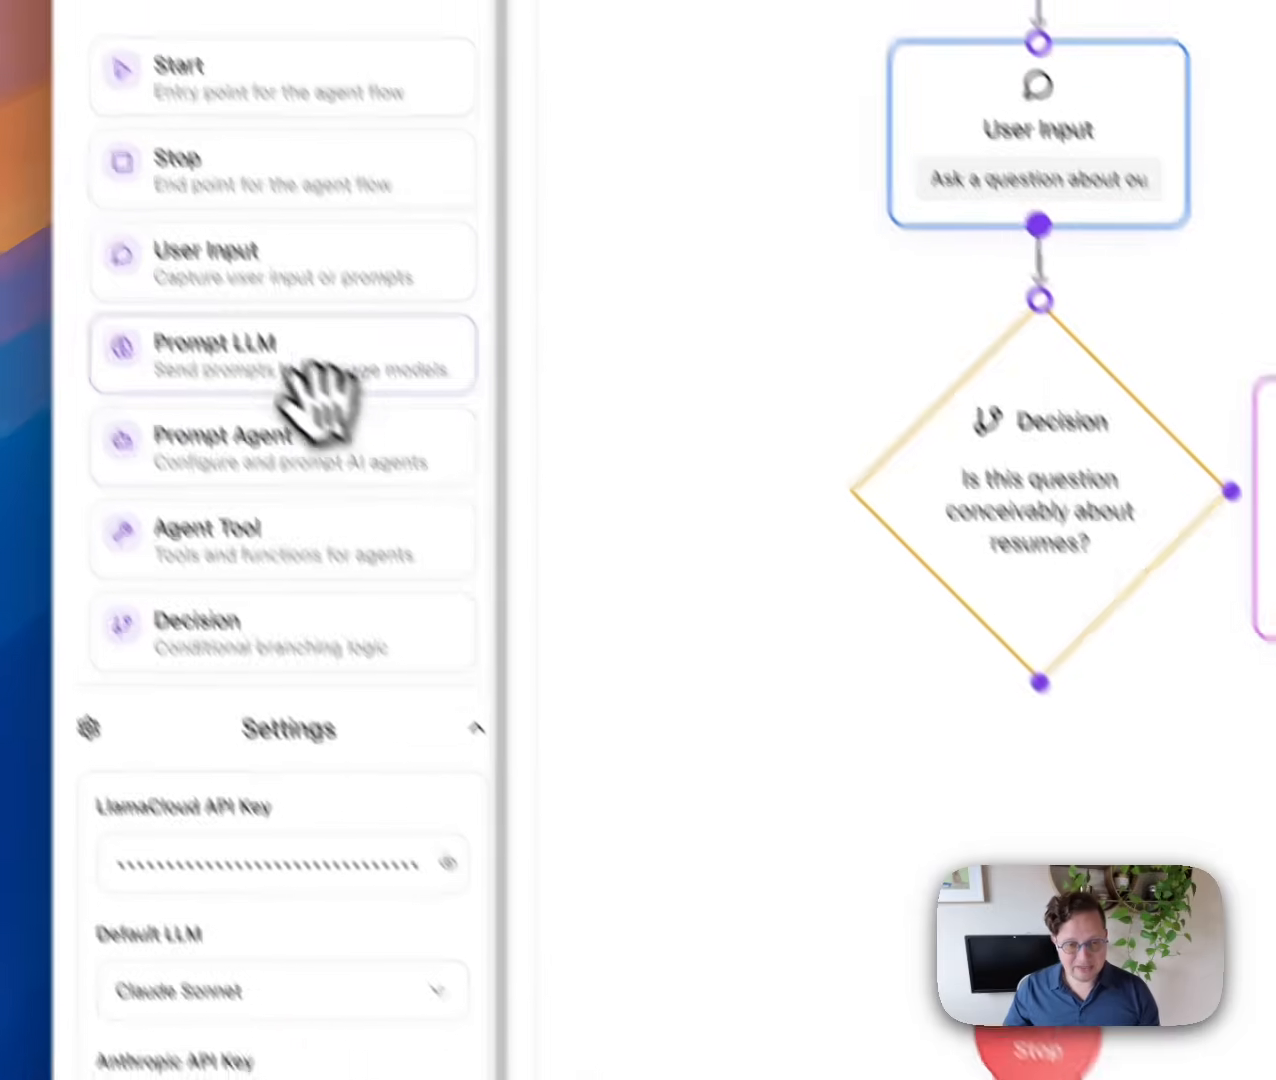
Place a Prompt LLM node above Stop and connect the Decision's False branch to it.
{"action": "left_click_drag", "start_coordinate": [265, 362], "coordinate": [1019, 940]}
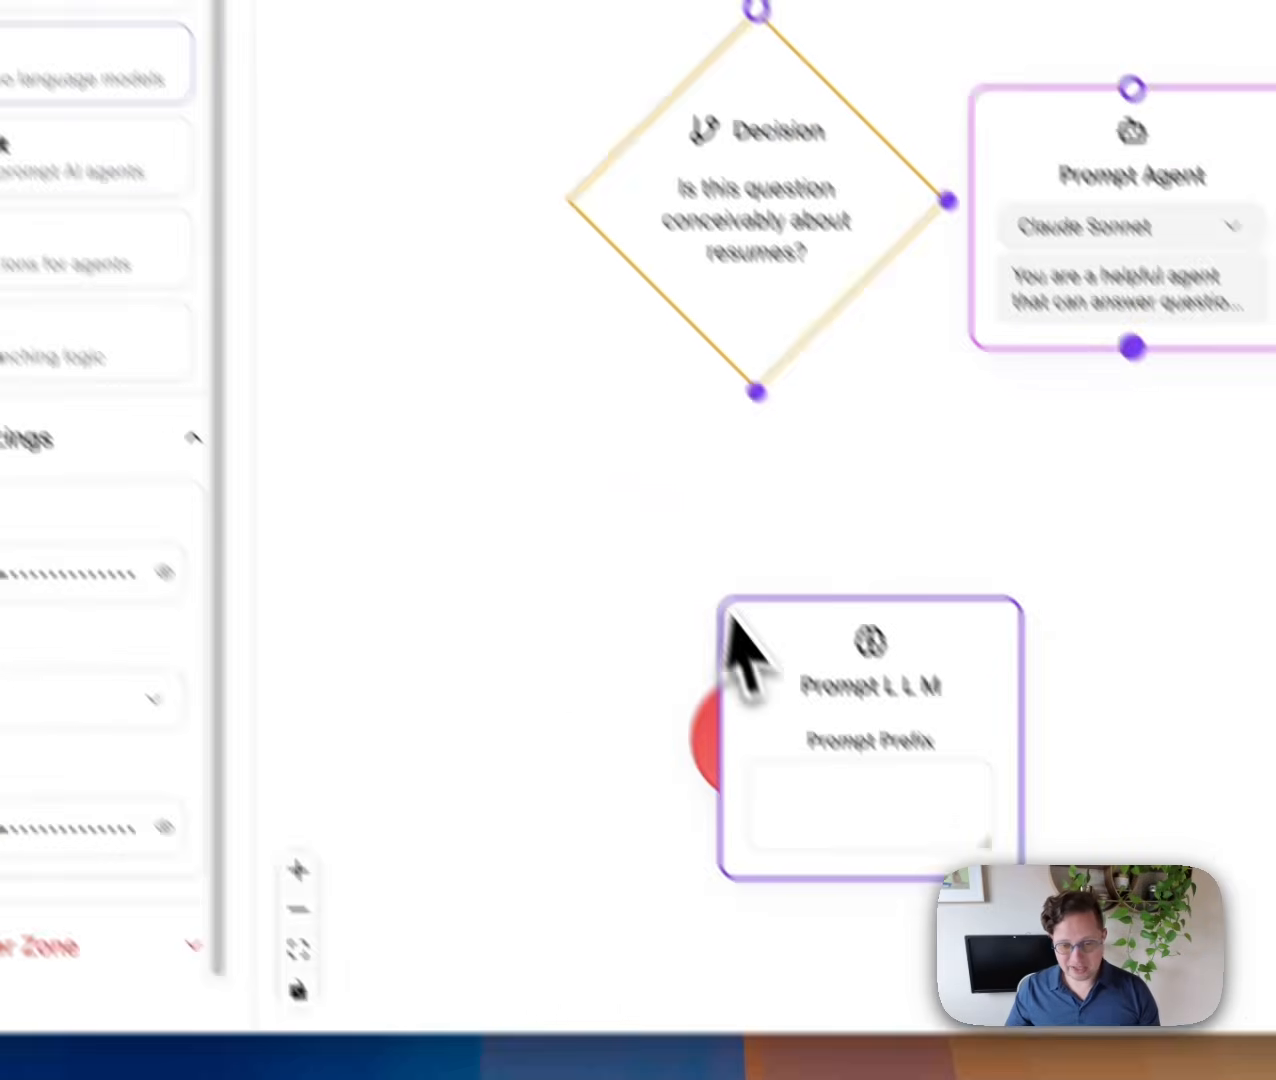
{"action": "left_click_drag", "start_coordinate": [830, 608], "coordinate": [703, 470]}
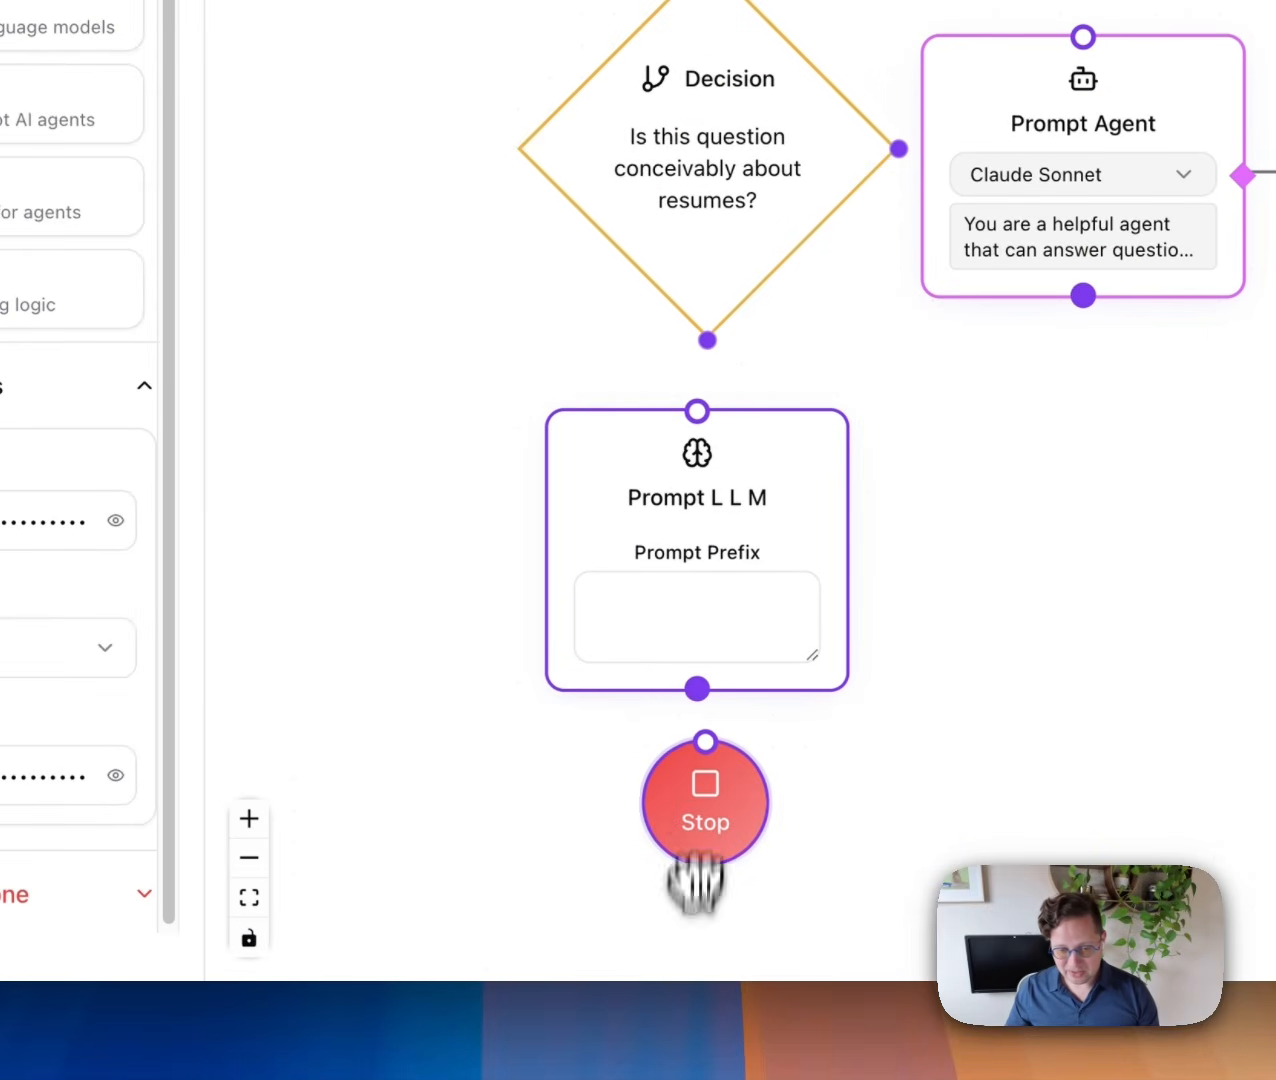
{"action": "left_click_drag", "start_coordinate": [758, 563], "coordinate": [770, 589]}
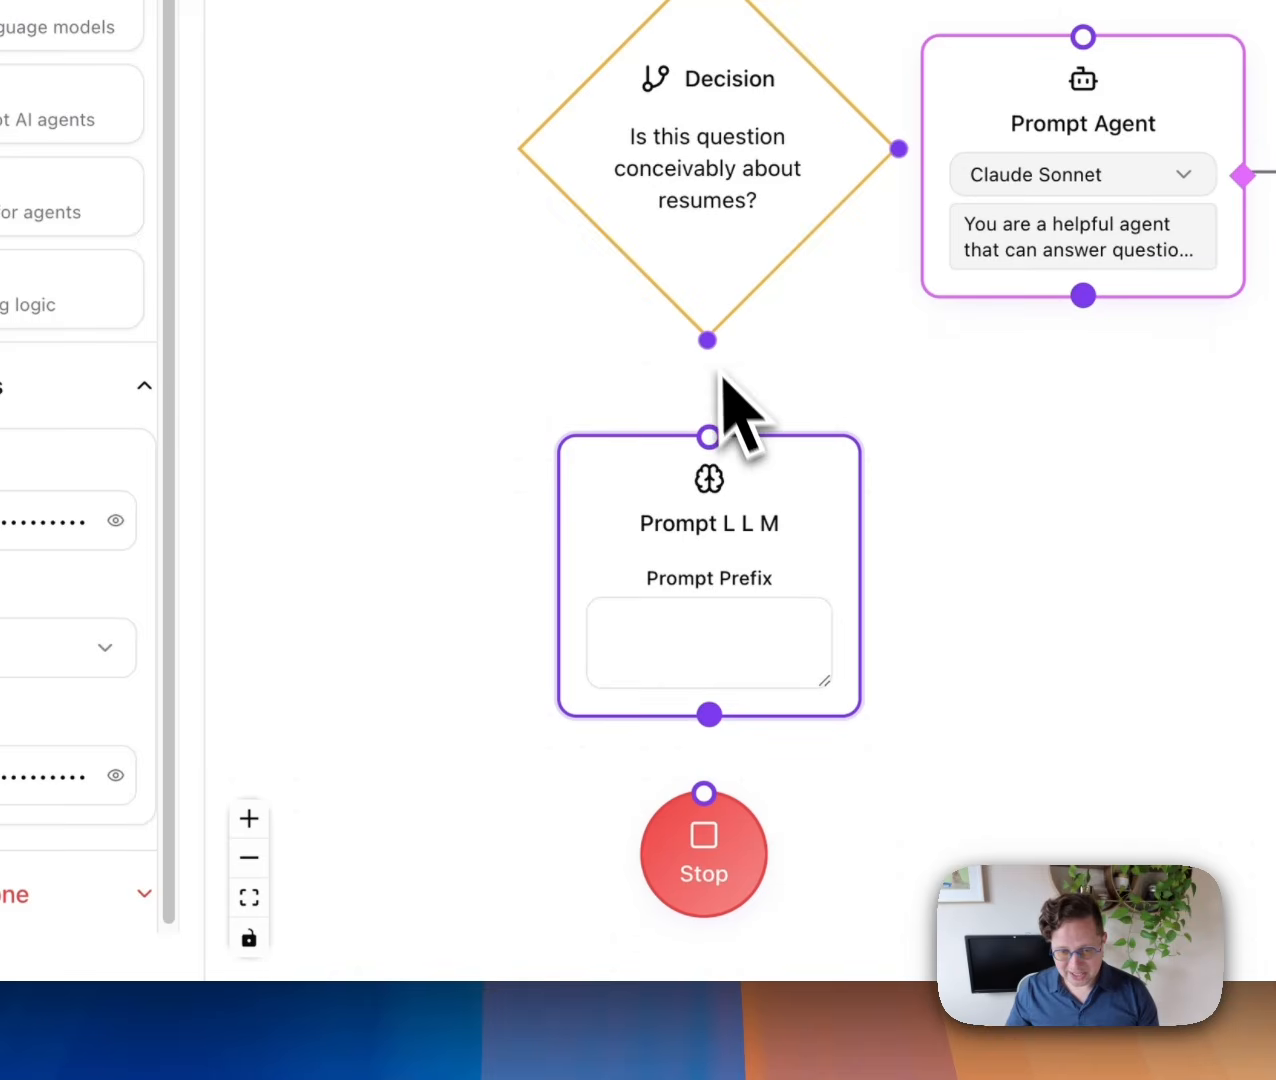
{"action": "left_click_drag", "start_coordinate": [701, 432], "coordinate": [707, 437]}
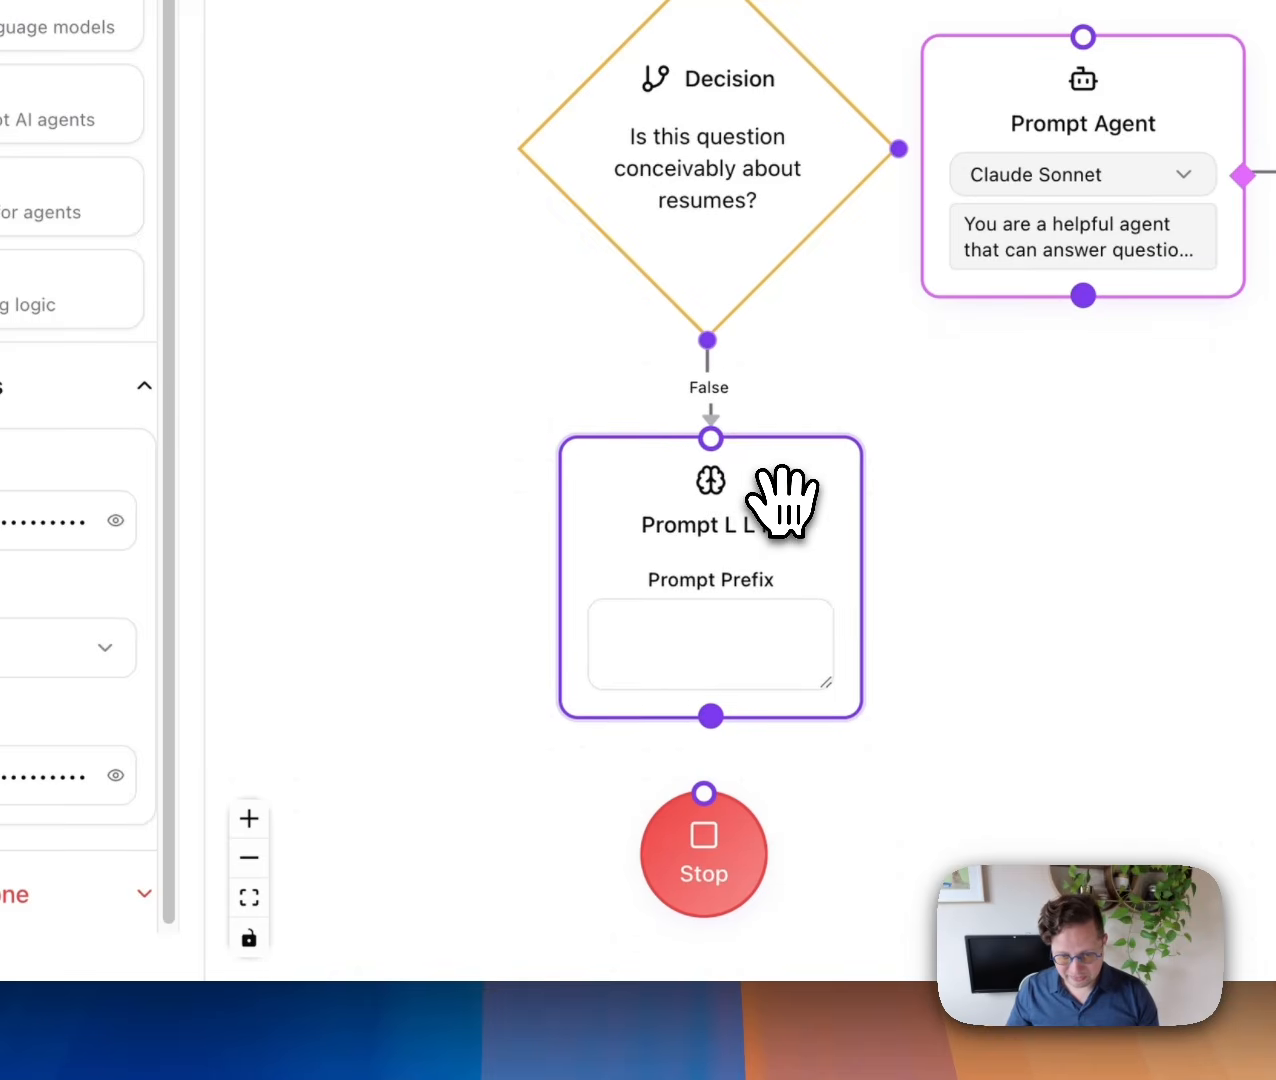
{"action": "left_click_drag", "start_coordinate": [777, 501], "coordinate": [780, 515]}
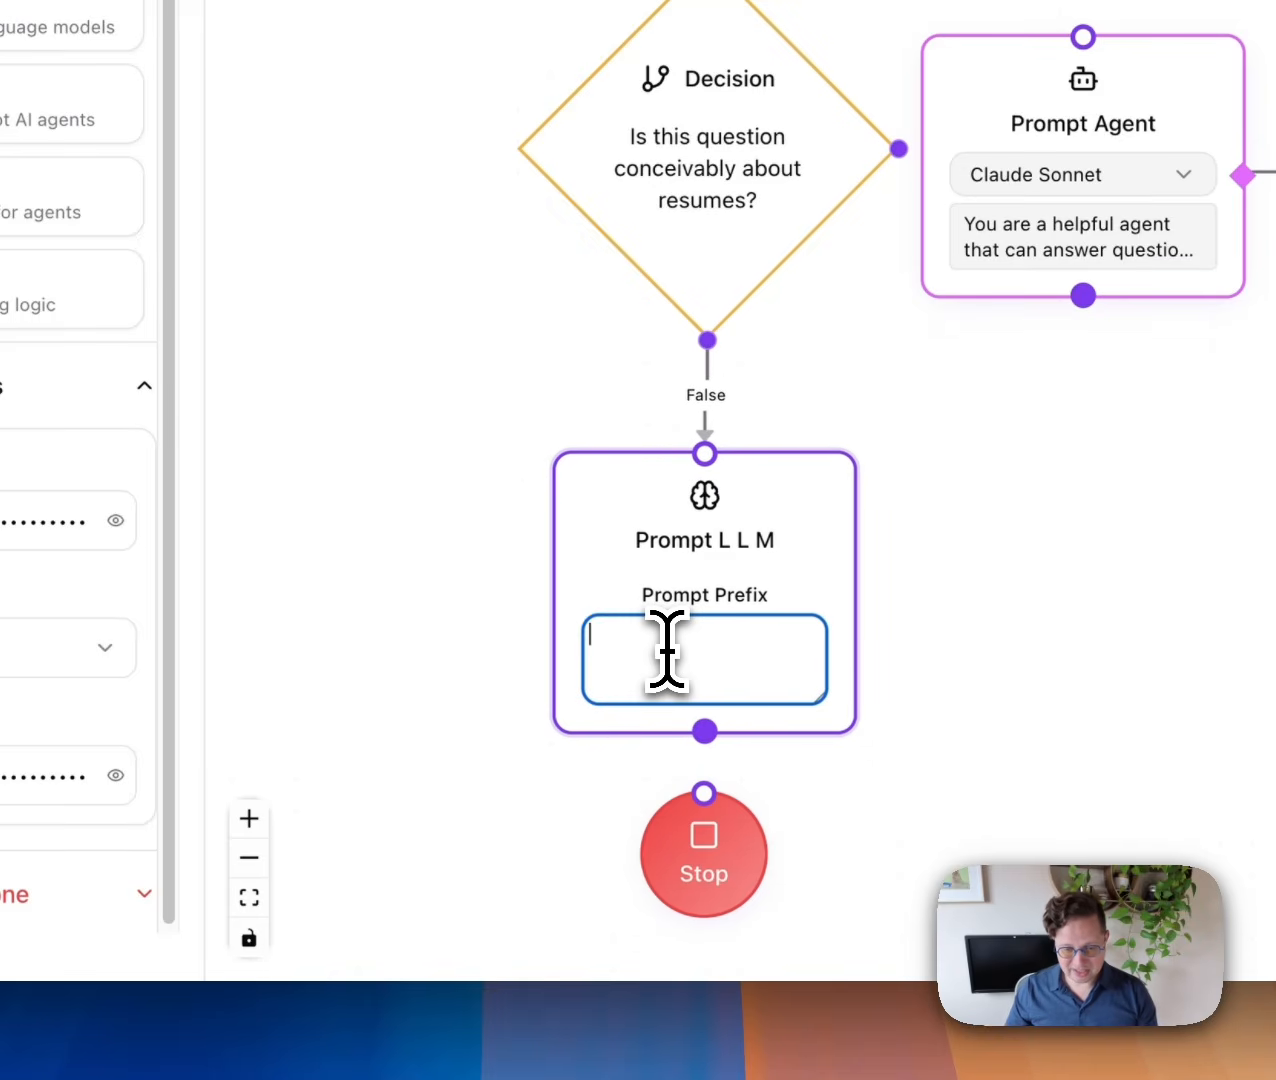